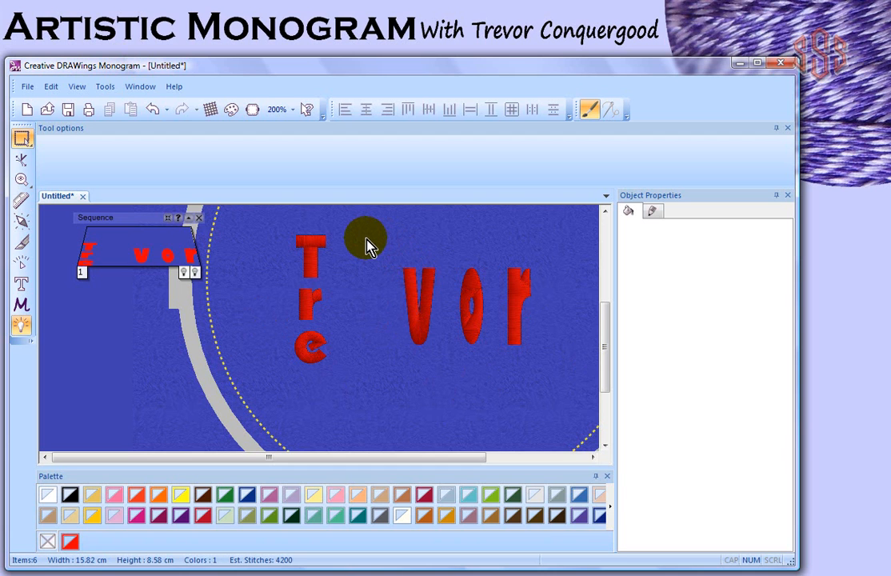
# Step: Export the monogram lettering design to the stitch editor
pyautogui.scroll(-2, 367, 246)
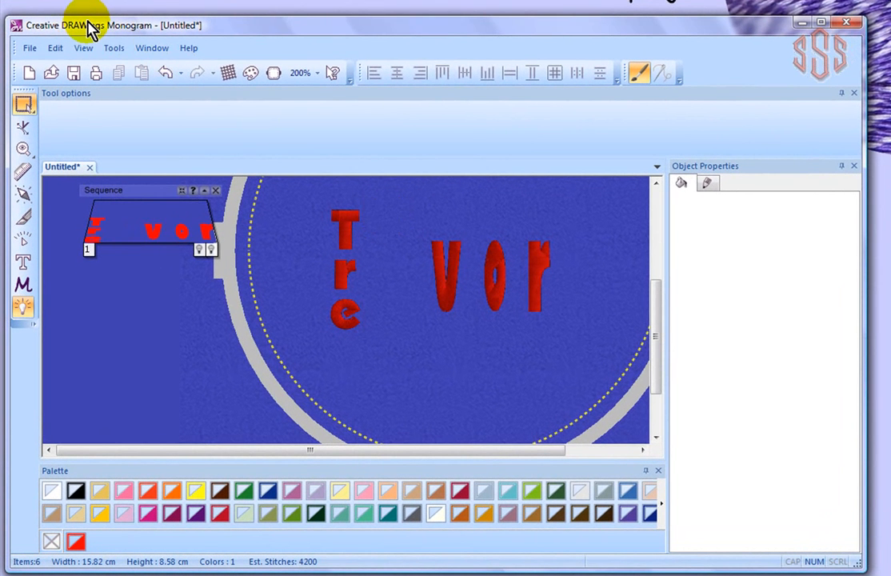
pyautogui.click(29, 50)
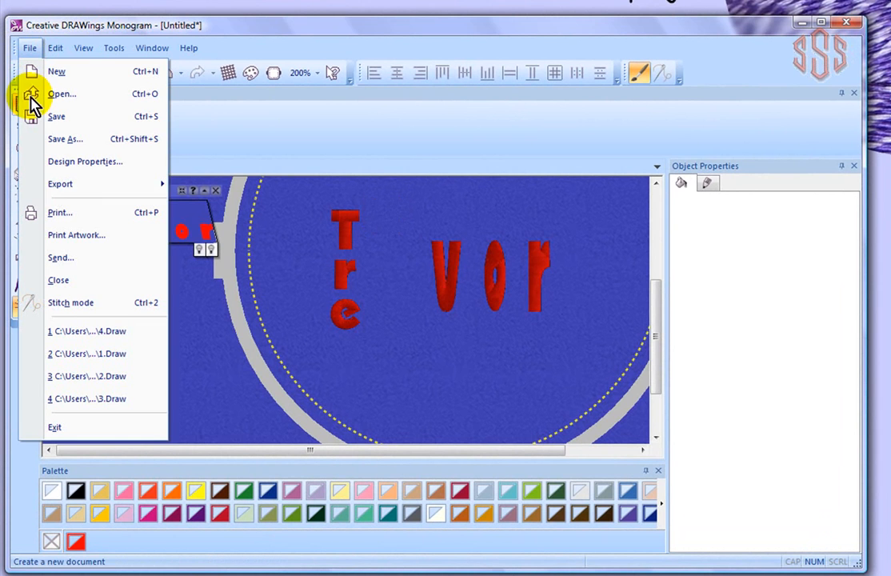
pyautogui.moveTo(64, 195)
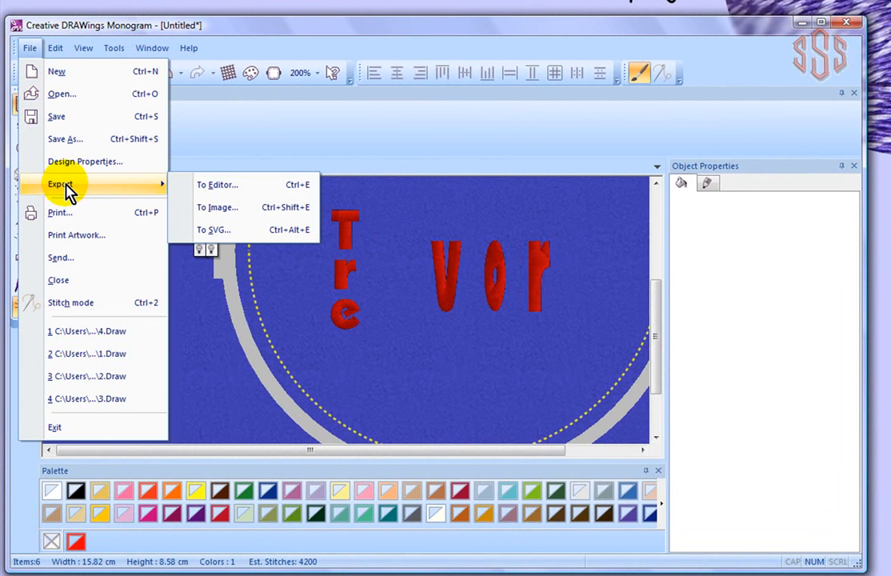
pyautogui.click(228, 186)
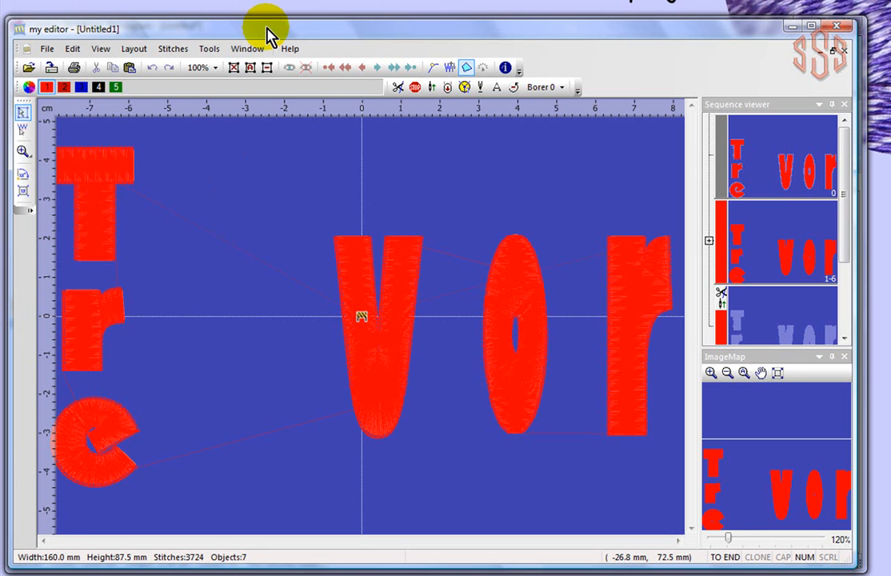
# Step: Shift the editor window slightly aside, bring the original monogram window forward, and return to the exported design
pyautogui.moveTo(266, 32); pyautogui.dragTo(285, 33)
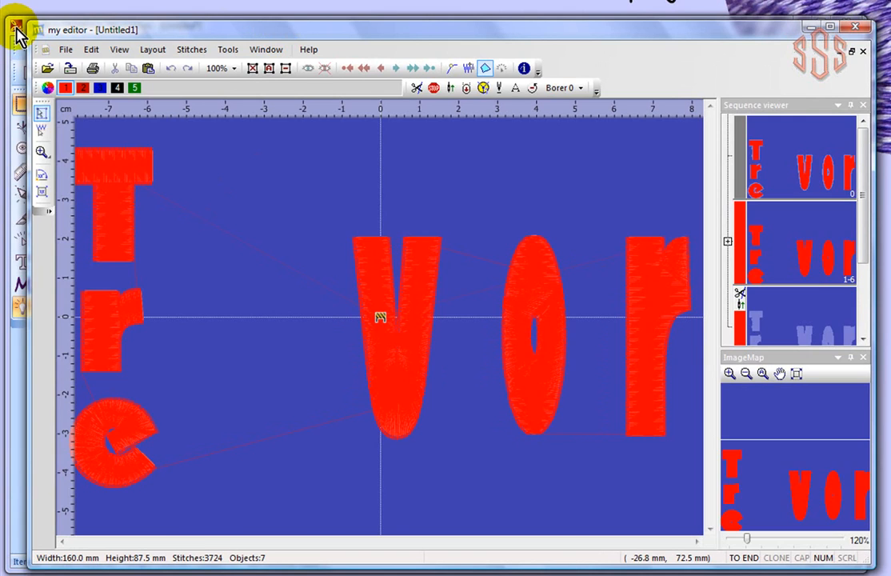
pyautogui.click(17, 30)
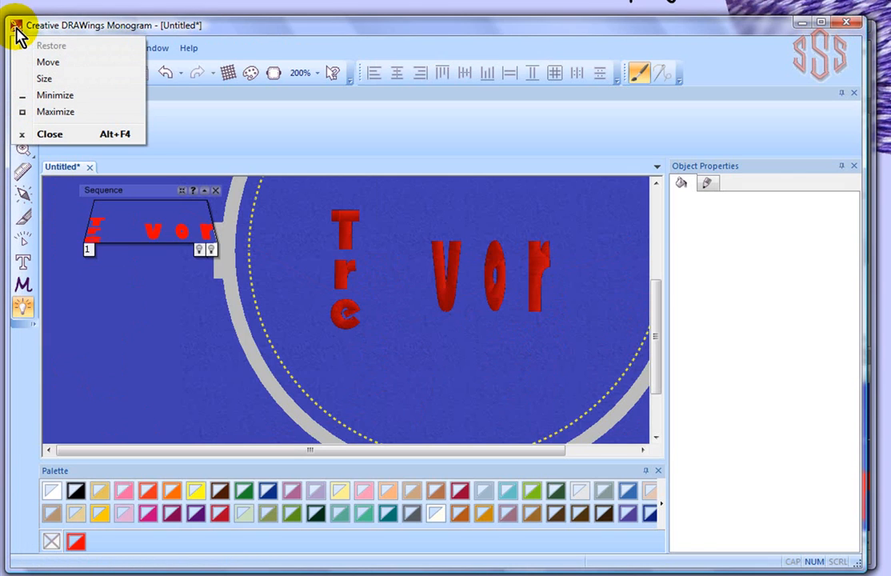
pyautogui.click(199, 28)
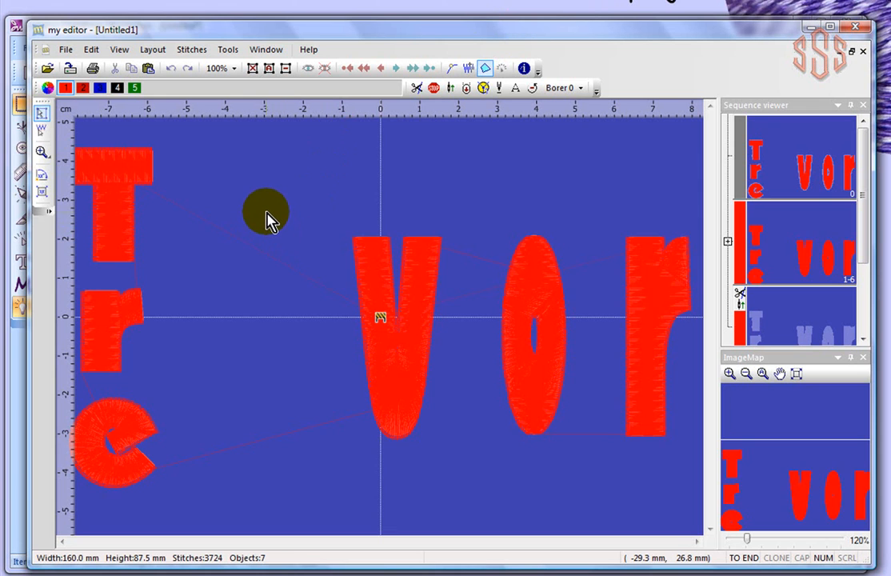
pyautogui.scroll(-2, 268, 220)
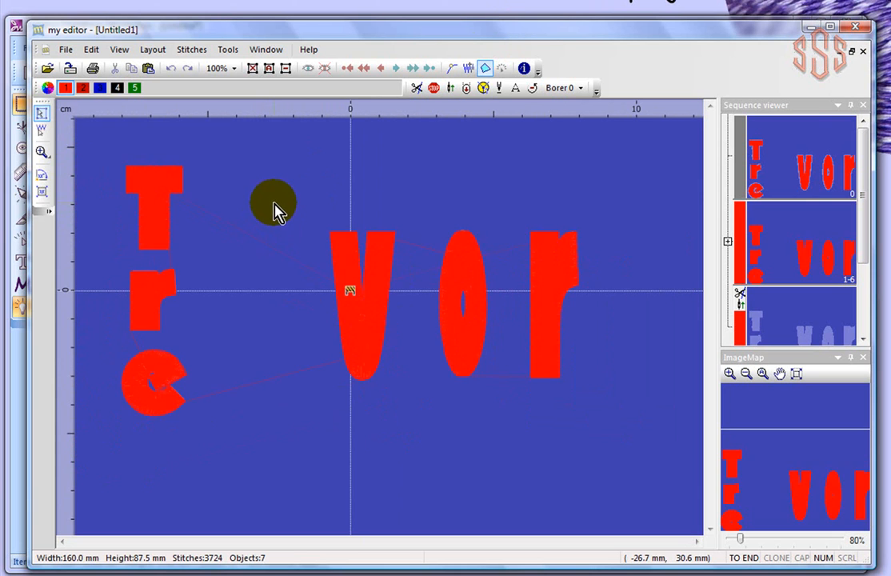
pyautogui.click(67, 51)
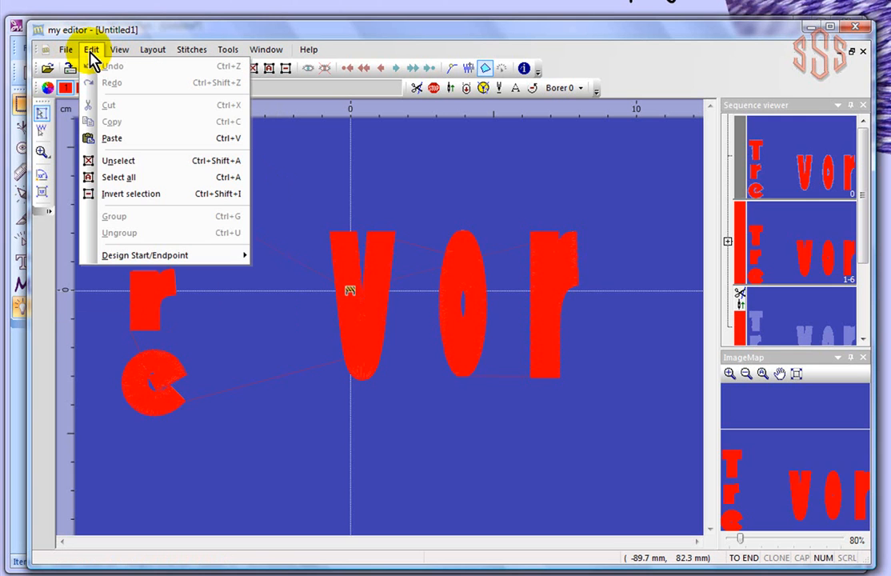
pyautogui.moveTo(118, 51)
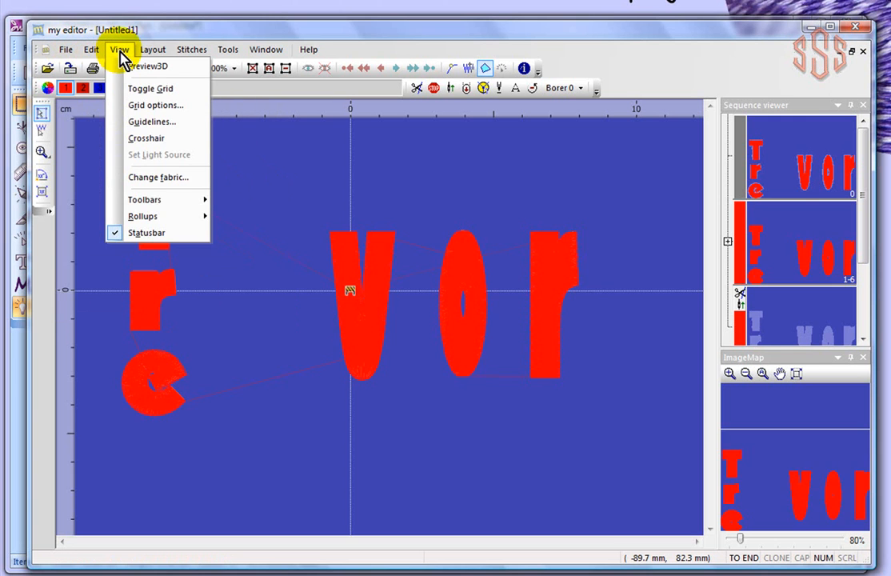
pyautogui.moveTo(149, 51)
pyautogui.moveTo(184, 52)
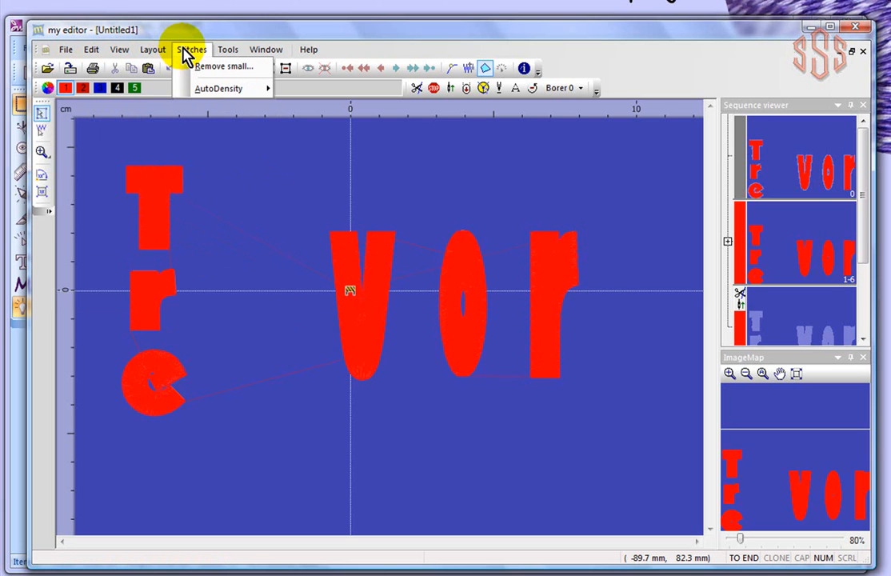
pyautogui.moveTo(228, 52)
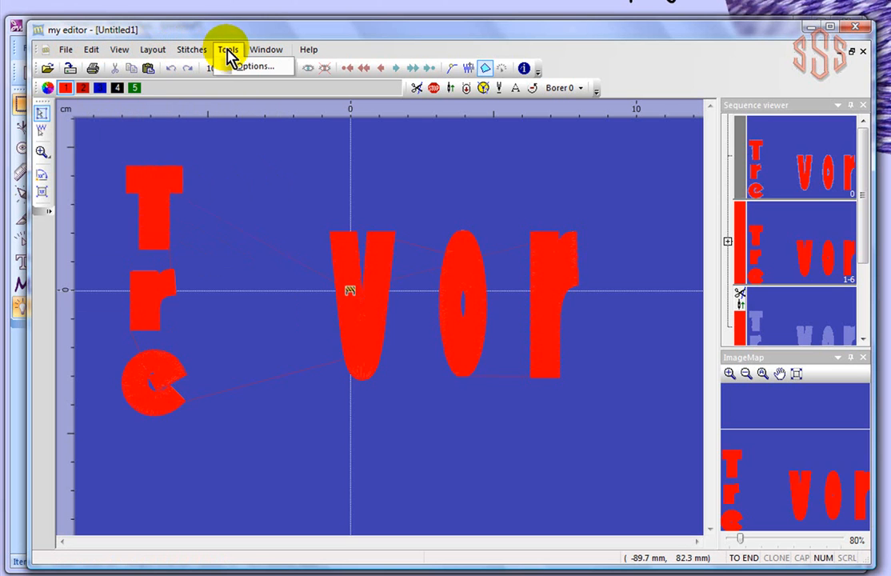
pyautogui.moveTo(260, 54)
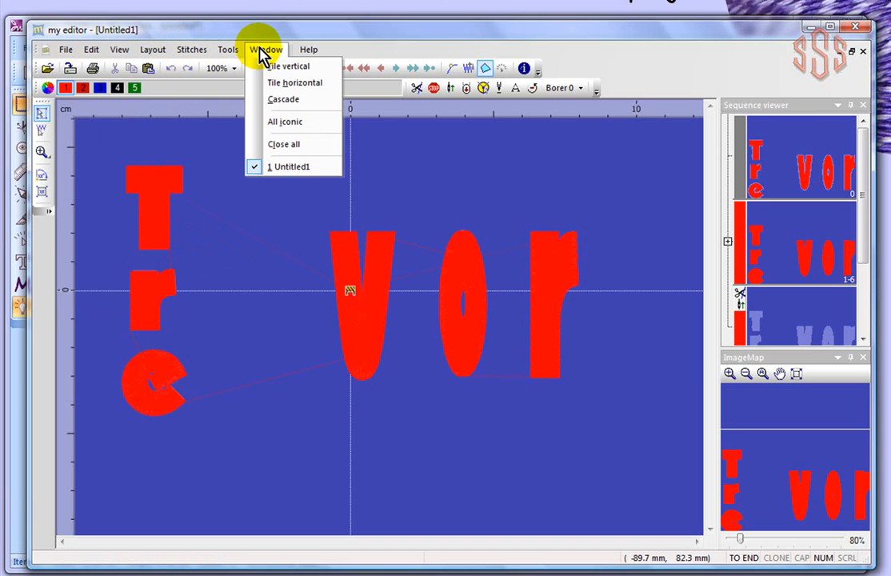
pyautogui.click(253, 33)
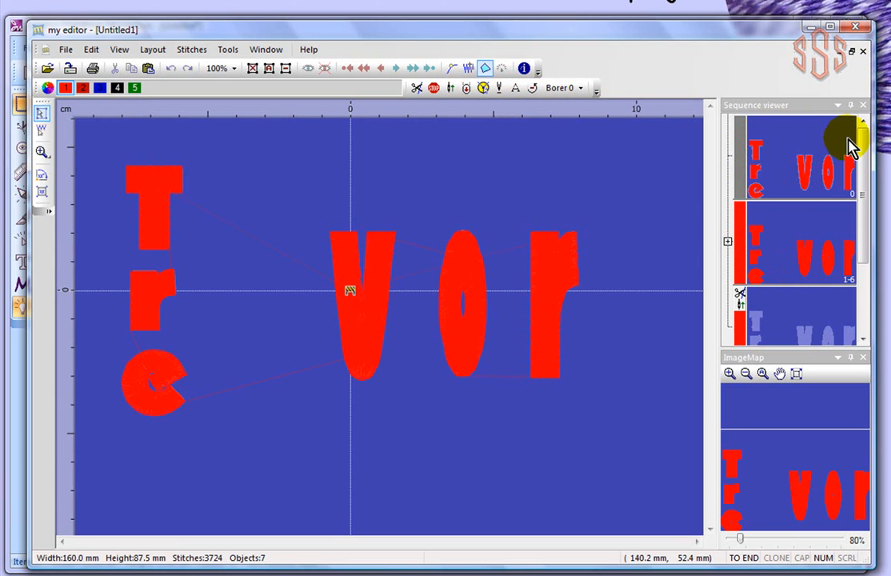
# Step: Examine the stitching of the letters V and T at 500% zoom, and return to a view of the whole design at 80%
pyautogui.moveTo(866, 144)
pyautogui.mouseDown()
pyautogui.moveTo(863, 219)
pyautogui.moveTo(862, 142)
pyautogui.mouseUp()
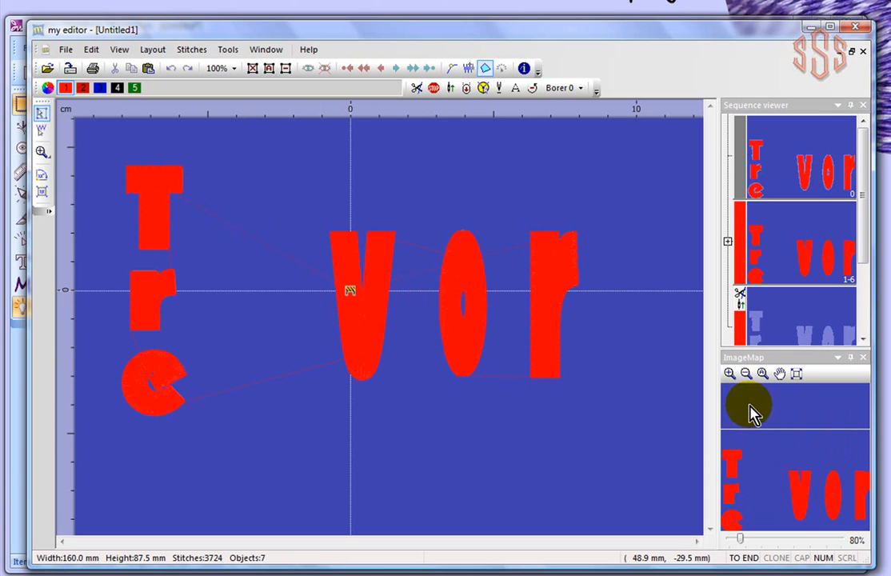
pyautogui.click(729, 374)
pyautogui.moveTo(306, 263); pyautogui.dragTo(410, 340)
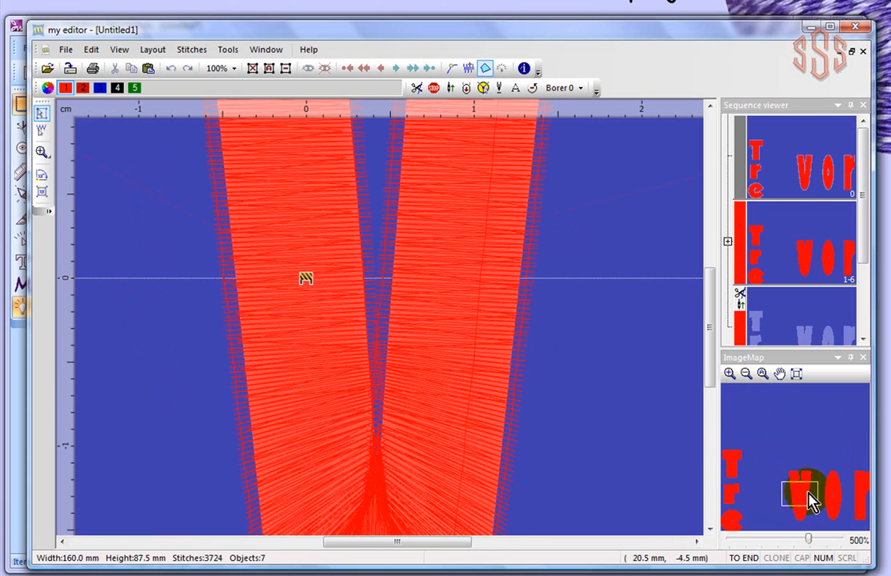
pyautogui.moveTo(809, 505)
pyautogui.mouseDown()
pyautogui.moveTo(810, 491)
pyautogui.moveTo(743, 471)
pyautogui.mouseUp()
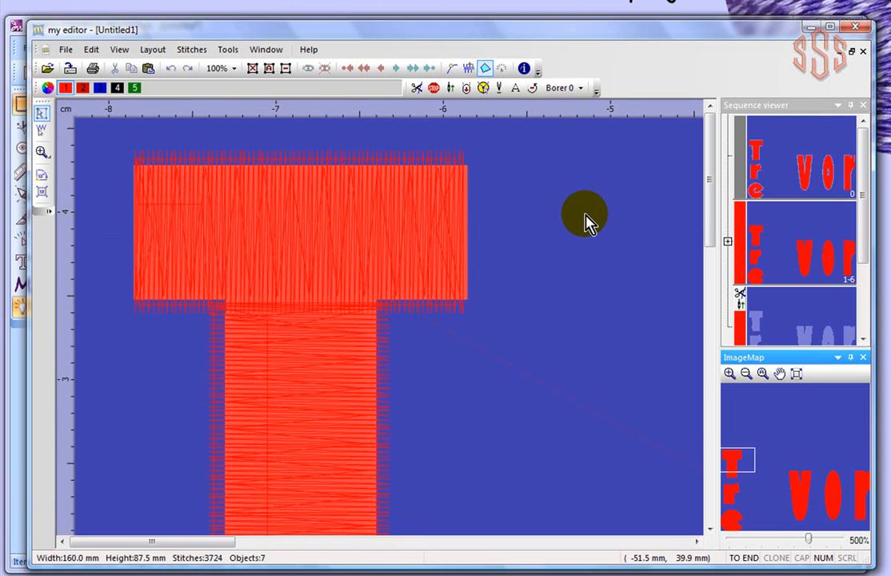
pyautogui.scroll(-3, 580, 216)
pyautogui.scroll(-2, 583, 216)
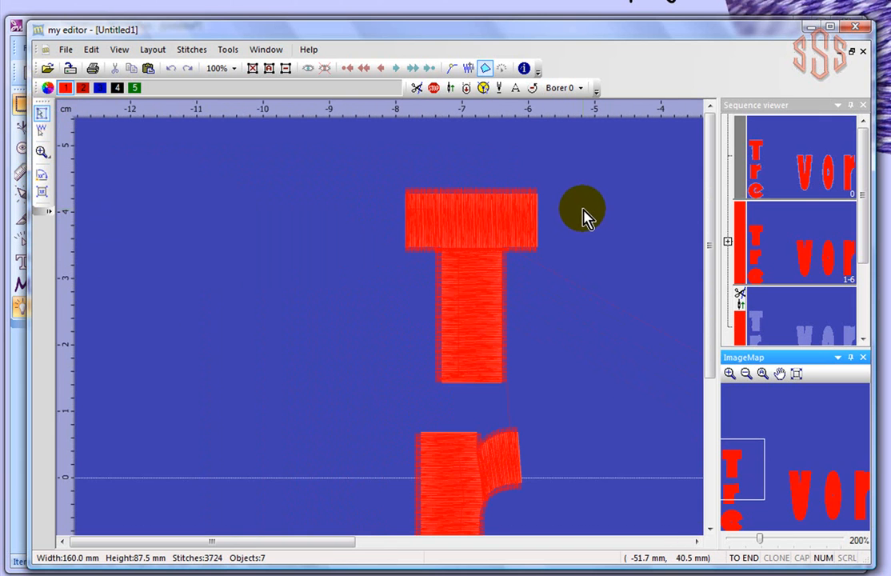
pyautogui.scroll(-2, 583, 216)
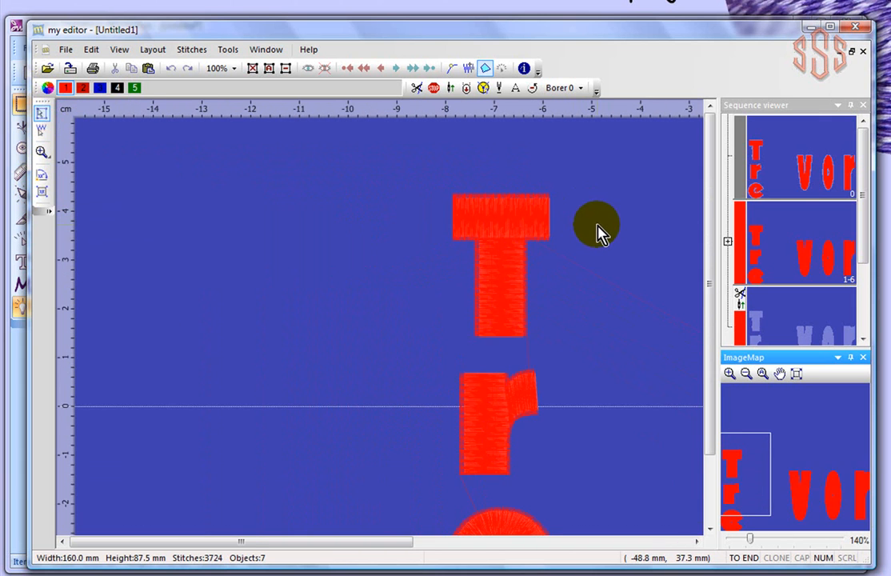
pyautogui.scroll(-3, 598, 232)
pyautogui.scroll(-4, 598, 232)
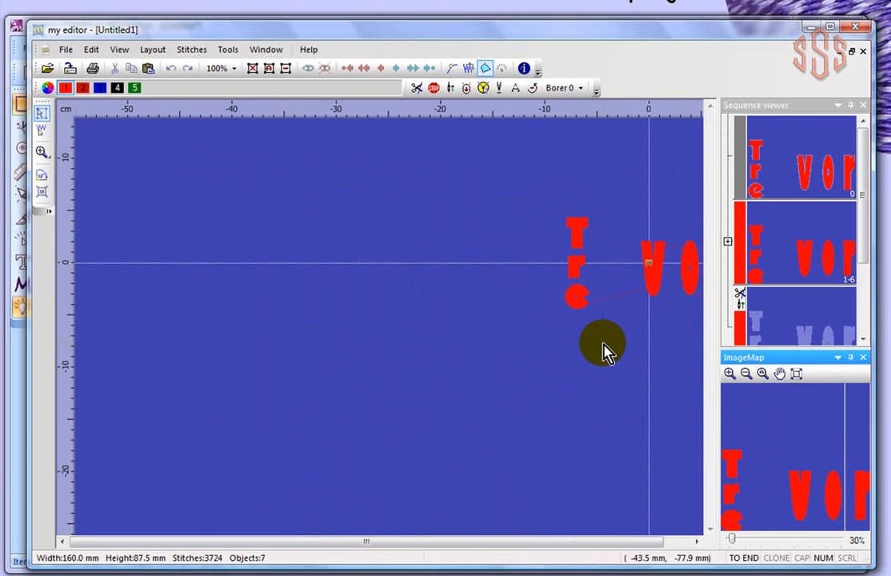
pyautogui.scroll(-2, 608, 344)
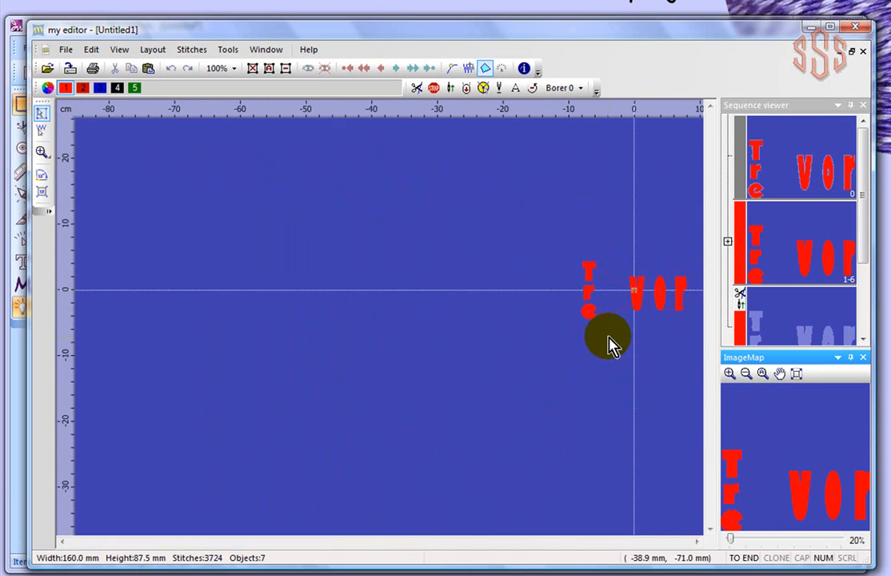
pyautogui.scroll(3, 669, 297)
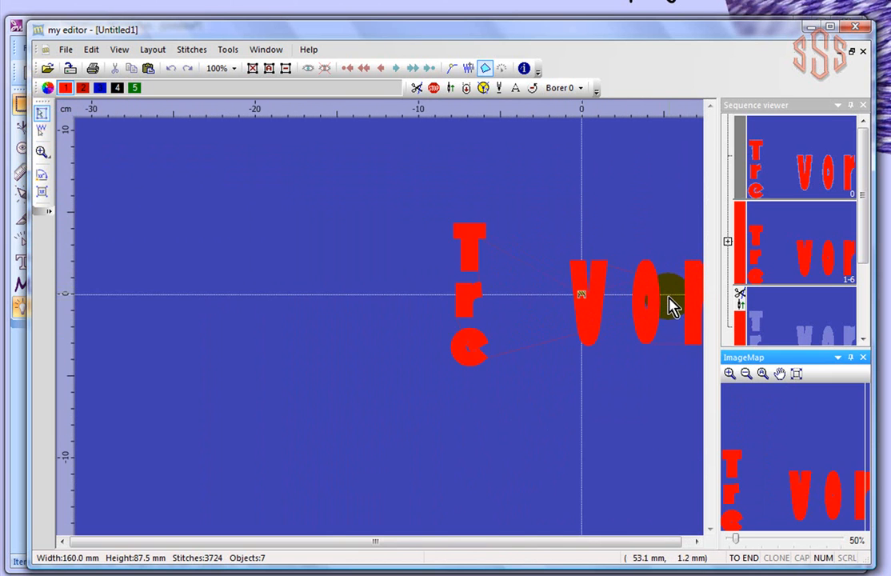
pyautogui.scroll(4, 671, 310)
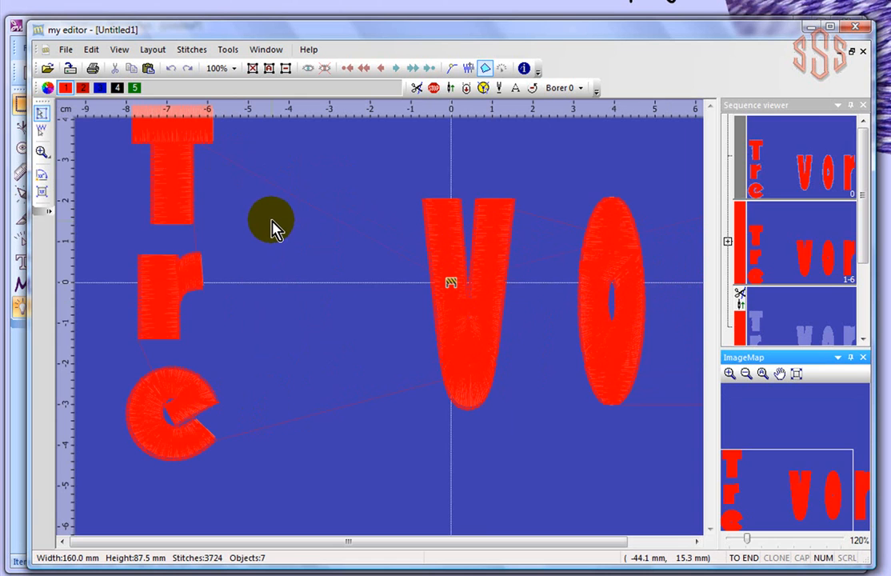
pyautogui.scroll(-2, 270, 228)
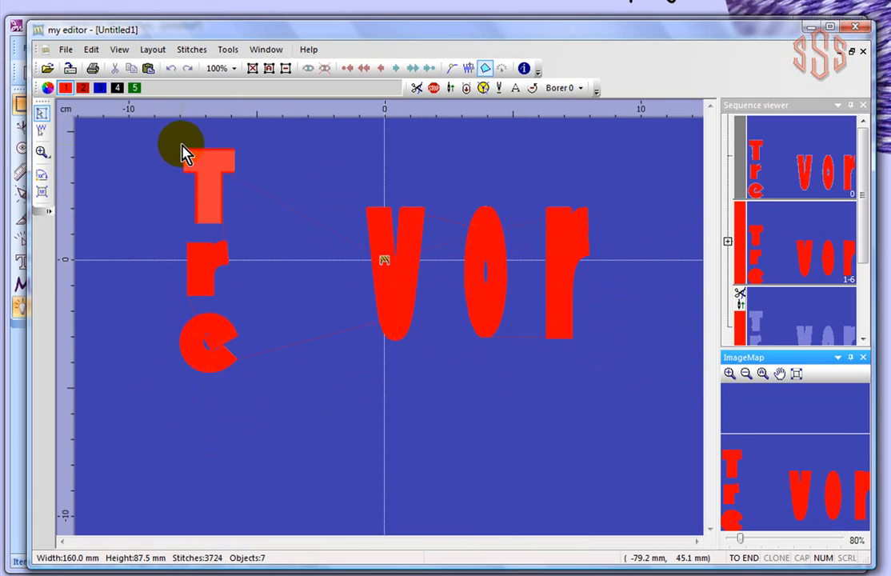
# Step: Select the uppercase T stitch object and move it sideways to just beside its original position, towards the V
pyautogui.click(43, 116)
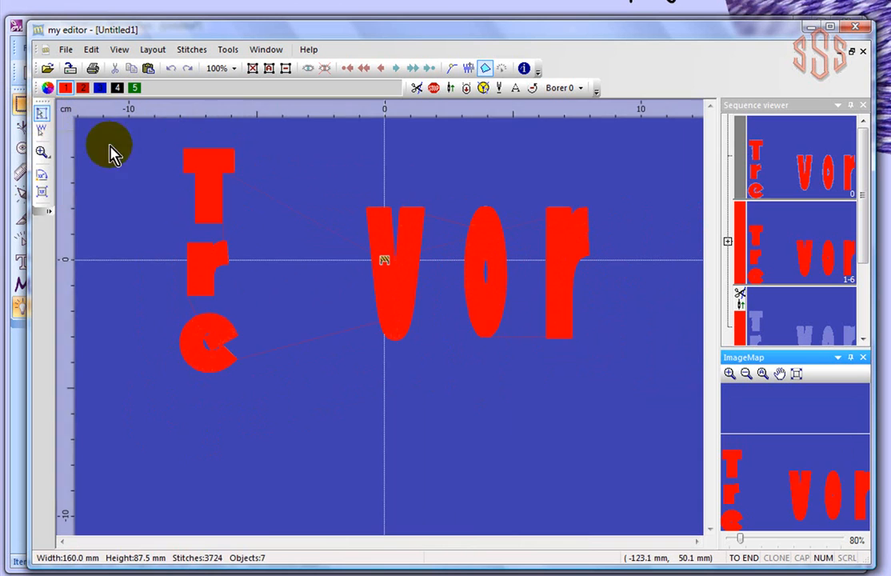
pyautogui.click(206, 176)
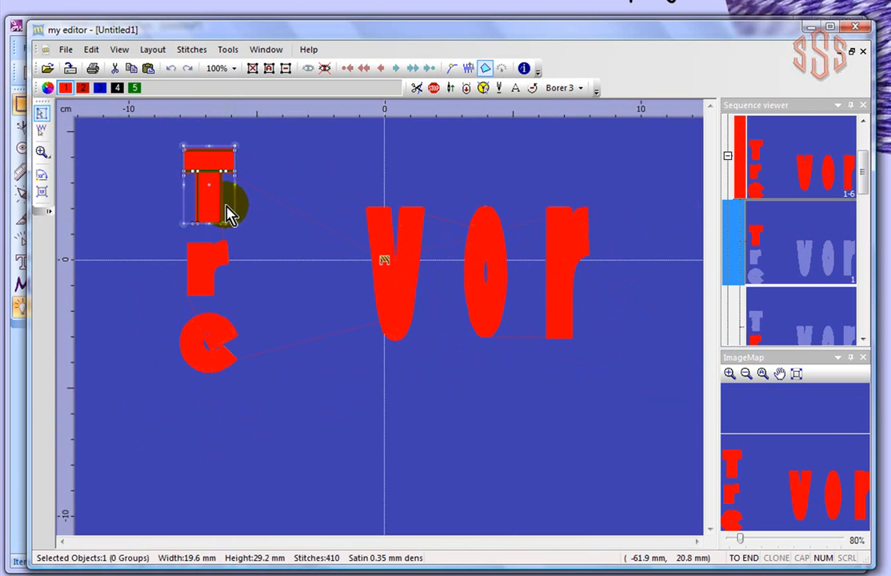
pyautogui.click(243, 204)
pyautogui.click(222, 208)
pyautogui.moveTo(221, 208); pyautogui.dragTo(277, 198)
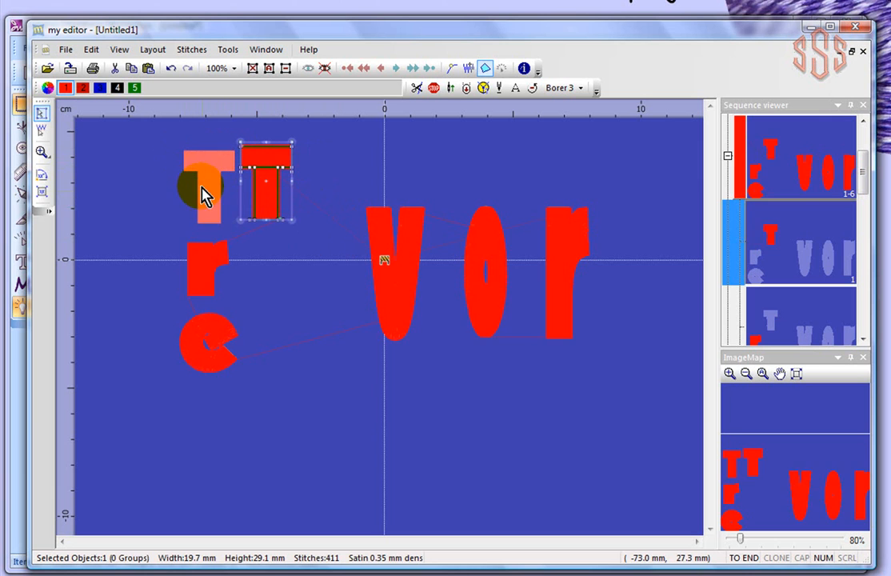
pyautogui.click(160, 201)
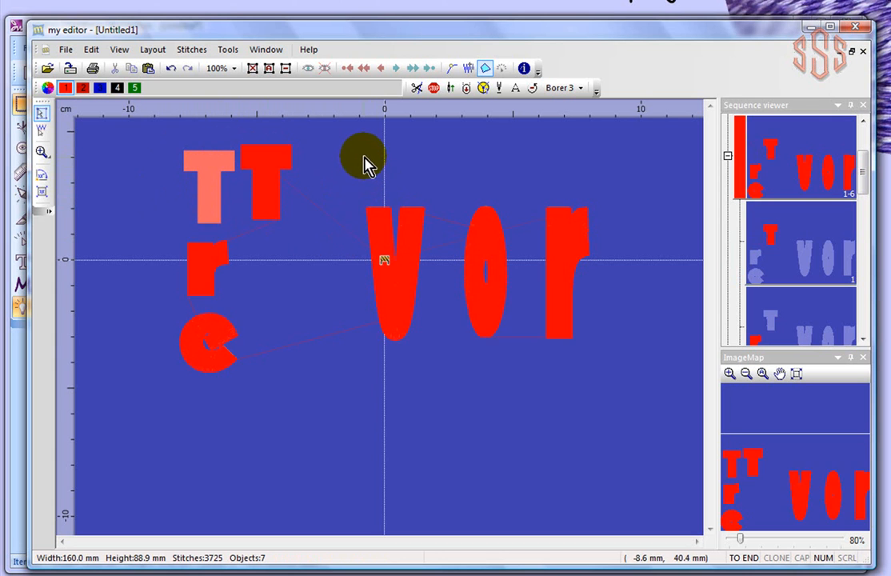
# Step: Select the moved letter T and hide it in the design
pyautogui.click(266, 166)
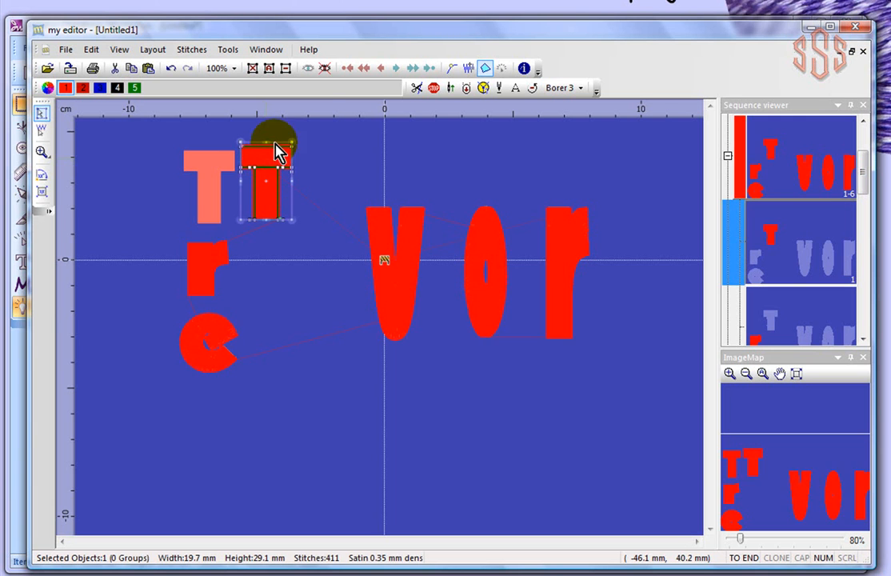
pyautogui.click(325, 70)
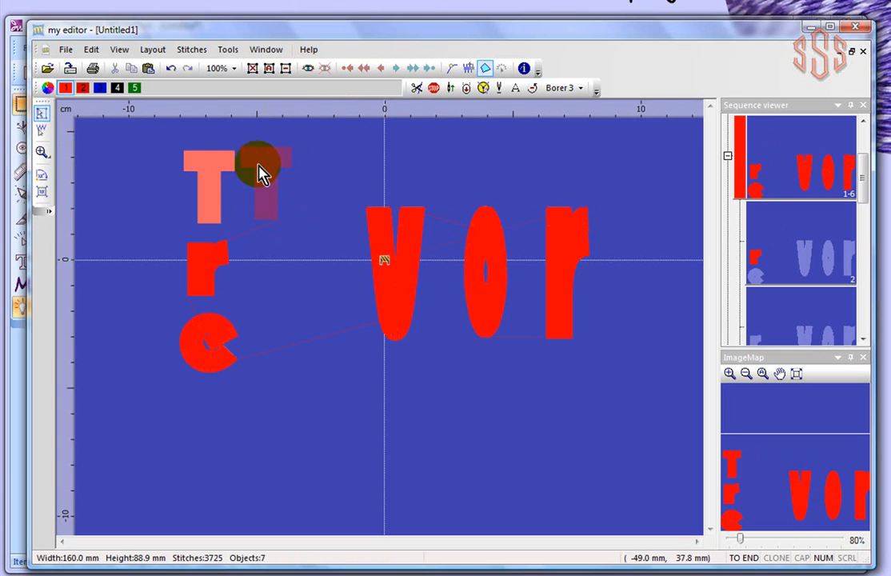
pyautogui.scroll(3, 245, 174)
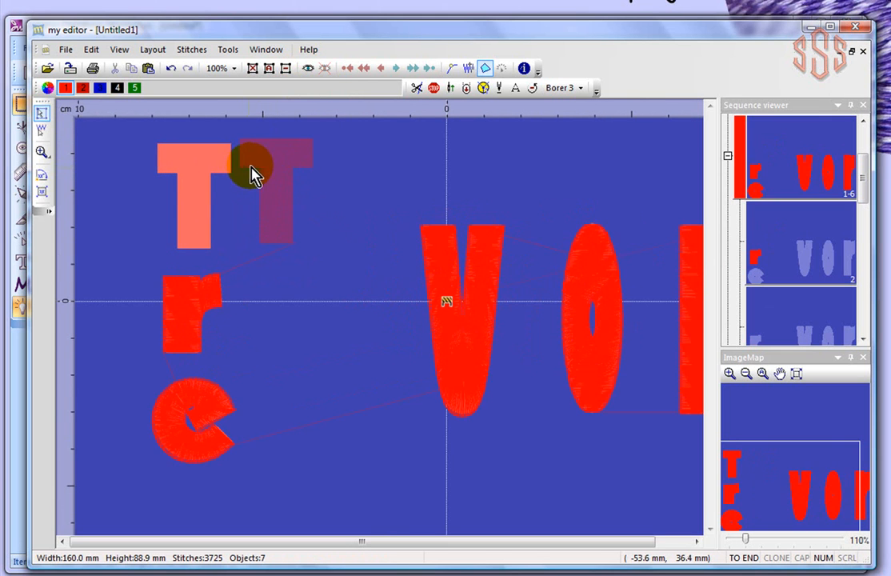
# Step: Switch the faint display of the hidden T off and back on, and inspect the stitching of the small r up close
pyautogui.click(484, 72)
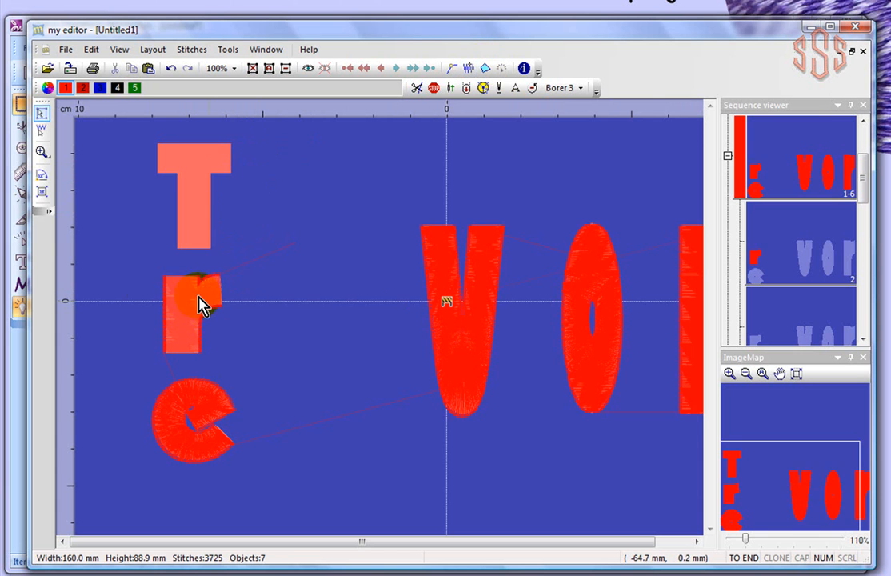
pyautogui.scroll(3, 177, 308)
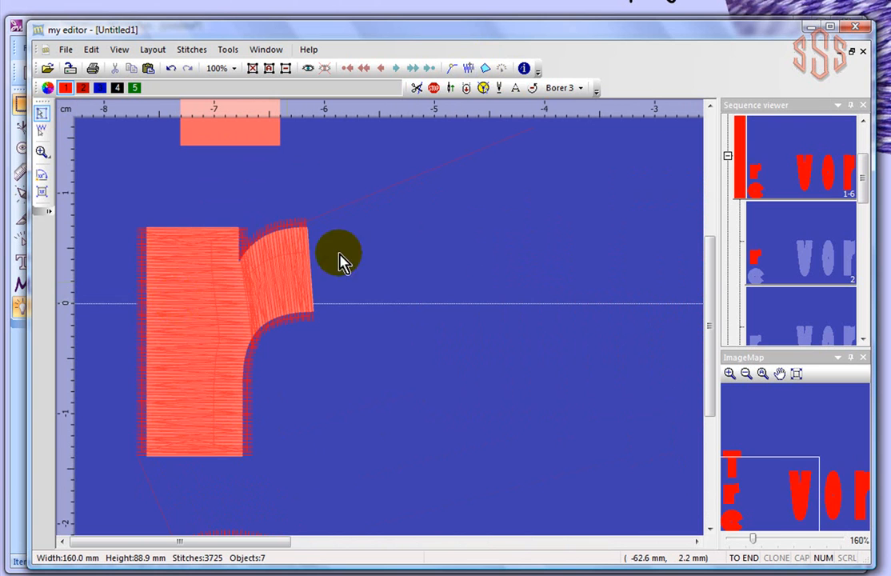
pyautogui.click(485, 67)
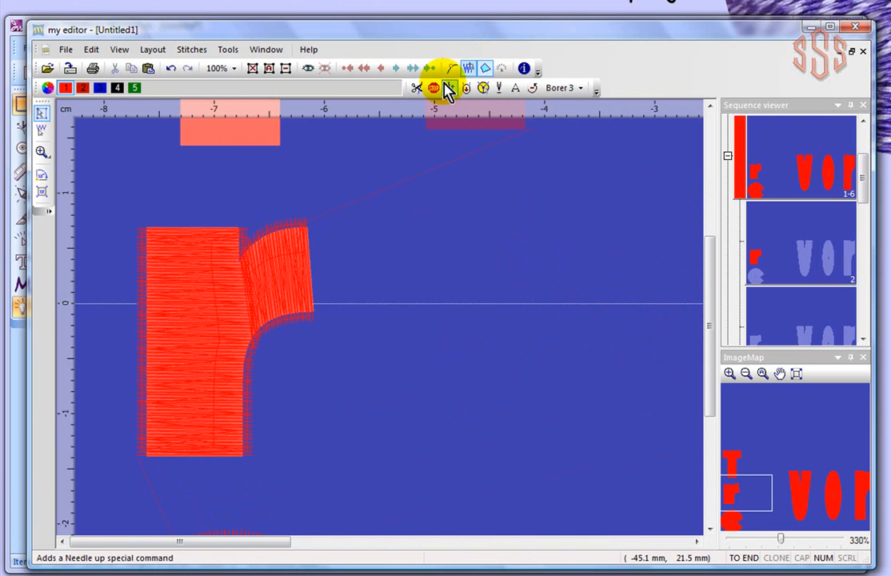
pyautogui.click(276, 232)
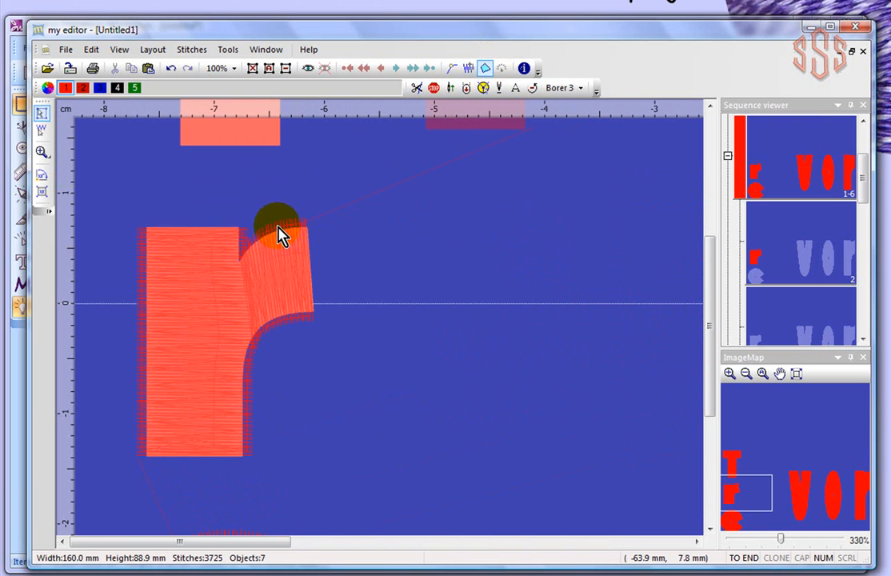
# Step: Show all hidden objects again so the moved T is visible in the design, and clear the selection
pyautogui.click(216, 263)
pyautogui.scroll(-3, 360, 289)
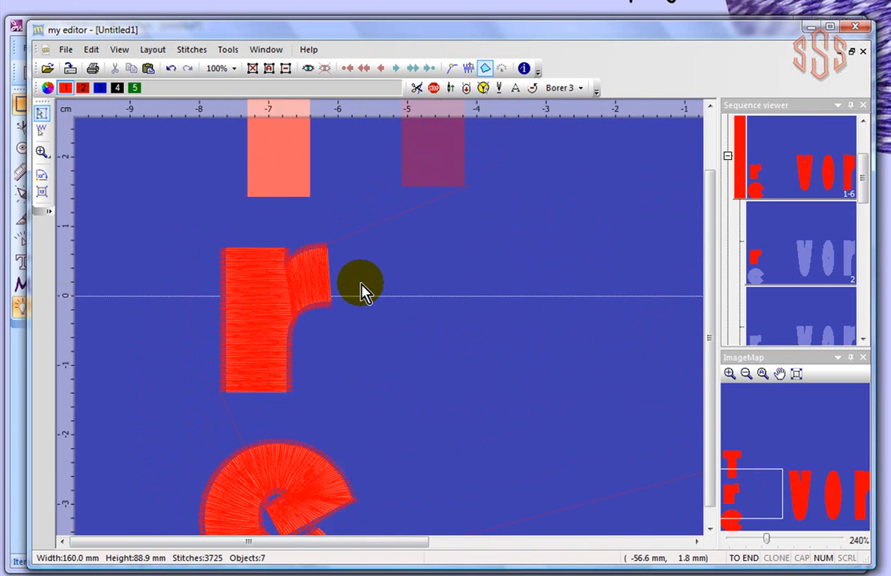
pyautogui.scroll(-1, 360, 289)
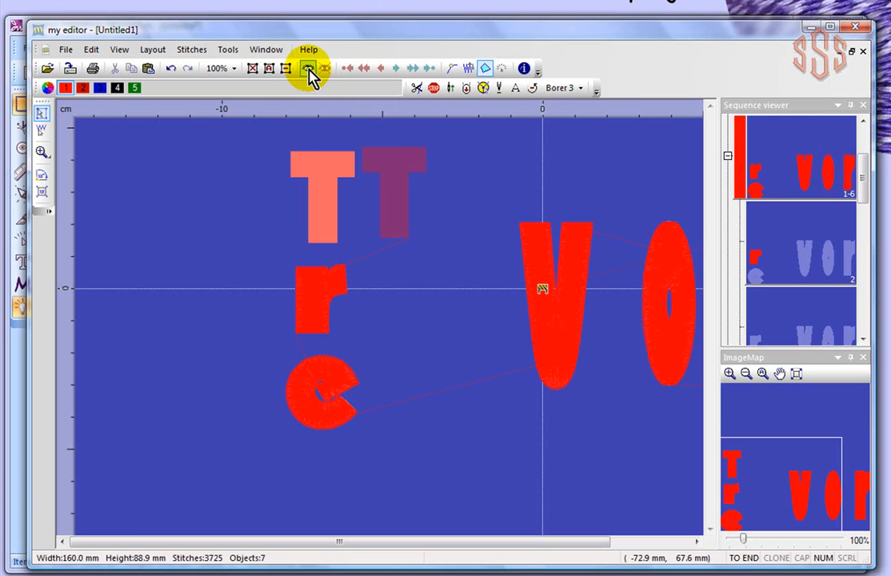
pyautogui.click(309, 70)
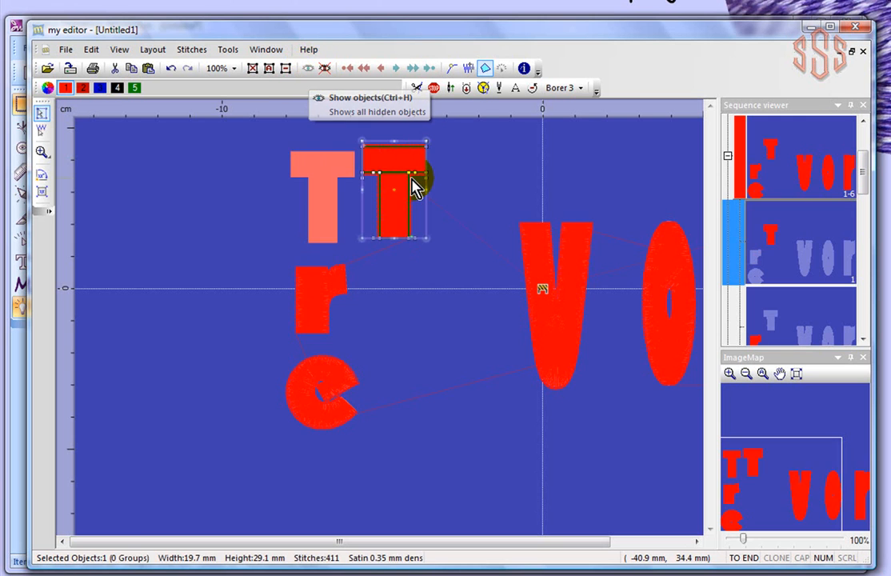
pyautogui.click(472, 200)
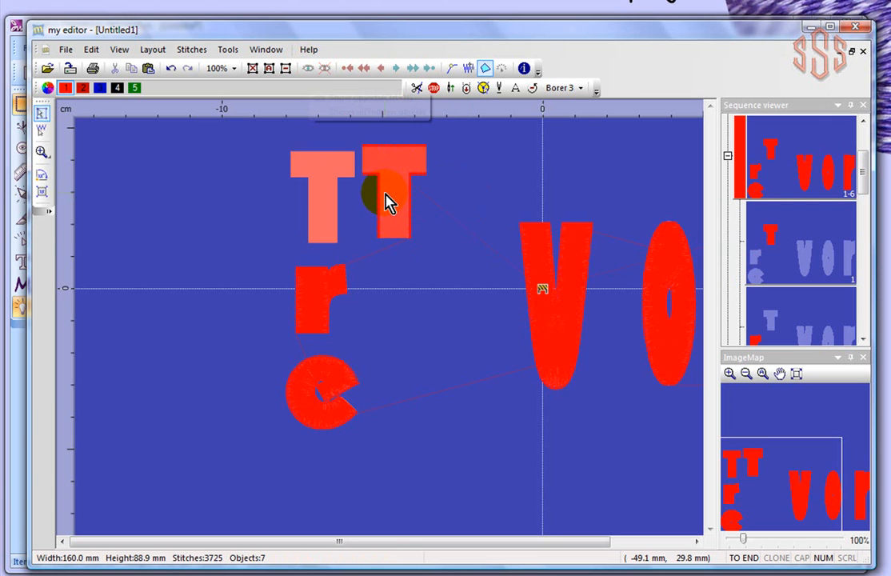
# Step: Switch the display of stitches up to the cursor on and off twice to compare the lettering with and without its stitching
pyautogui.click(467, 73)
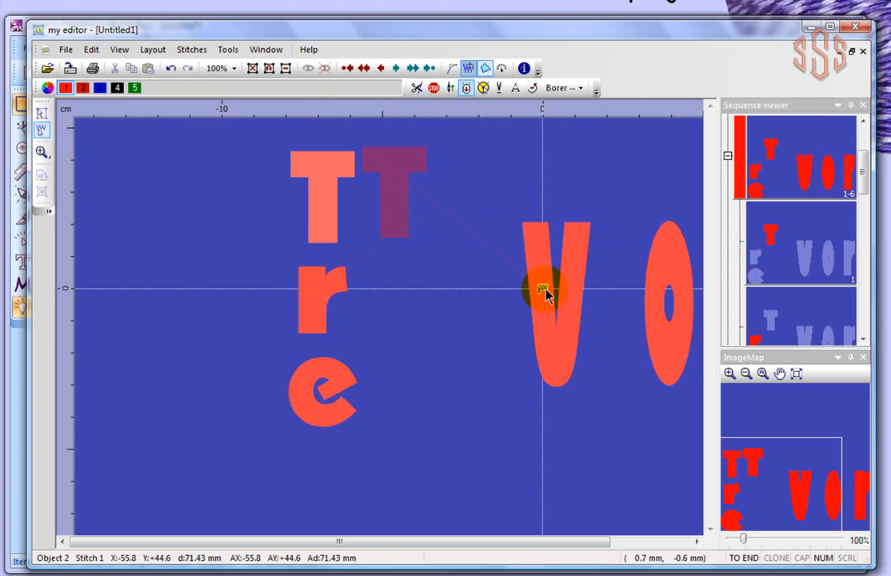
pyautogui.click(469, 72)
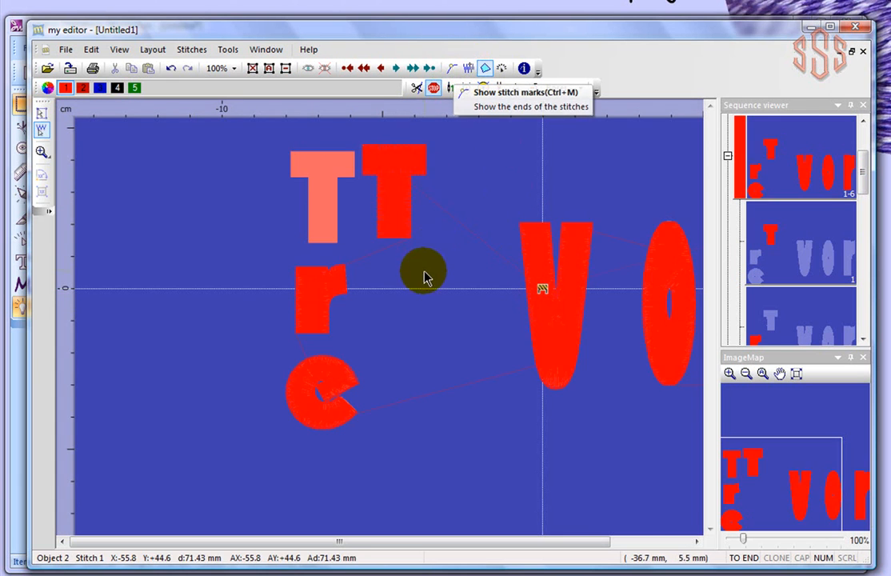
pyautogui.scroll(-3, 420, 272)
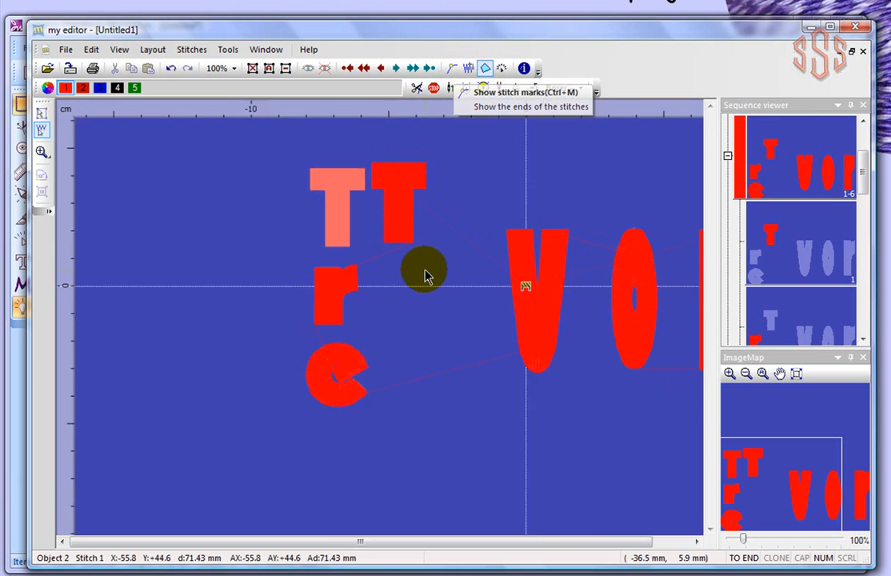
pyautogui.click(469, 70)
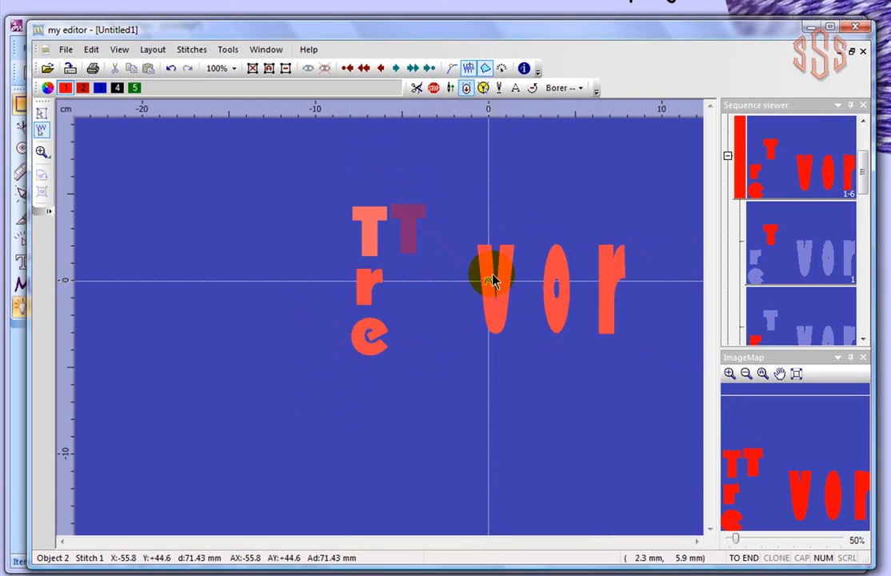
pyautogui.click(487, 68)
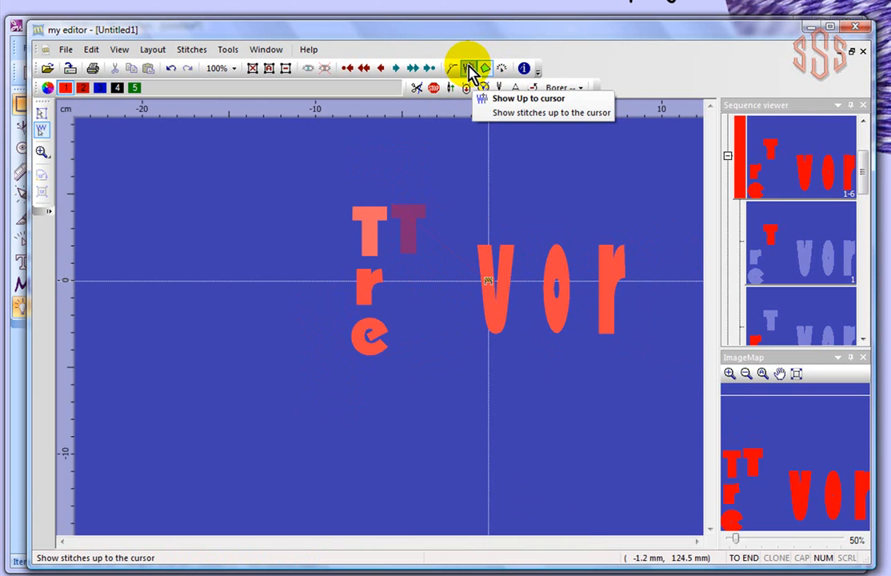
pyautogui.click(469, 70)
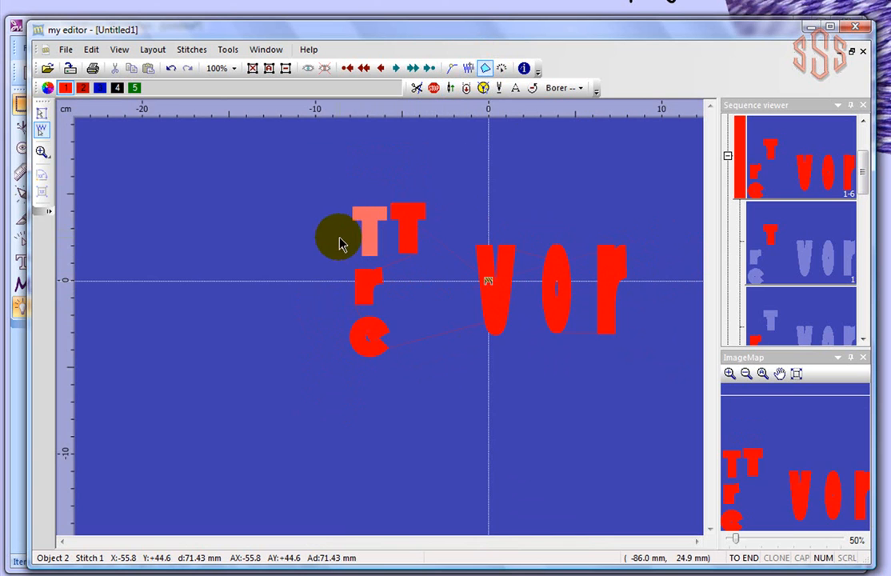
# Step: Edit the stitches of the small r by pulling one stitch point on the stem's inner-curve side outward to a stitch length of 11.6 mm
pyautogui.click(42, 132)
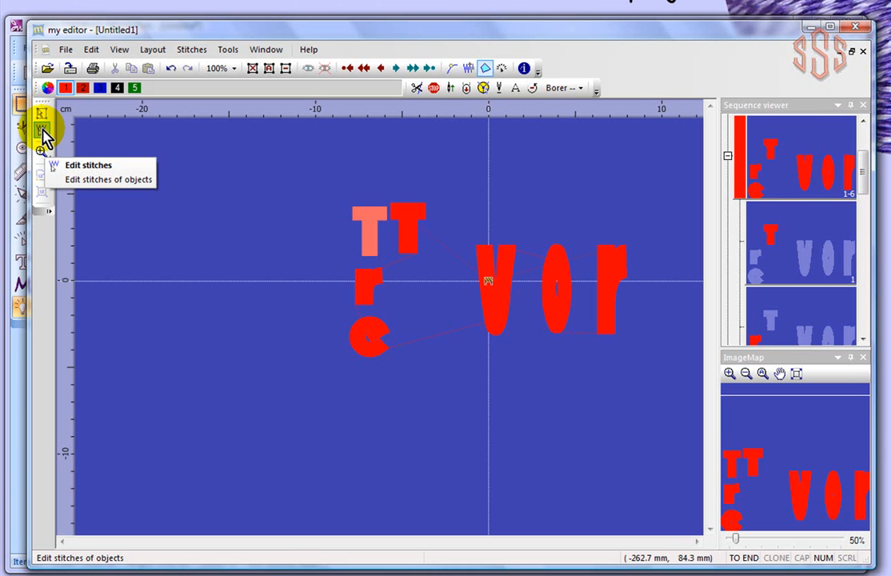
pyautogui.click(43, 130)
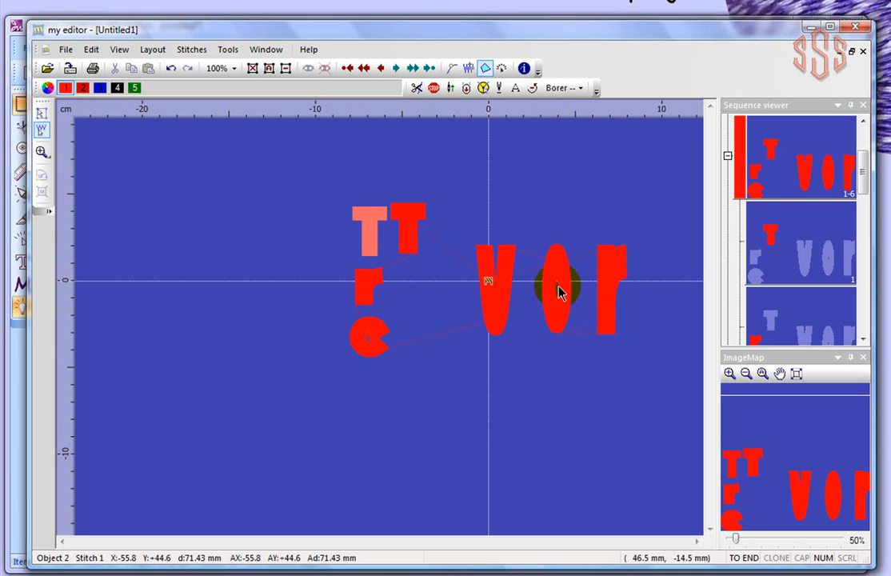
pyautogui.scroll(2, 364, 298)
pyautogui.scroll(4, 364, 296)
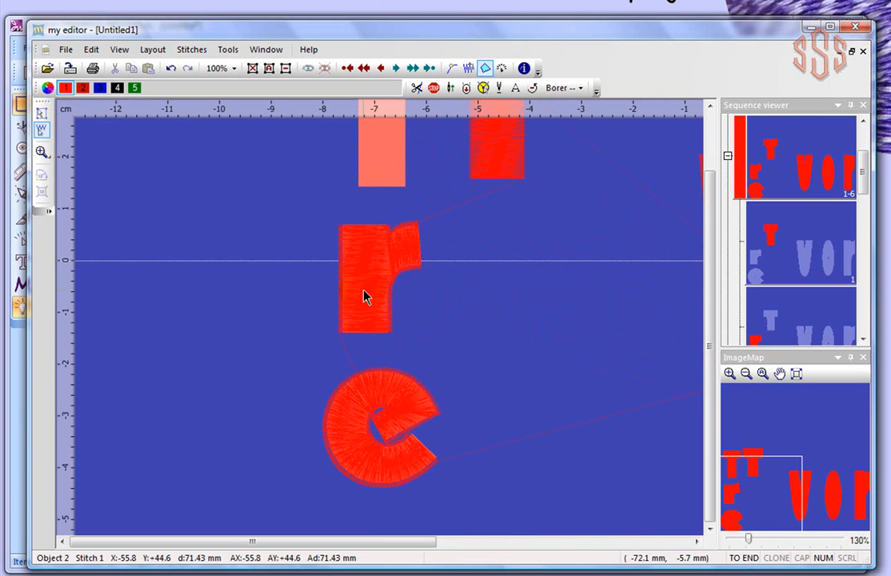
pyautogui.scroll(3, 470, 305)
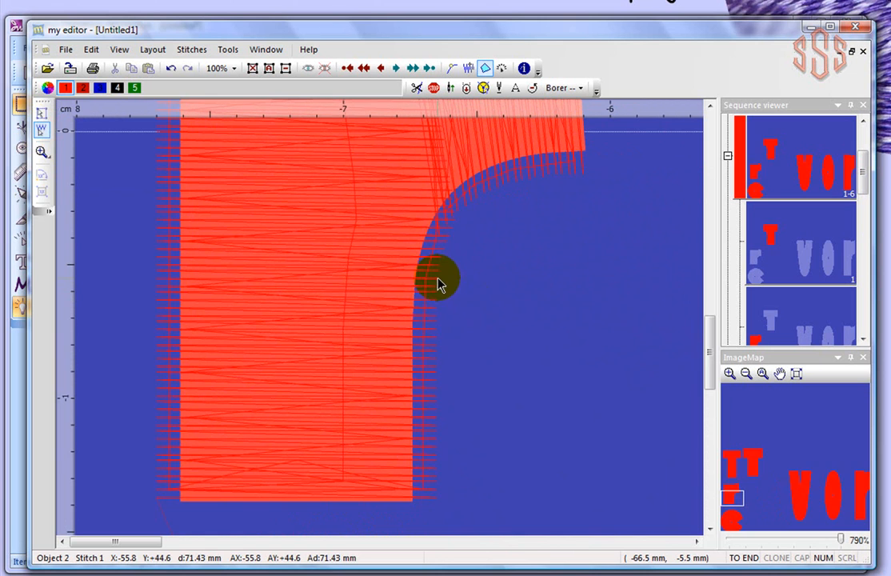
pyautogui.click(437, 280)
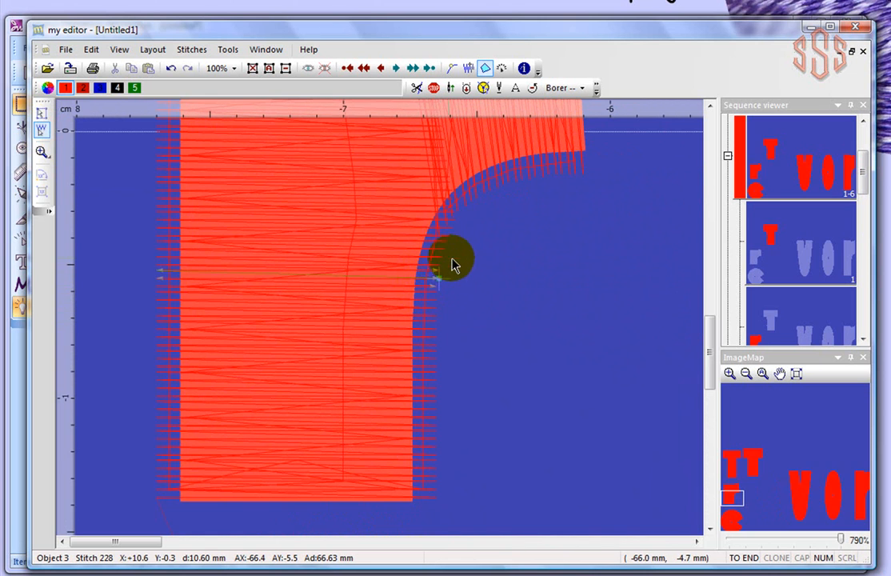
pyautogui.moveTo(439, 281); pyautogui.dragTo(465, 279)
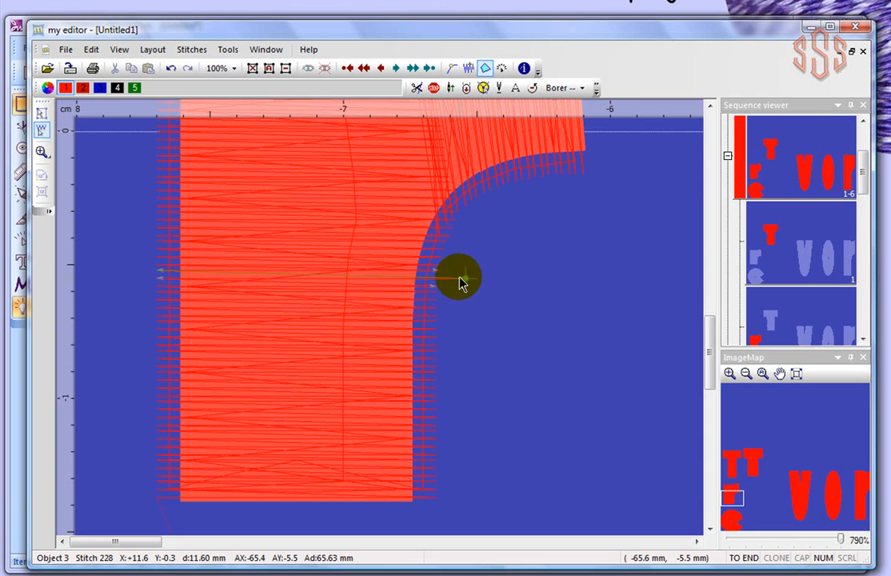
# Step: Switch the up-to-cursor stitch display on and off for the small r, and show the marks at the stitch ends
pyautogui.click(470, 71)
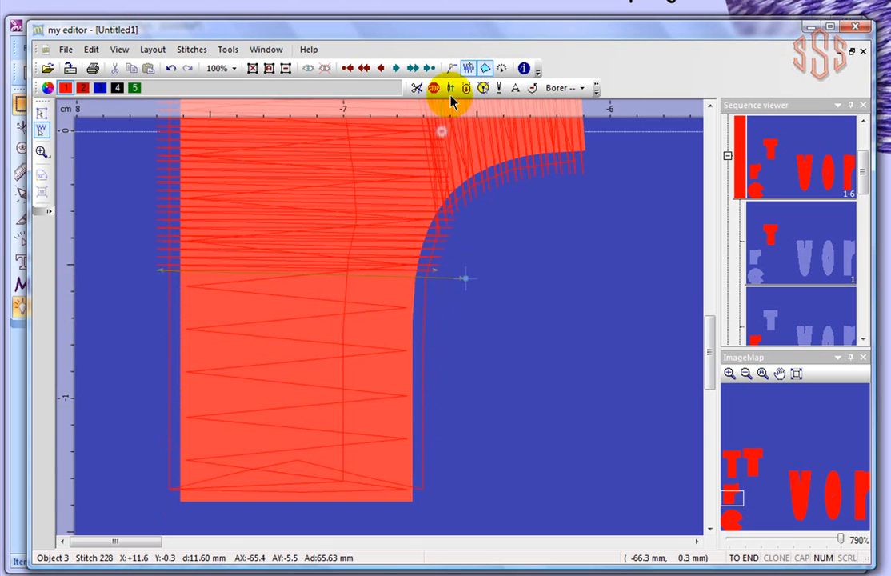
pyautogui.click(470, 70)
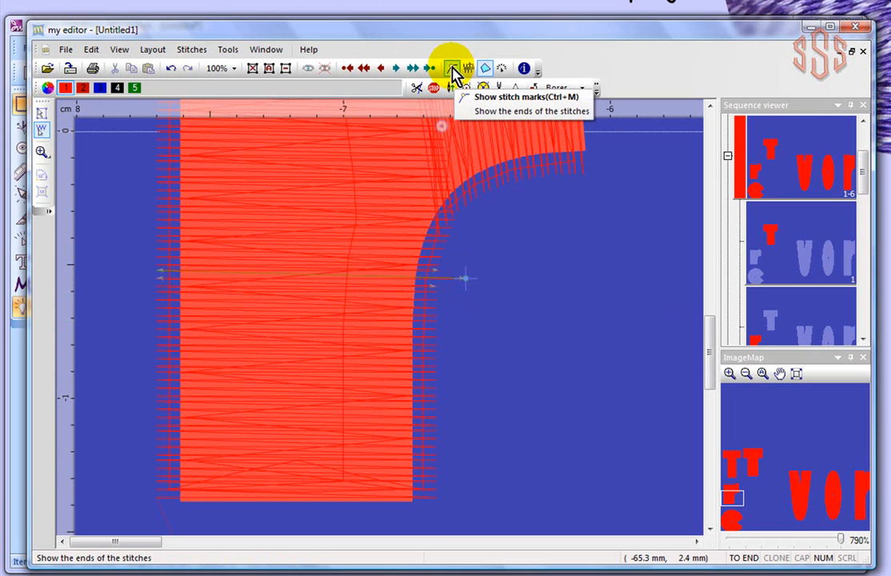
pyautogui.click(452, 71)
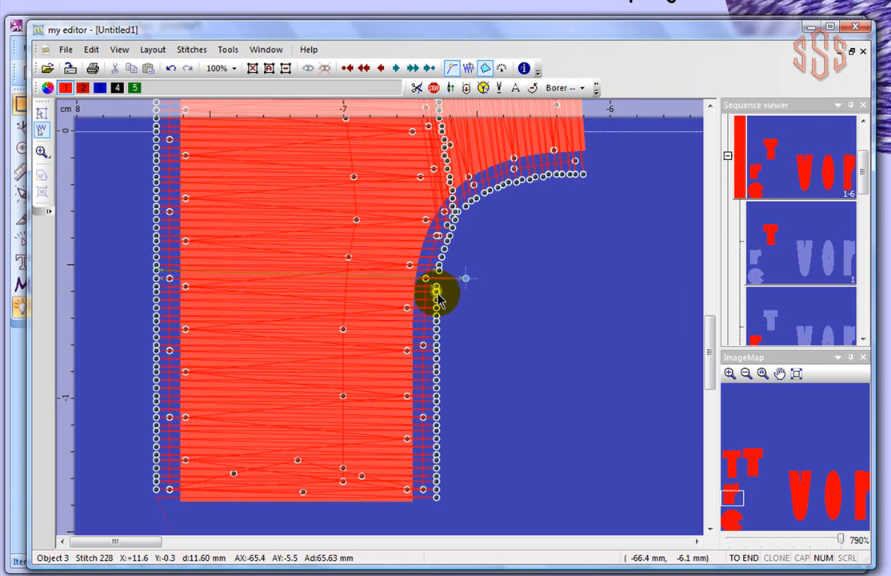
pyautogui.scroll(2, 256, 300)
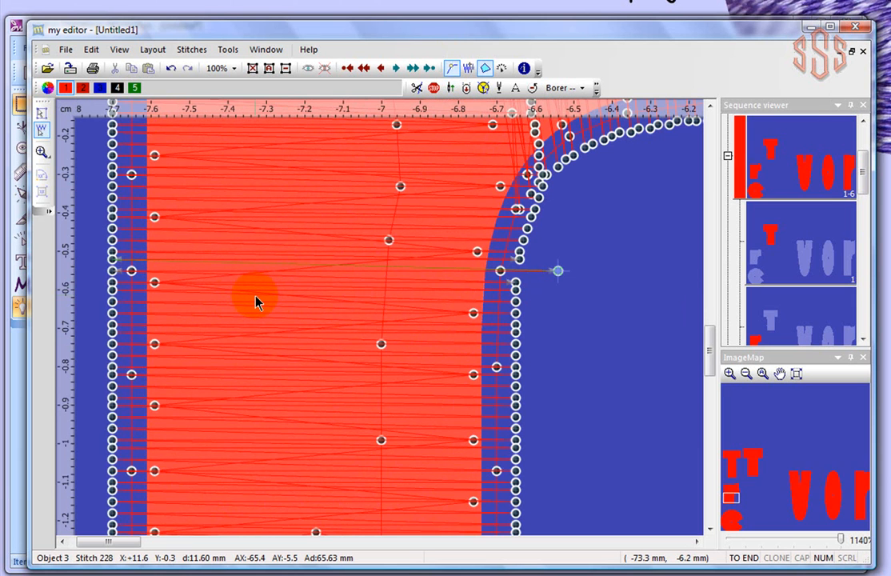
pyautogui.scroll(-2, 255, 301)
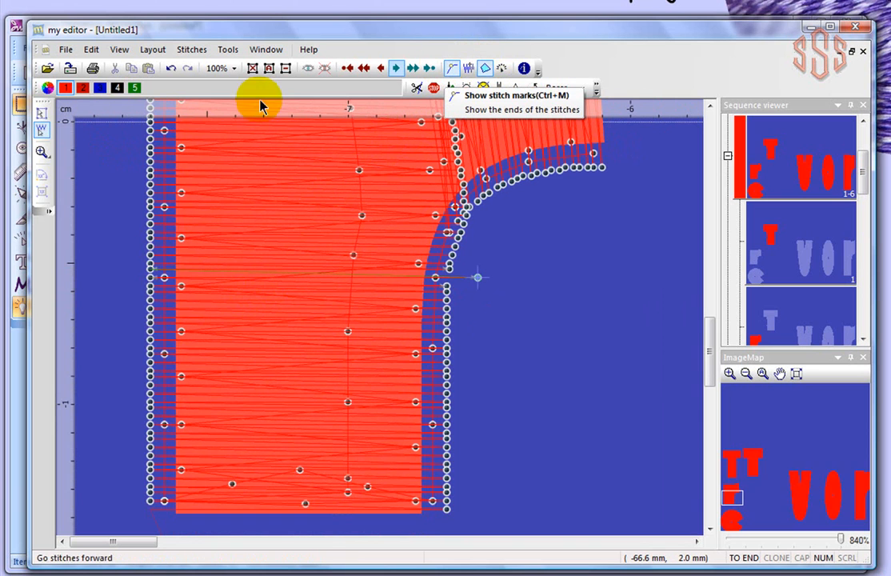
# Step: Pull a second stitch point on the r's stem, below the first moved one, outward to a stitch length of 12.2 mm
pyautogui.click(40, 129)
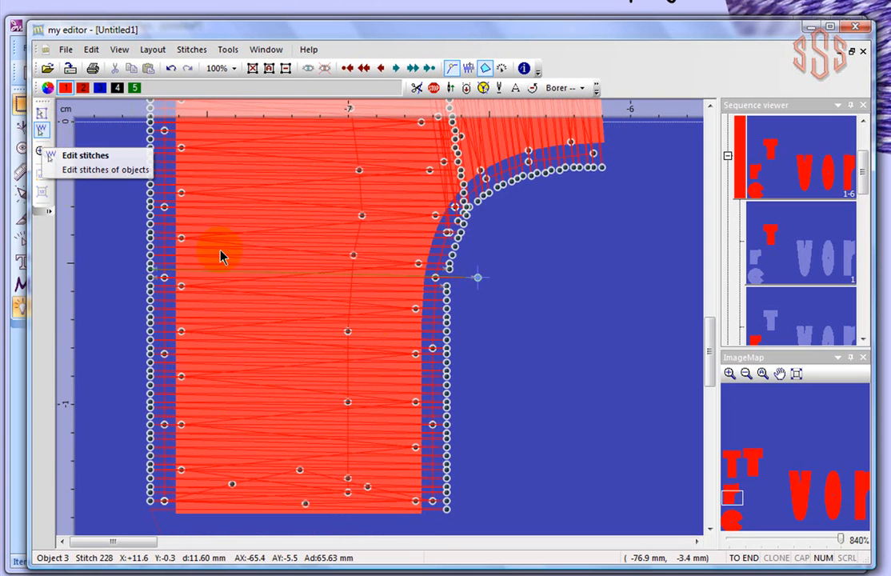
pyautogui.click(446, 350)
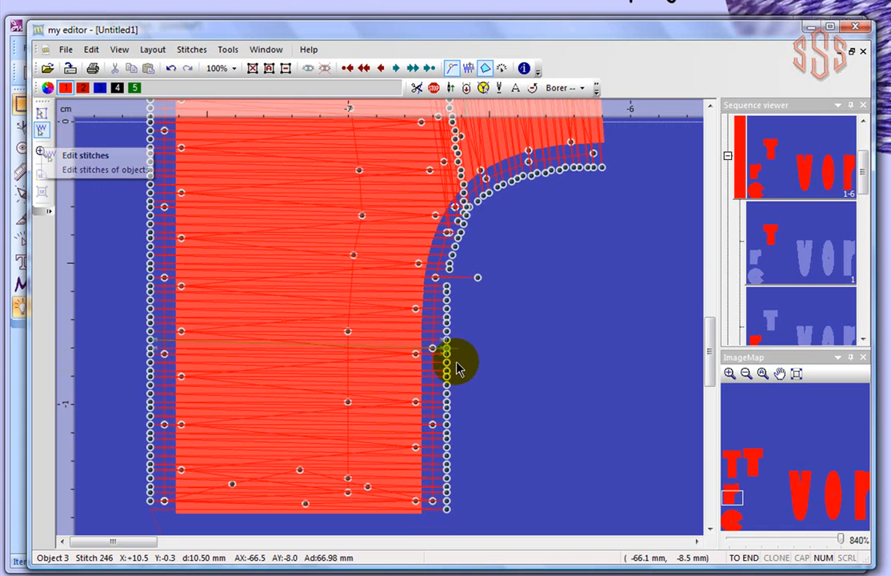
pyautogui.moveTo(448, 352); pyautogui.dragTo(495, 351)
pyautogui.click(494, 349)
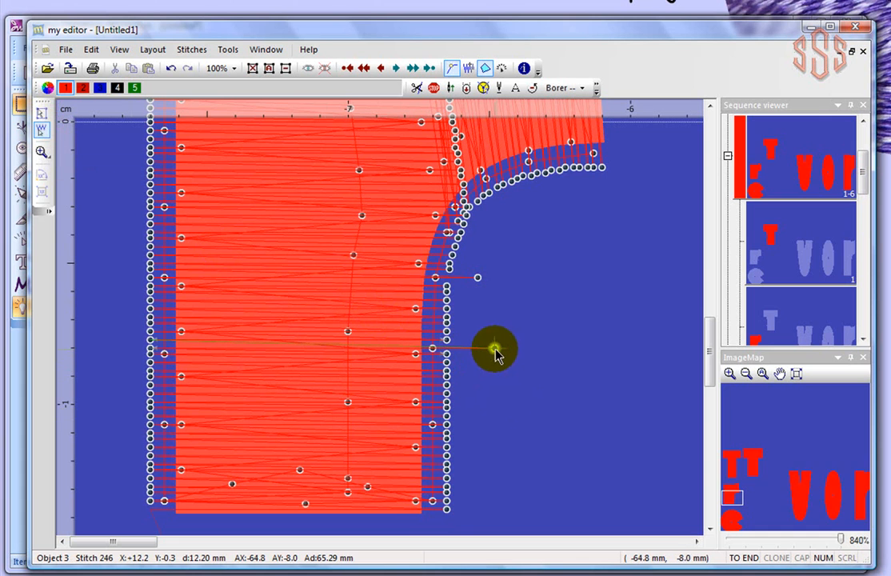
# Step: Insert a series of new stitch points from the second pulled-out stitch, forming rough freehand overlapping loops beside the small r's stem, and finish inserting
pyautogui.rightClick(496, 354)
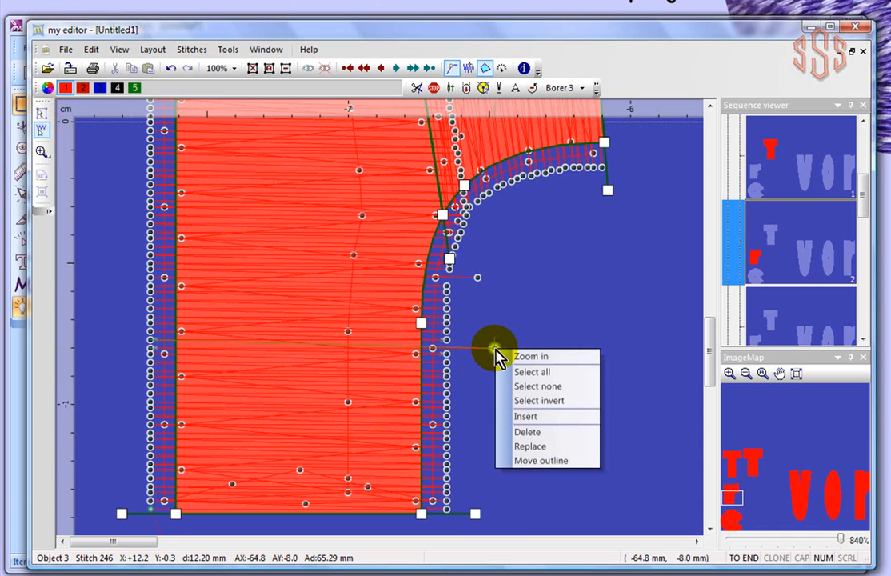
pyautogui.click(527, 416)
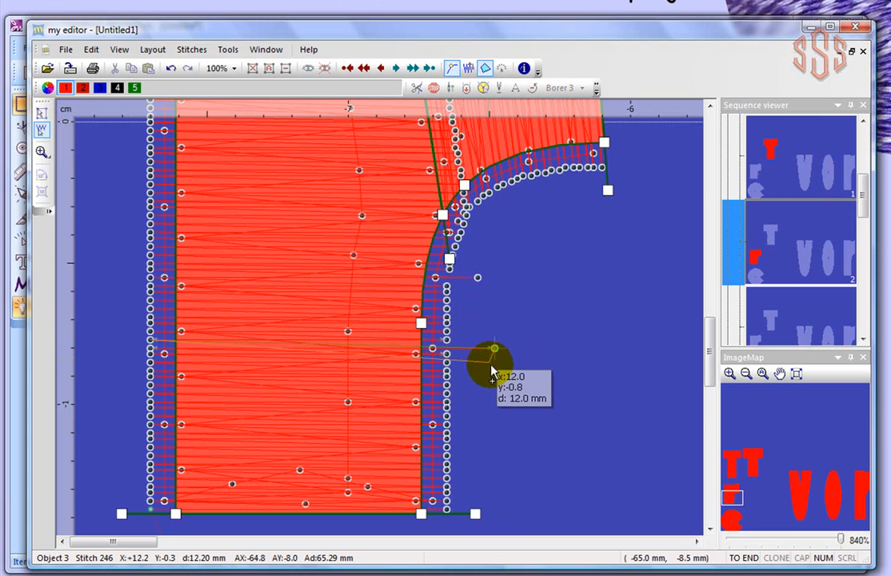
pyautogui.click(533, 379)
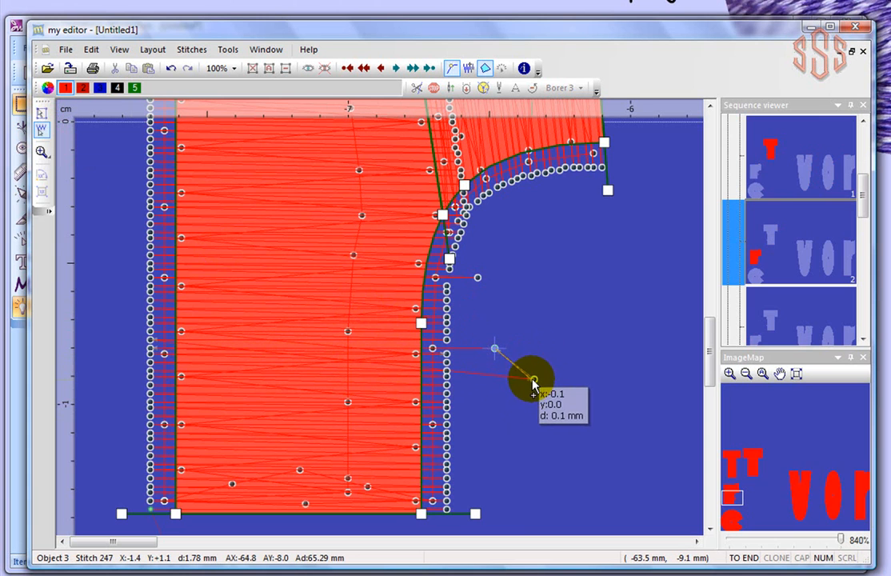
pyautogui.click(475, 389)
pyautogui.click(469, 357)
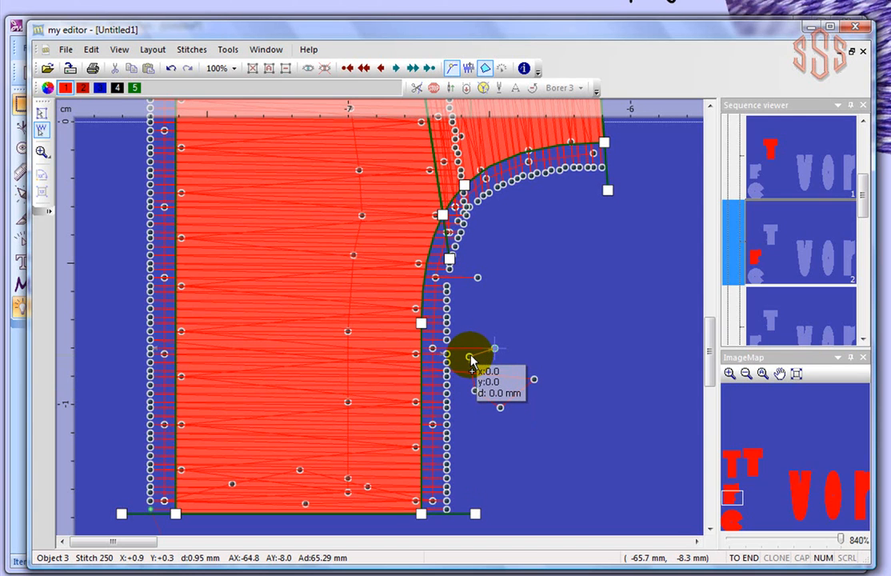
pyautogui.click(477, 331)
pyautogui.click(503, 317)
pyautogui.click(539, 318)
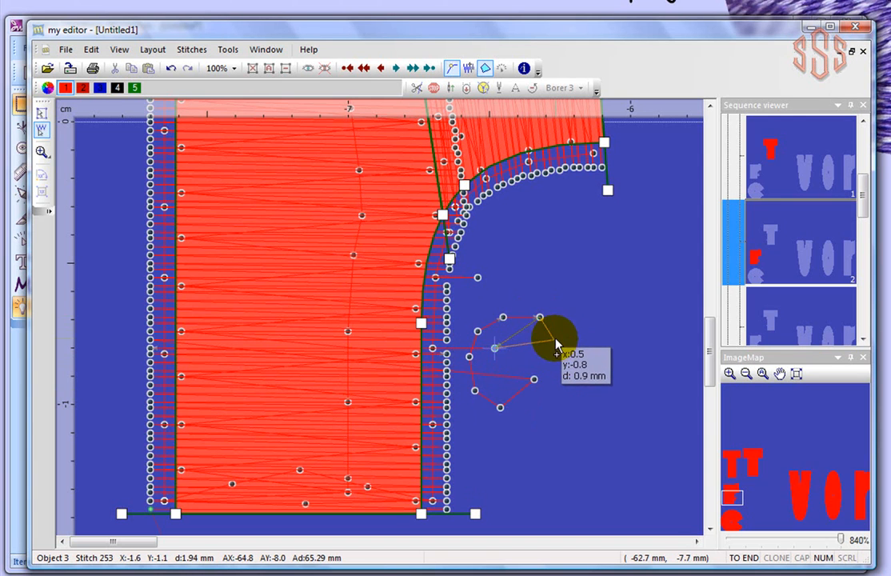
pyautogui.click(554, 340)
pyautogui.click(563, 379)
pyautogui.click(548, 402)
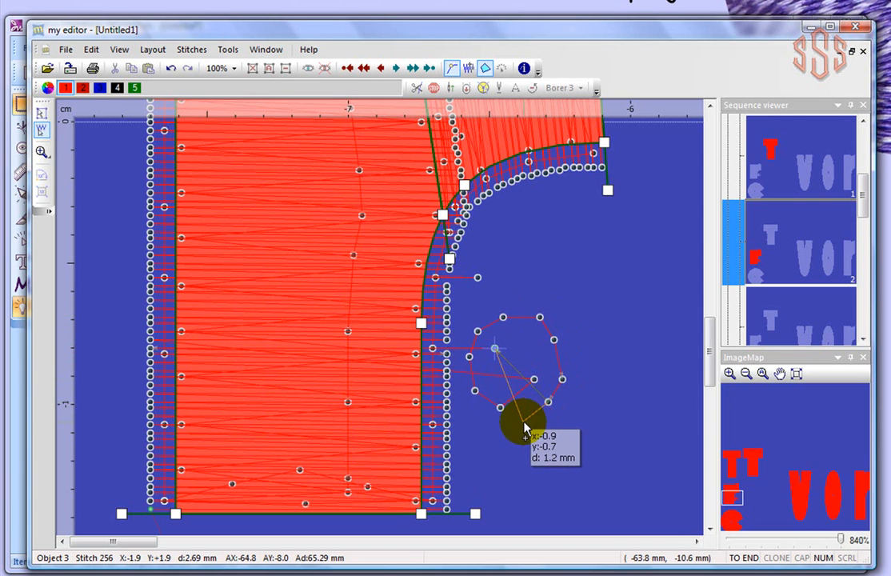
pyautogui.click(477, 405)
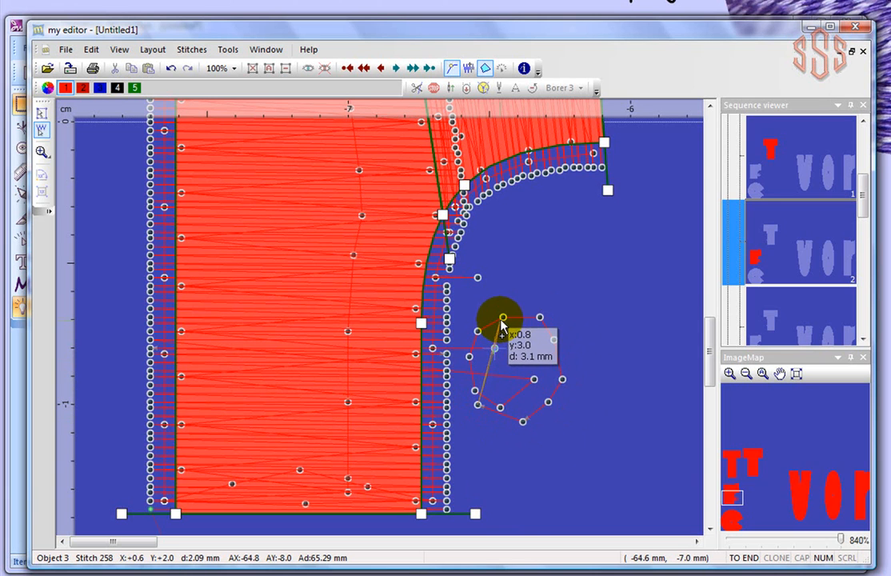
pyautogui.click(502, 320)
pyautogui.click(551, 335)
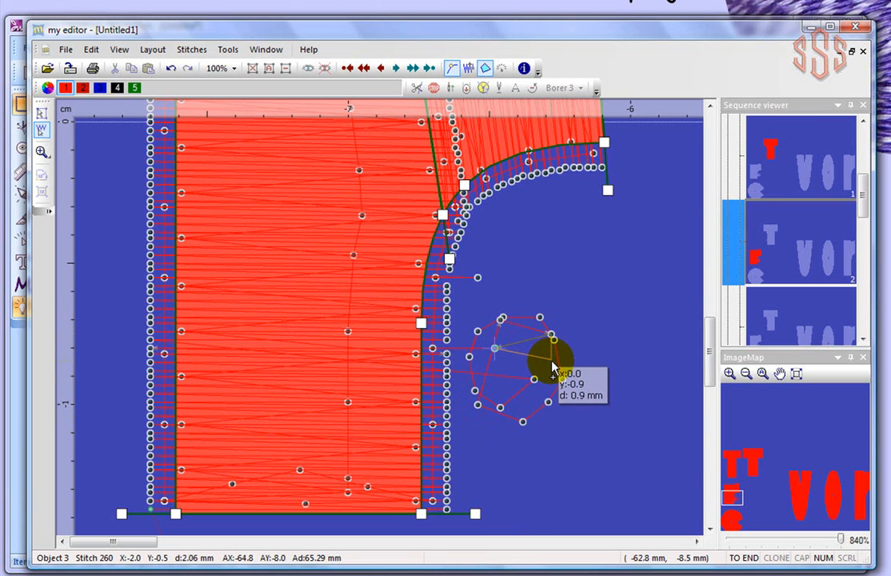
pyautogui.click(552, 362)
pyautogui.click(503, 359)
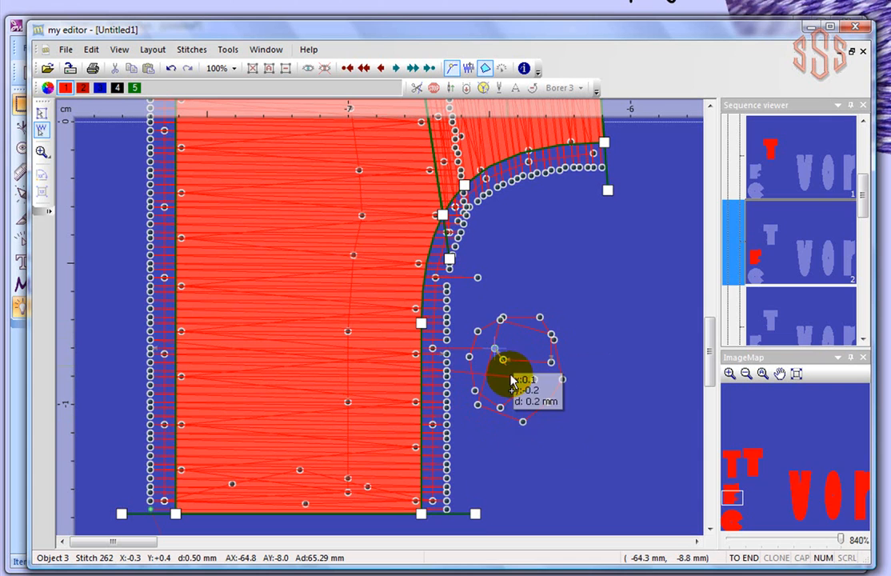
pyautogui.click(521, 422)
pyautogui.click(587, 407)
pyautogui.click(610, 322)
pyautogui.click(596, 270)
pyautogui.click(551, 246)
pyautogui.click(495, 280)
pyautogui.click(469, 320)
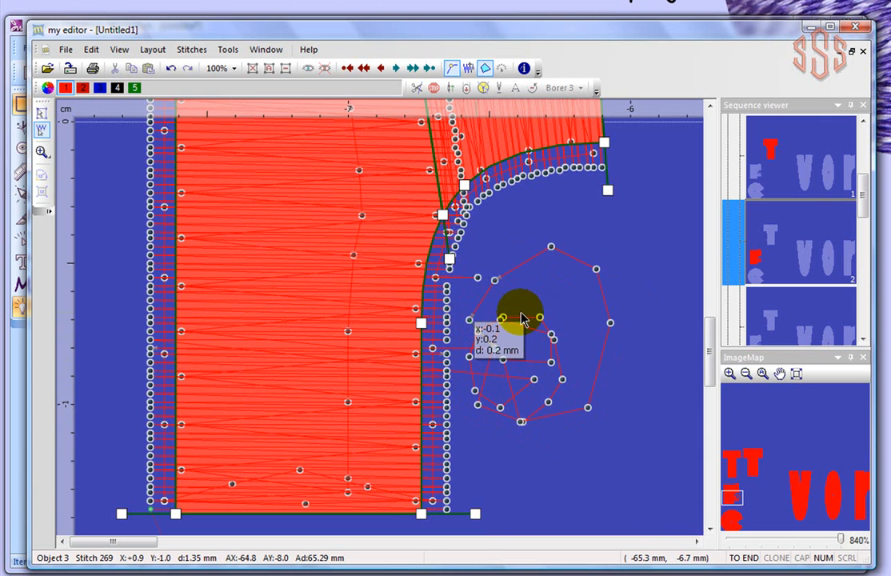
pyautogui.click(42, 110)
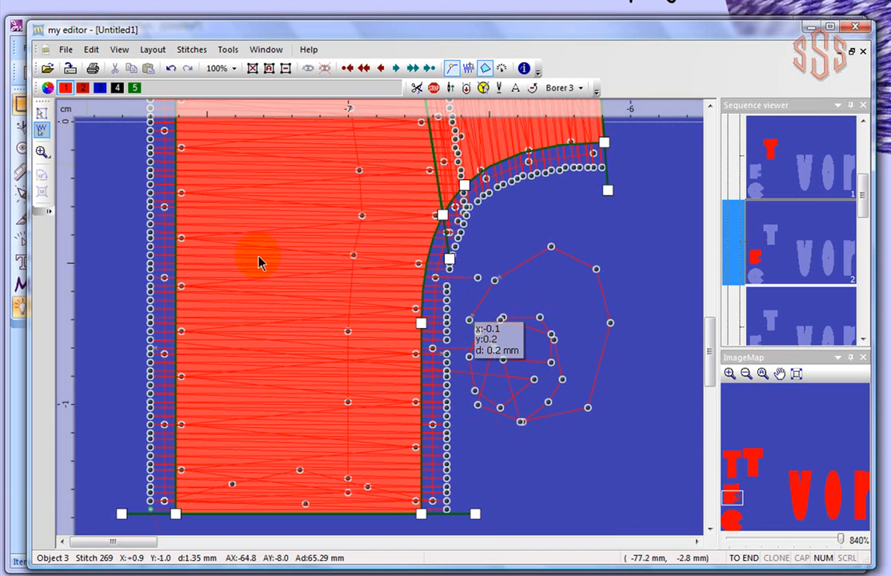
# Step: Step backward and forward through the inserted stitches of the freehand loops beside the small r, one stitch at a time
pyautogui.press('Left')
pyautogui.press('Left')
pyautogui.press('Left')
pyautogui.press('Left')
pyautogui.press('Left')
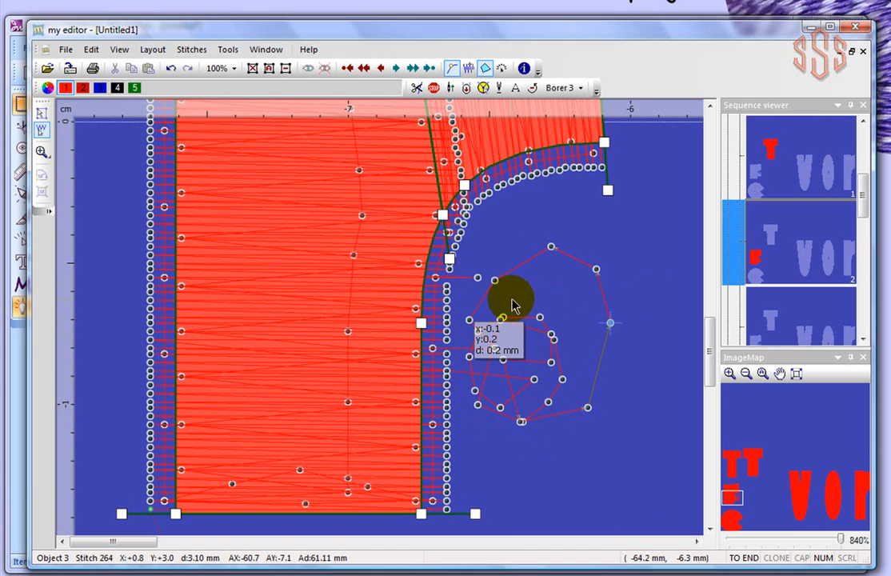
pyautogui.press('Right')
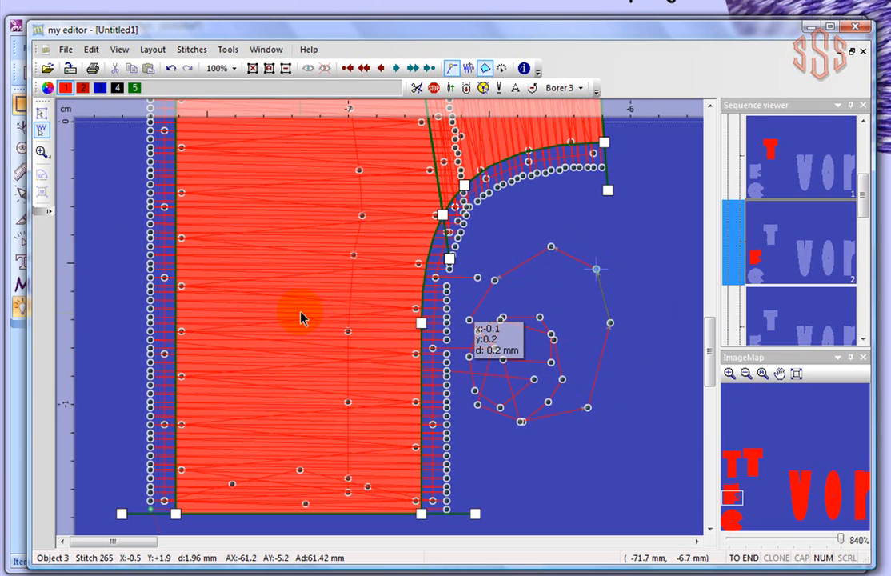
# Step: Pull a stitch point on the straight outer edge of the small r's stem outward to a stitch length of 12 mm and delete it
pyautogui.click(150, 308)
pyautogui.moveTo(150, 307); pyautogui.dragTo(108, 308)
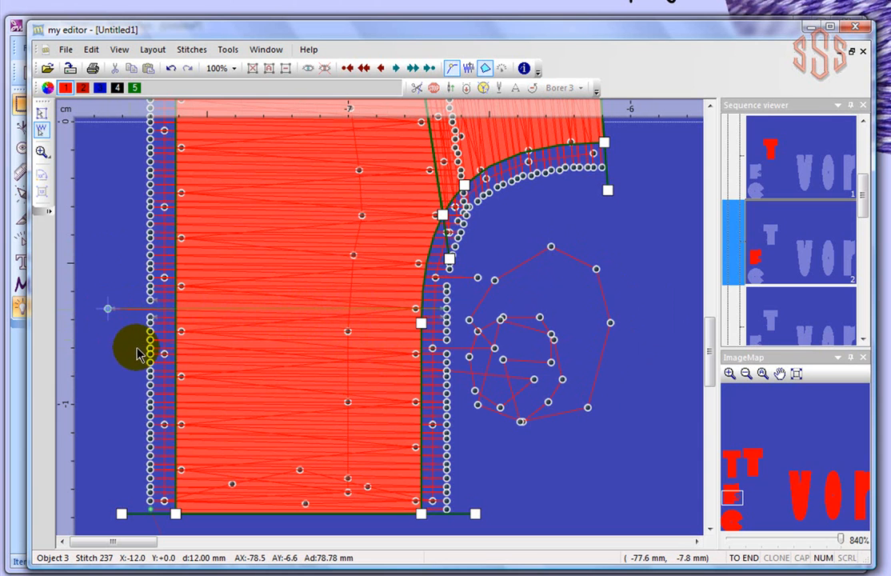
pyautogui.rightClick(107, 309)
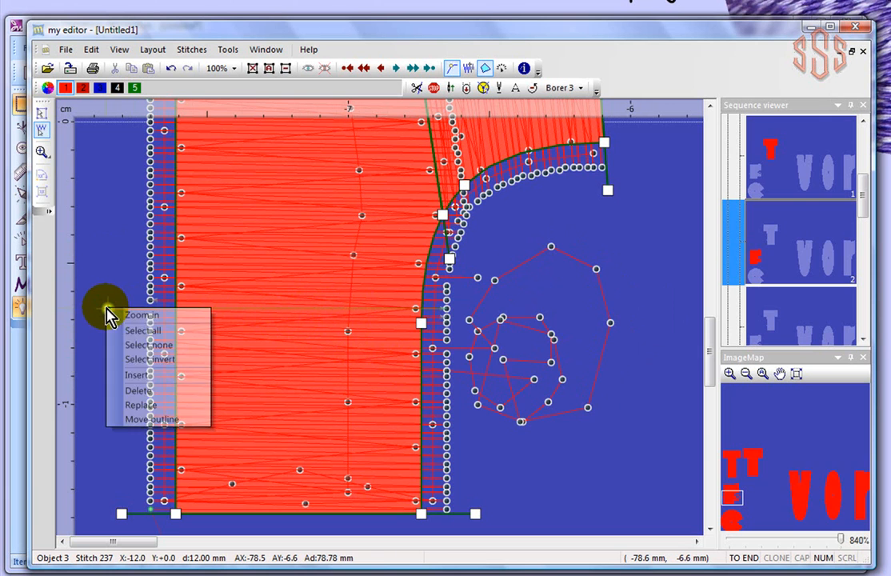
pyautogui.click(162, 392)
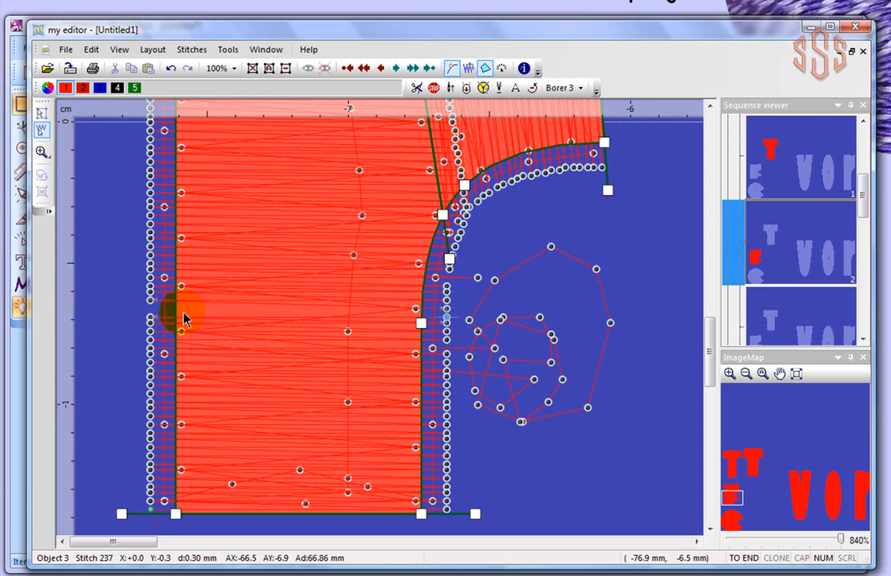
pyautogui.click(124, 245)
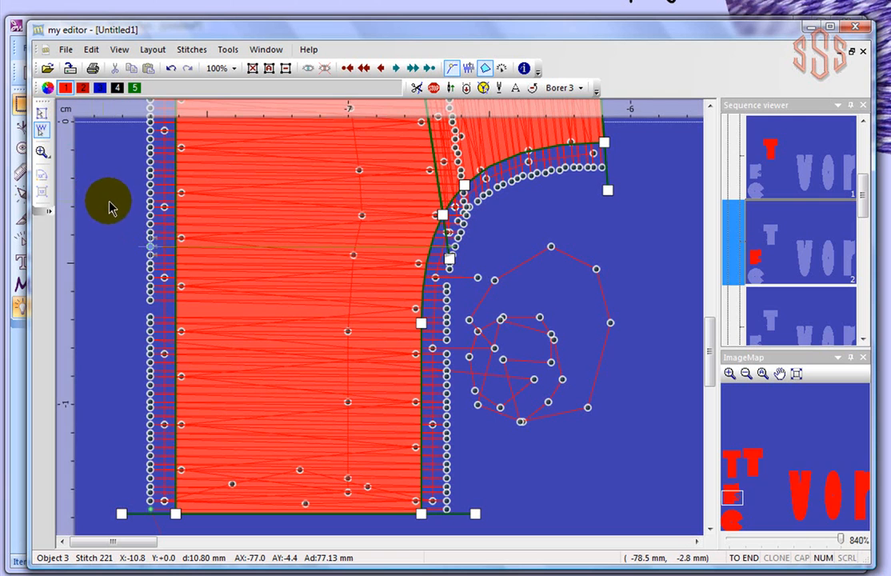
# Step: Move the small r about 3.7 cm toward the V and decline regeneration to keep its edited stitches
pyautogui.scroll(-3, 111, 208)
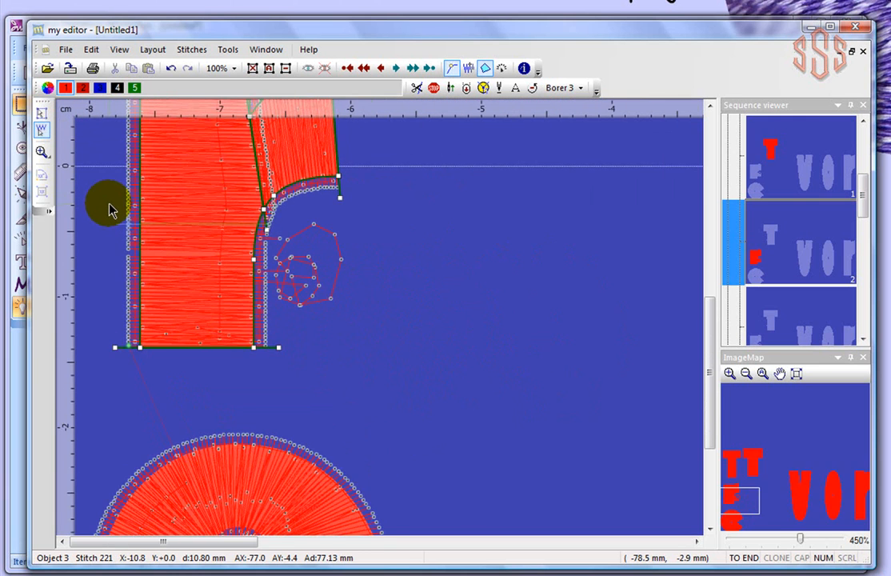
pyautogui.scroll(-3, 111, 208)
pyautogui.click(710, 107)
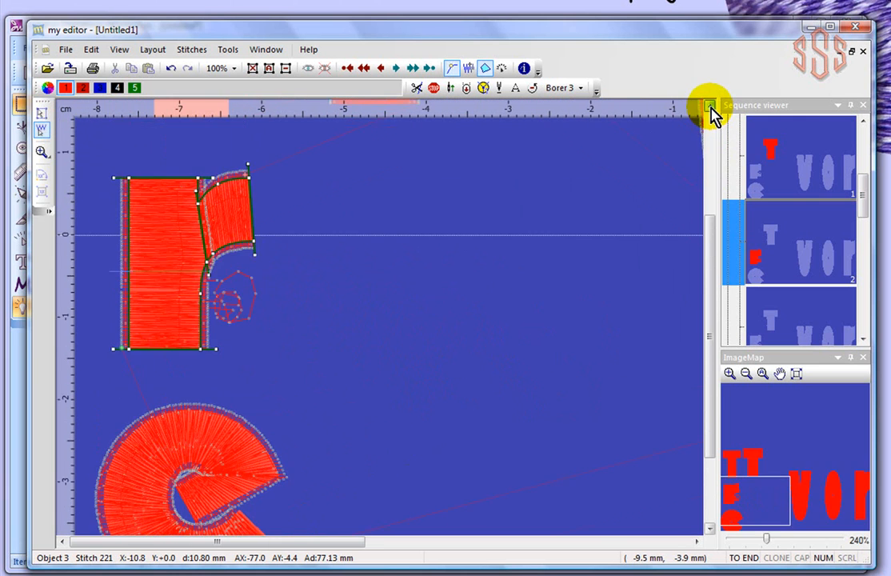
pyautogui.scroll(-1, 152, 236)
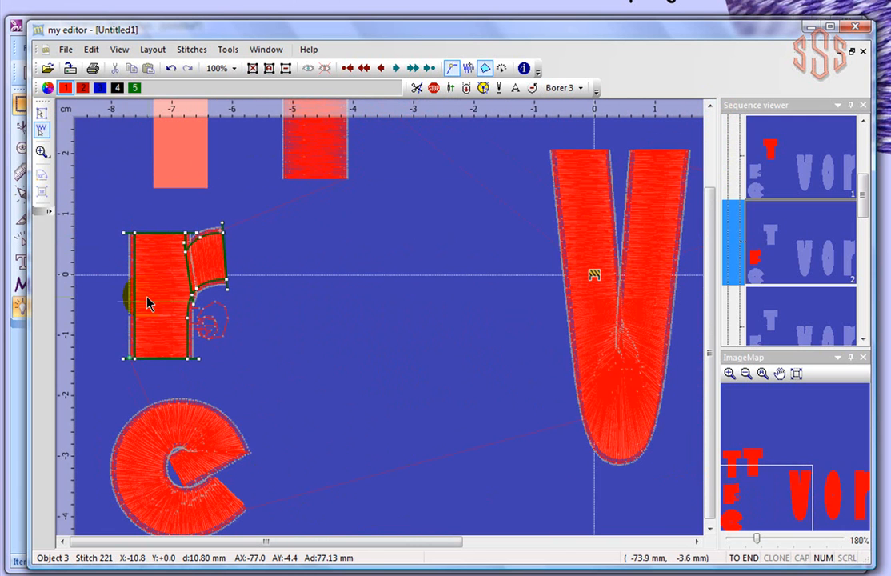
pyautogui.click(42, 120)
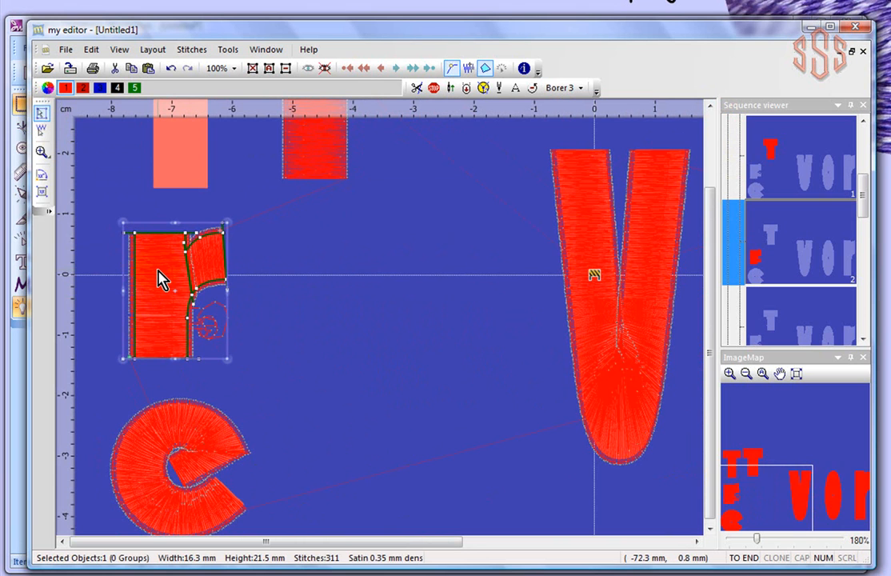
pyautogui.moveTo(158, 278); pyautogui.dragTo(380, 278)
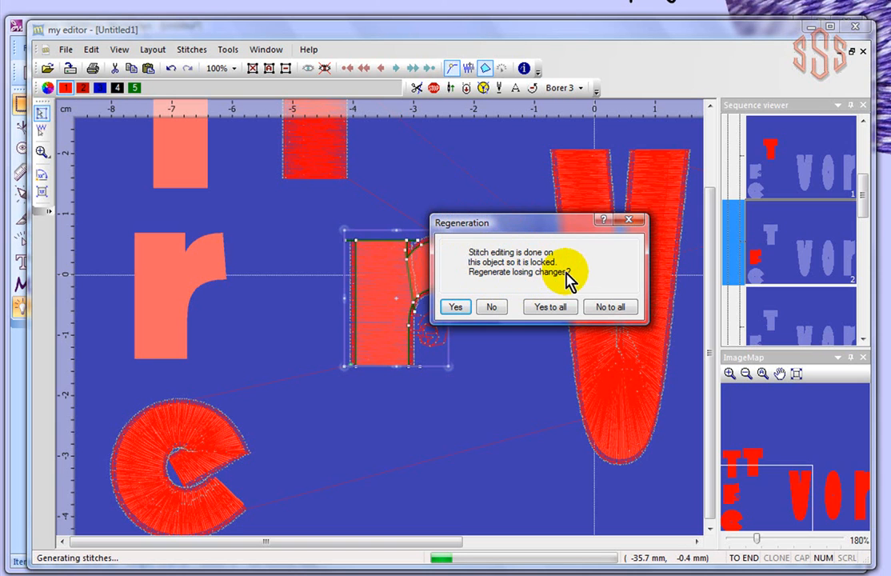
pyautogui.moveTo(540, 229); pyautogui.dragTo(592, 204)
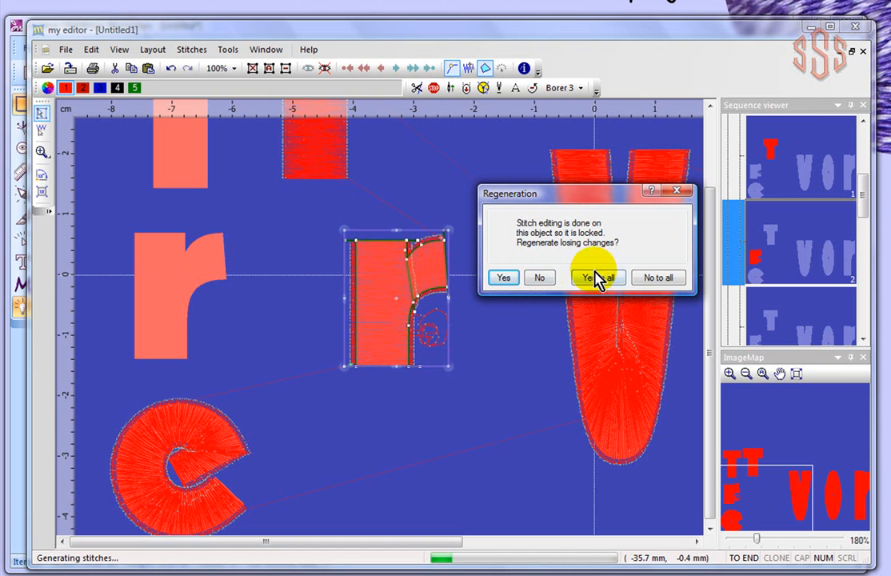
pyautogui.click(541, 280)
pyautogui.click(480, 314)
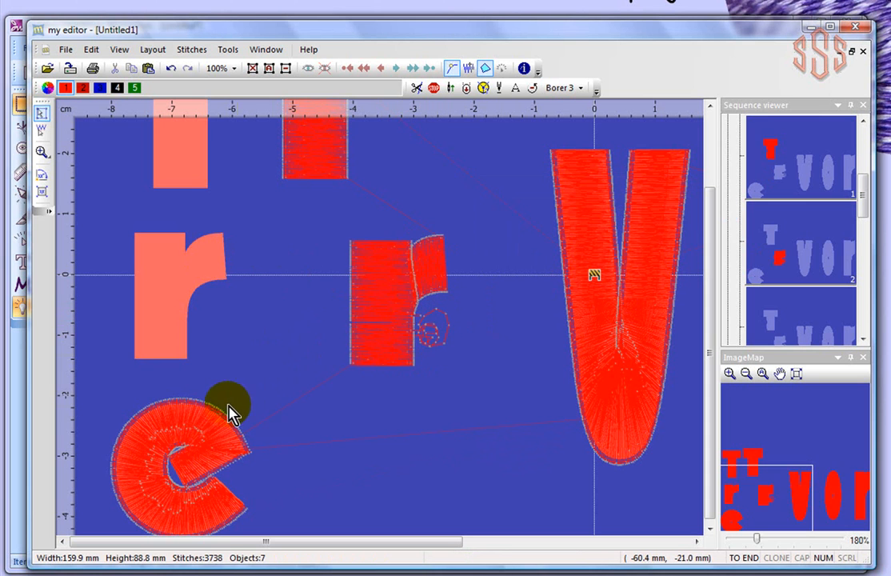
# Step: Edit the stitches of the T by pulling one stitch point on the stem edge facing the V outward to a stitch length of 15.8 mm
pyautogui.click(41, 133)
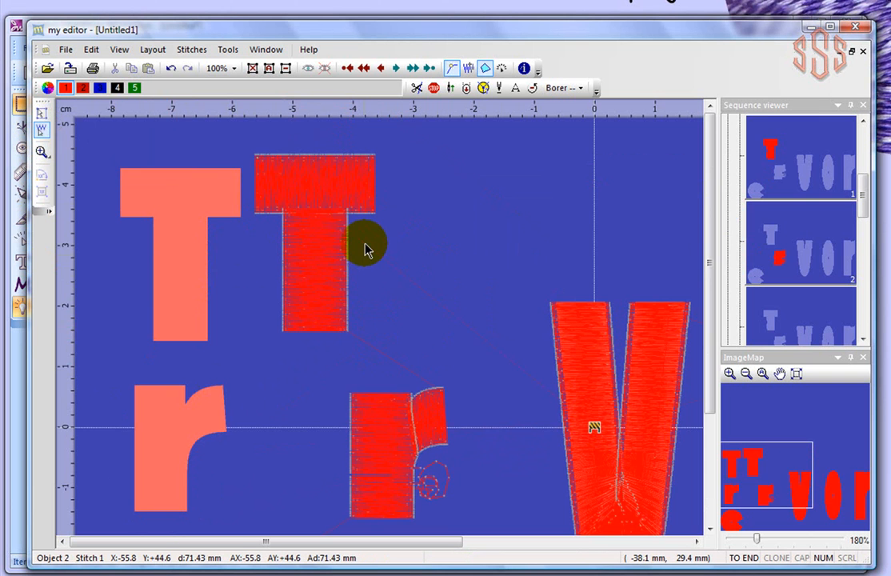
pyautogui.scroll(6, 364, 245)
pyautogui.scroll(3, 360, 245)
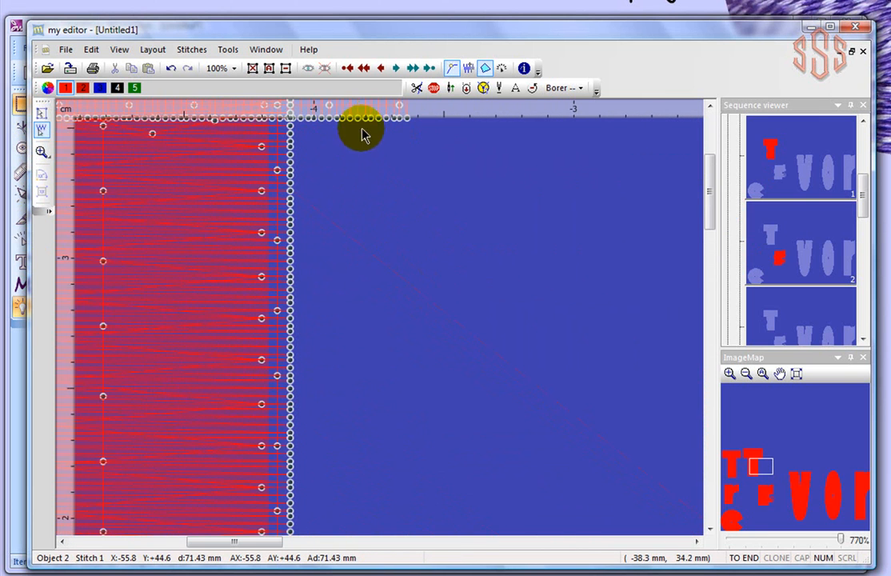
pyautogui.click(291, 199)
pyautogui.moveTo(291, 198); pyautogui.dragTo(422, 191)
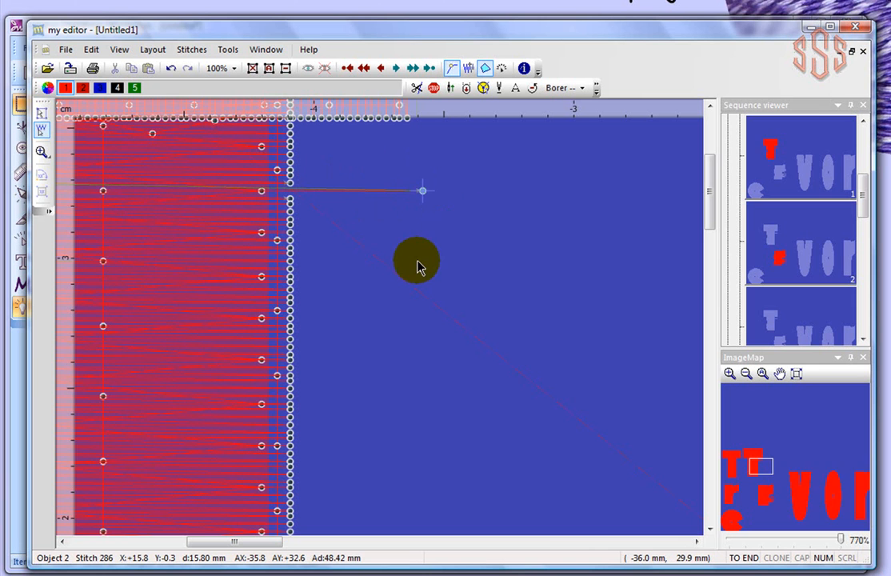
# Step: Move the T about 2.1 cm toward the V and accept regeneration of all edited objects, discarding their stitch edits
pyautogui.click(40, 116)
pyautogui.click(247, 258)
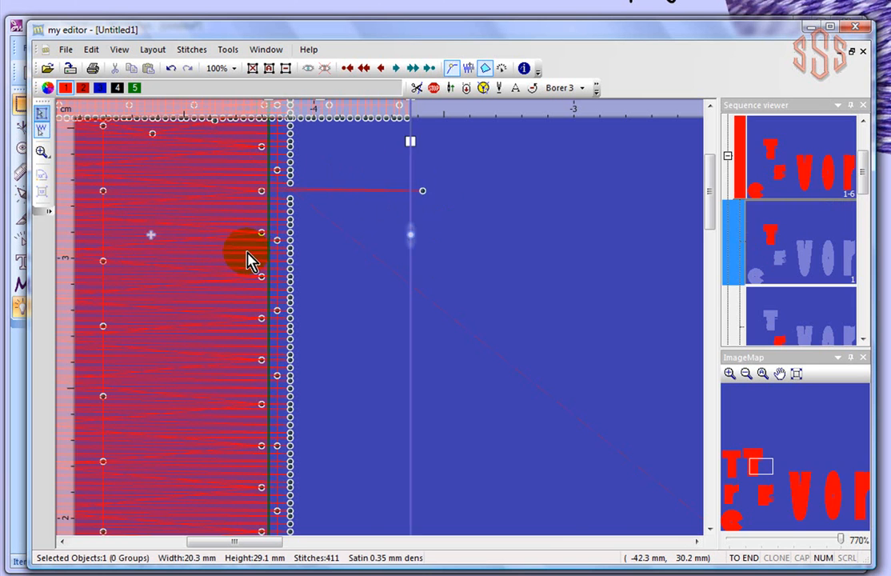
pyautogui.scroll(-3, 240, 256)
pyautogui.moveTo(199, 183); pyautogui.dragTo(382, 182)
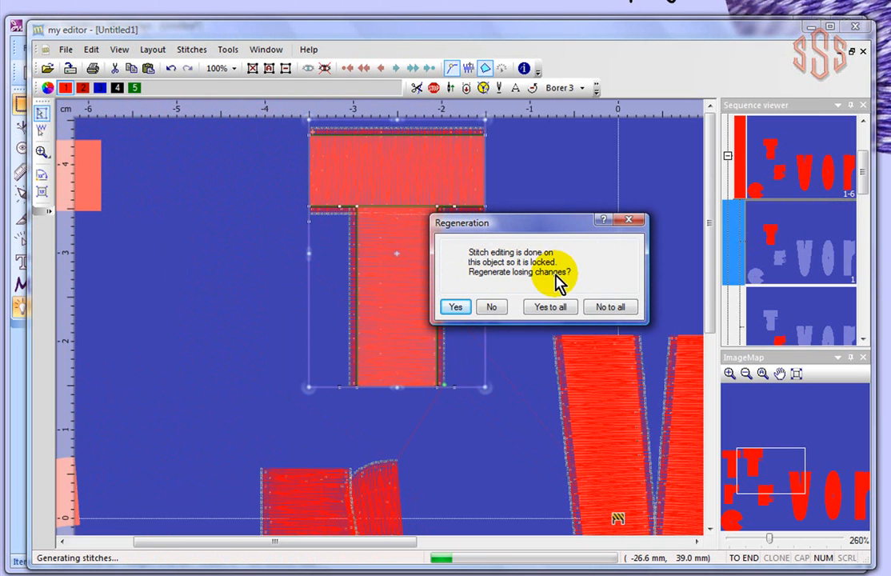
pyautogui.moveTo(547, 225); pyautogui.dragTo(645, 142)
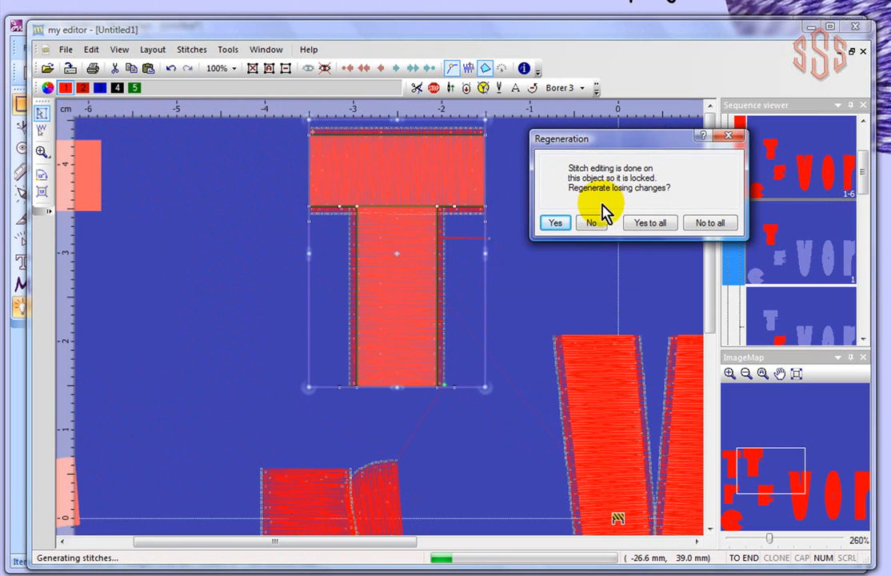
pyautogui.click(555, 224)
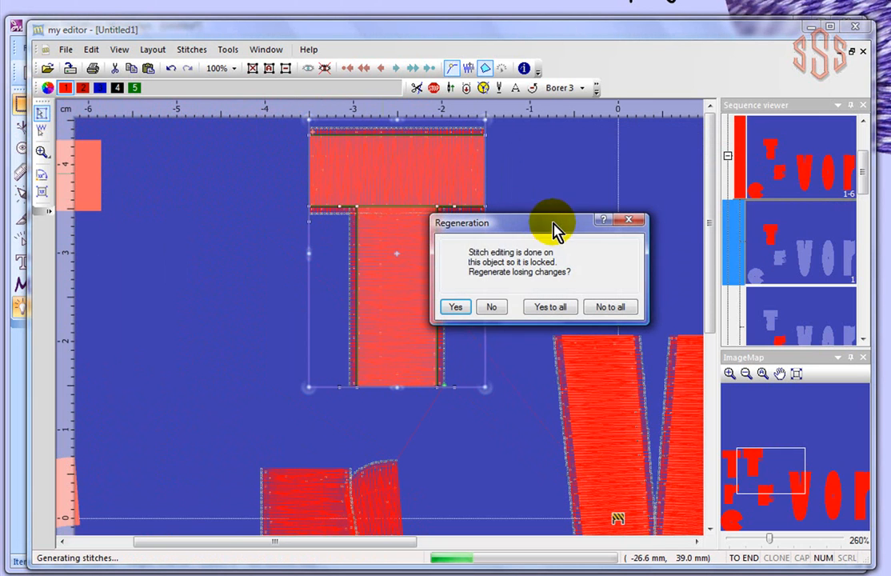
pyautogui.click(451, 311)
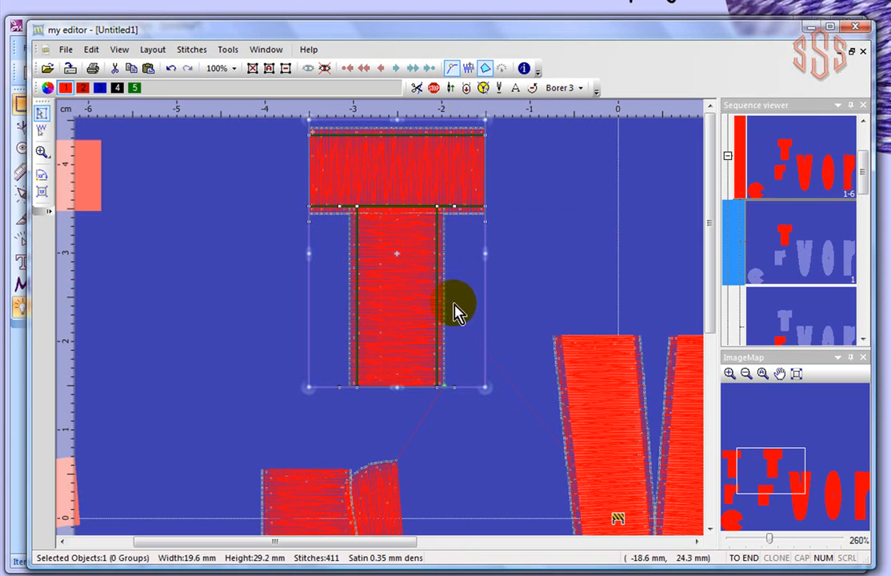
pyautogui.click(540, 284)
# Step: Add a thread trim command to the T's last stitch, at the bottom corner of its stem facing the V
pyautogui.scroll(-2, 537, 280)
pyautogui.scroll(-5, 537, 280)
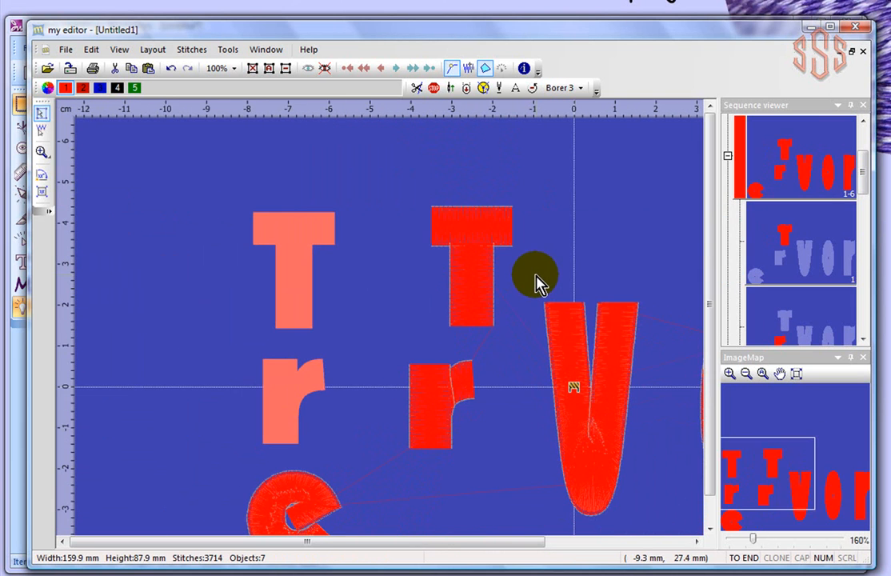
pyautogui.scroll(-1, 537, 280)
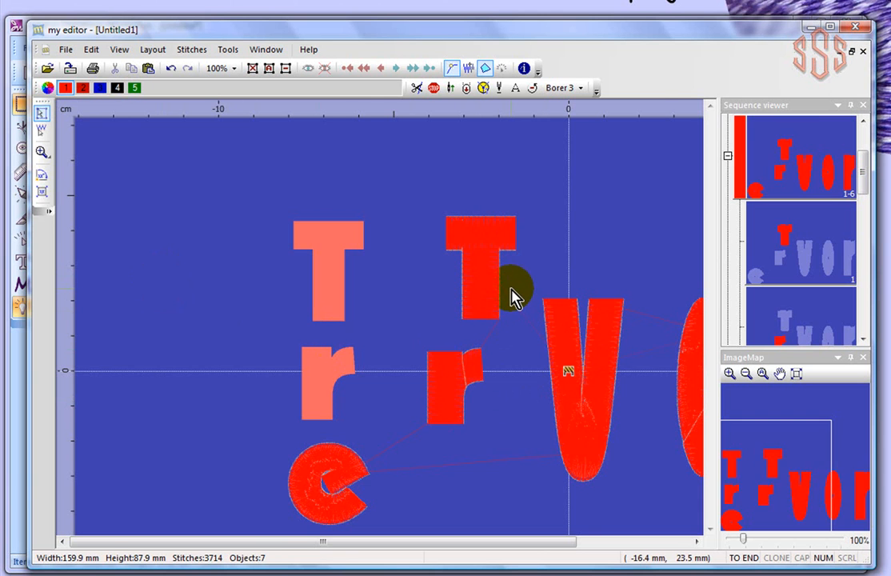
pyautogui.scroll(5, 511, 296)
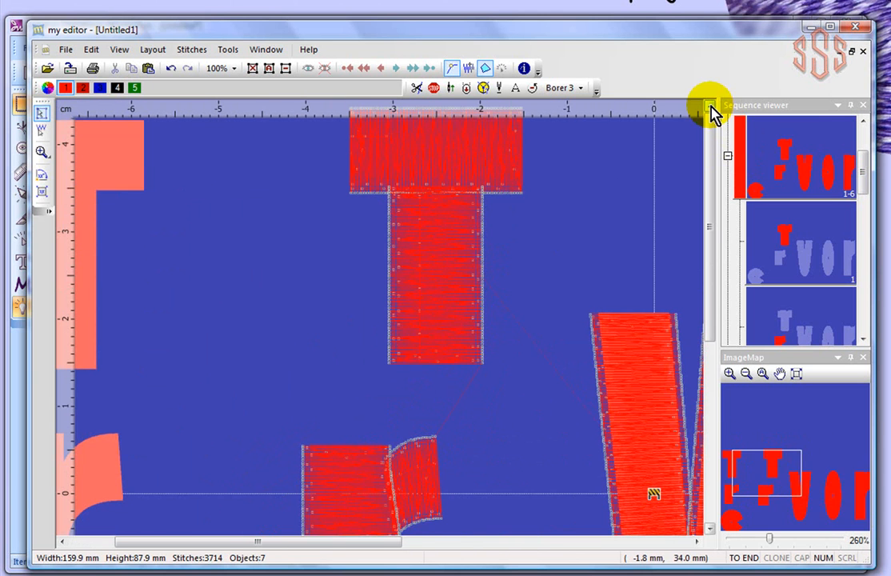
pyautogui.click(485, 371)
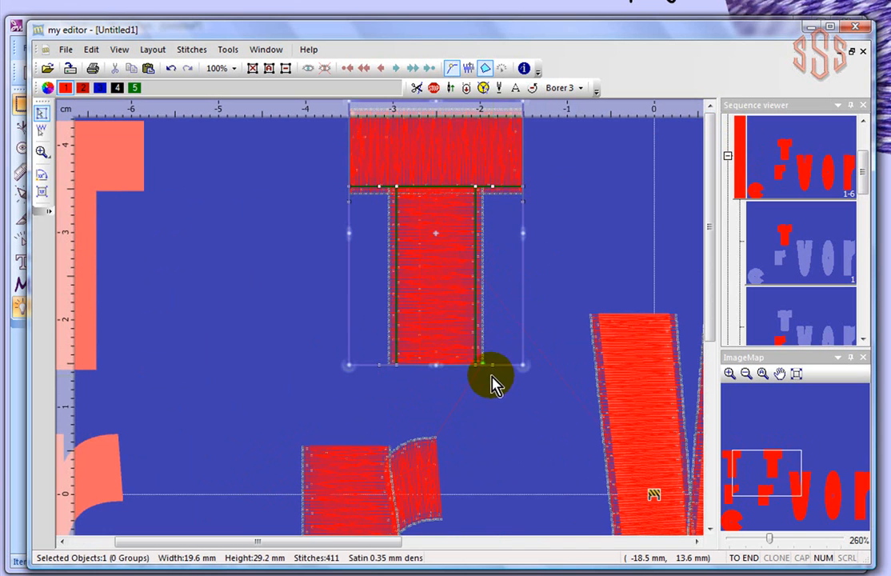
pyautogui.click(41, 130)
pyautogui.scroll(3, 507, 371)
pyautogui.scroll(2, 507, 371)
pyautogui.click(443, 362)
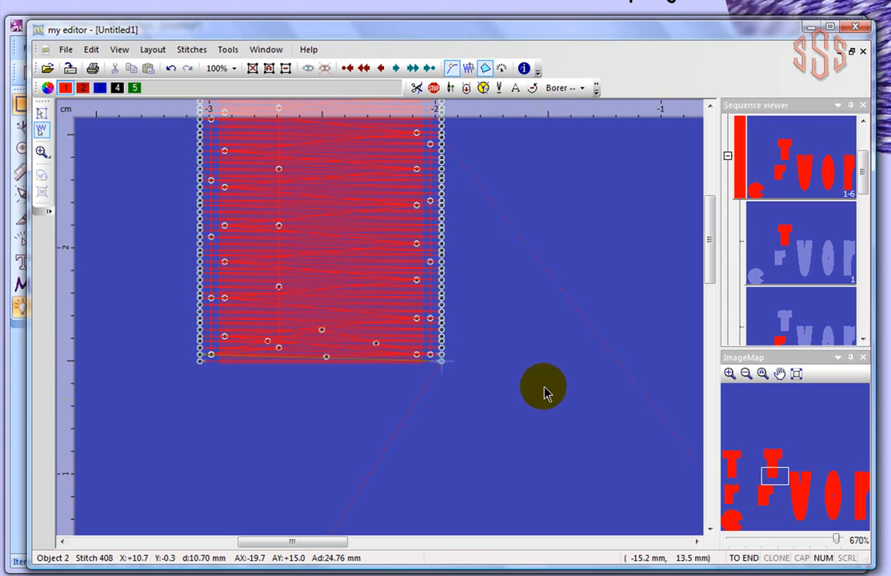
pyautogui.click(417, 88)
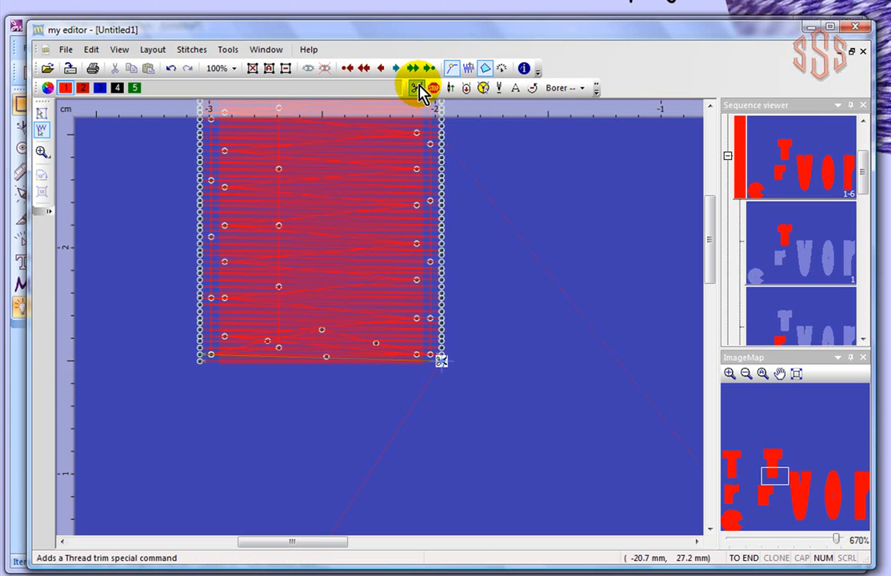
# Step: Examine the trim command by selecting a stitch on the V and the T's last stitch again, and view the whole design
pyautogui.click(611, 277)
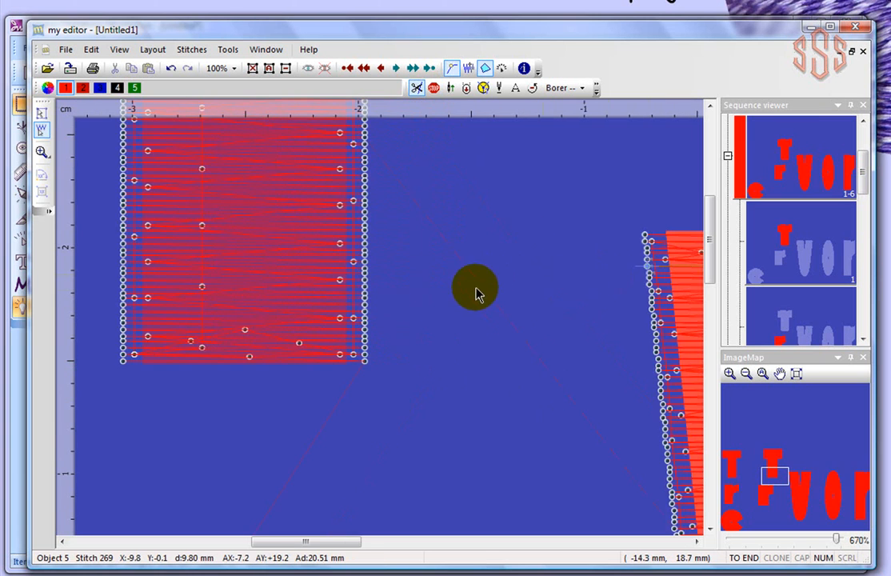
pyautogui.click(363, 362)
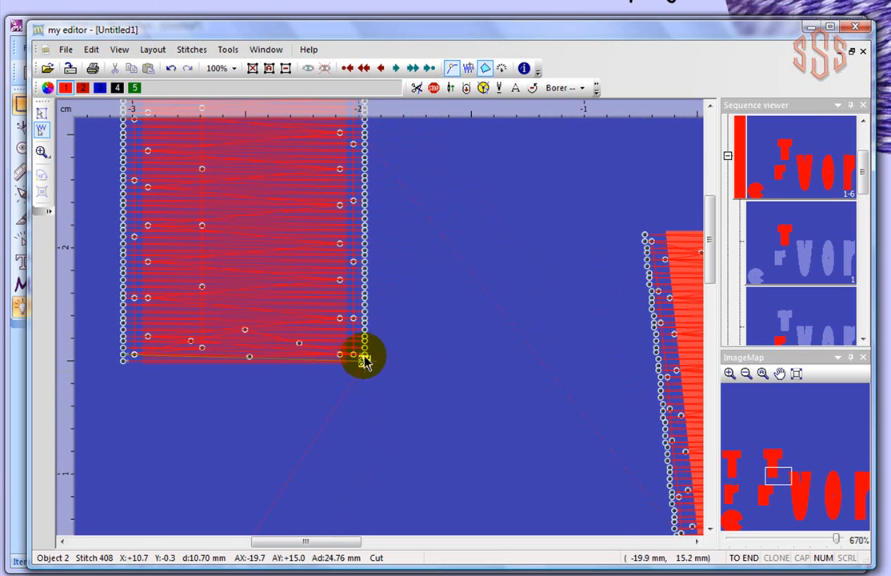
pyautogui.scroll(-2, 497, 336)
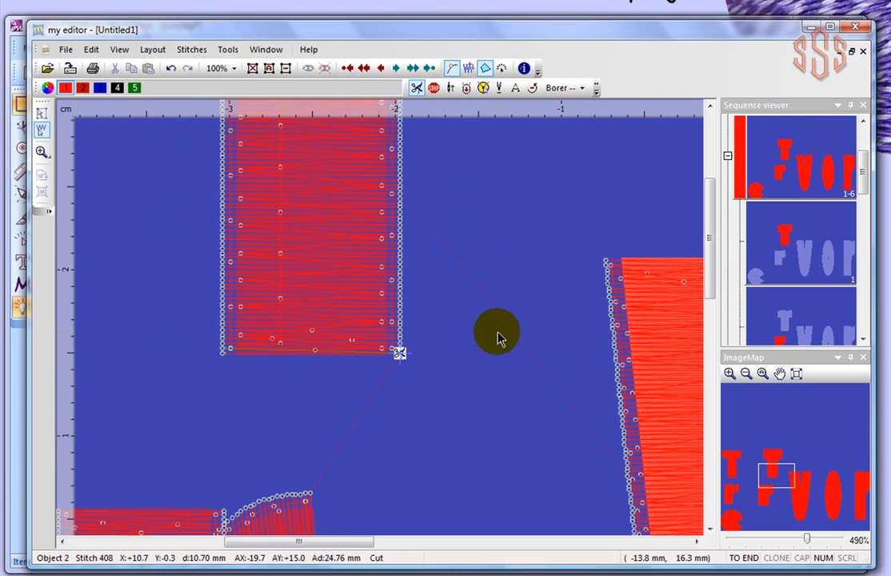
pyautogui.scroll(-2, 491, 346)
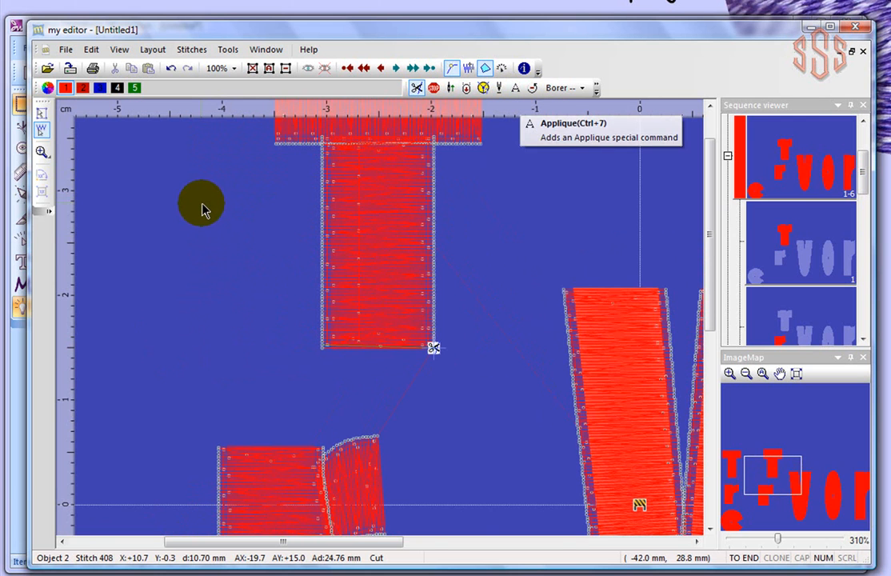
pyautogui.scroll(-2, 203, 206)
pyautogui.scroll(-4, 204, 209)
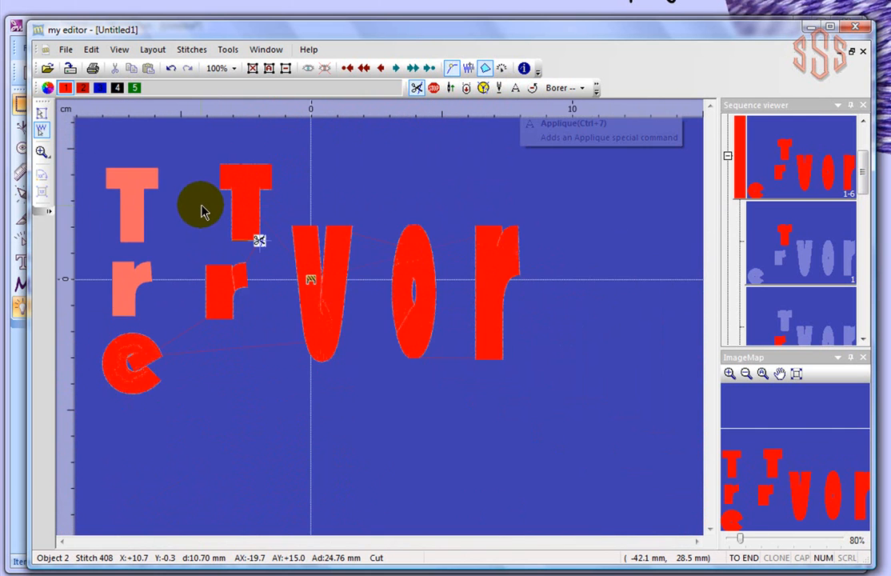
# Step: Leave the stitch editor and switch back to Creative DRAWings Monogram with the original lettering design
pyautogui.doubleClick(17, 32)
pyautogui.click(17, 30)
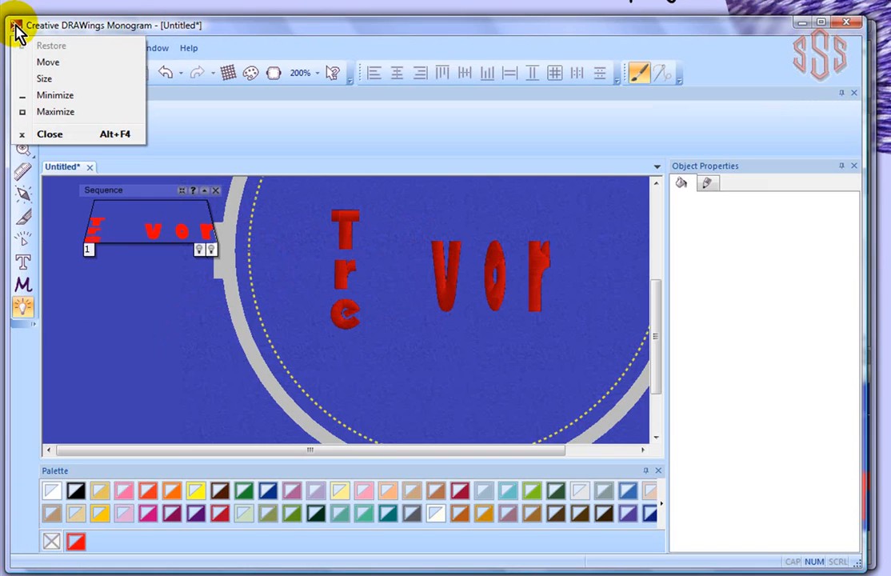
pyautogui.click(156, 29)
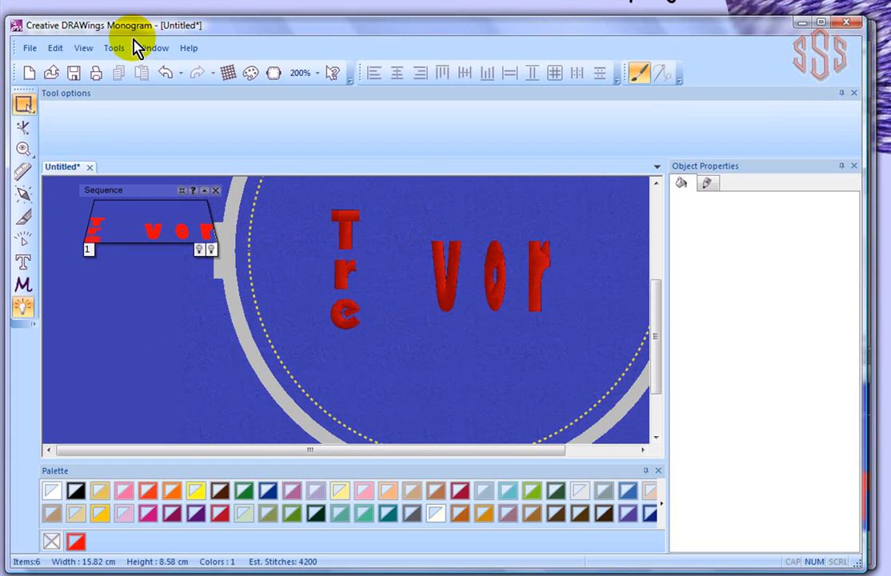
# Step: Create a new graphic design on pink Embroidery Normal fabric, keeping the current hoop
pyautogui.doubleClick(338, 228)
pyautogui.click(413, 178)
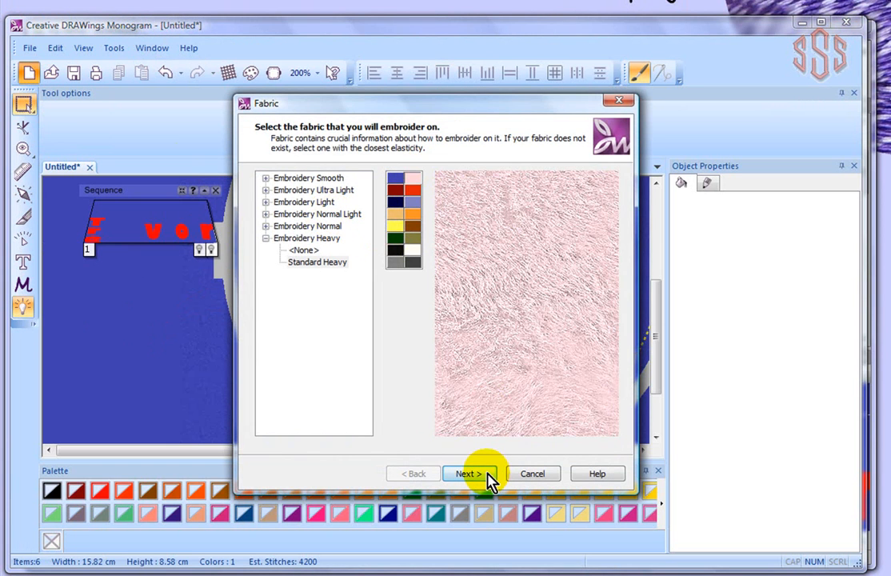
pyautogui.click(320, 226)
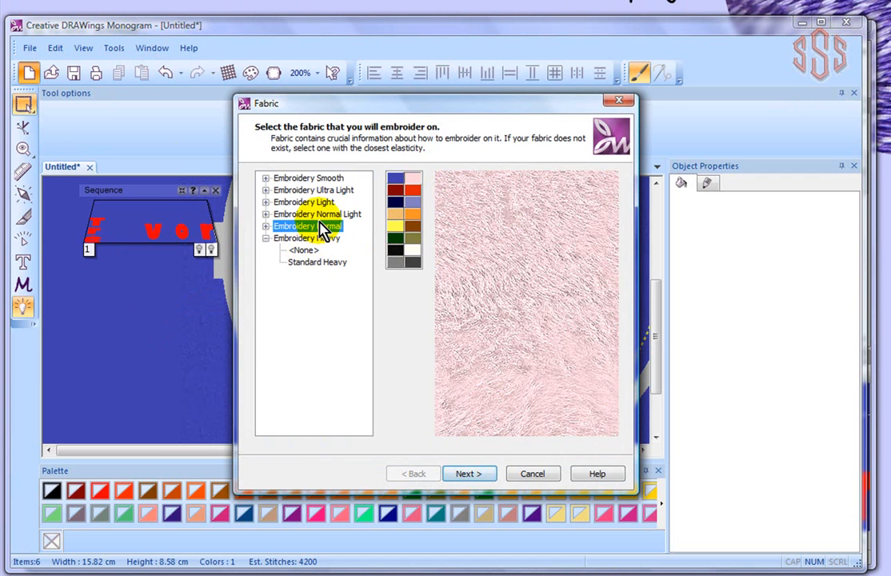
pyautogui.click(483, 477)
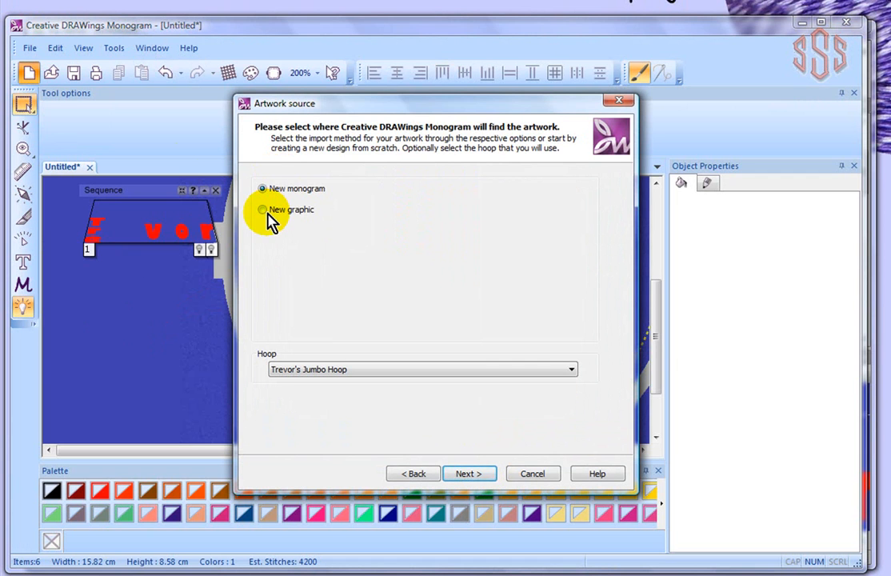
pyautogui.click(263, 210)
pyautogui.click(475, 476)
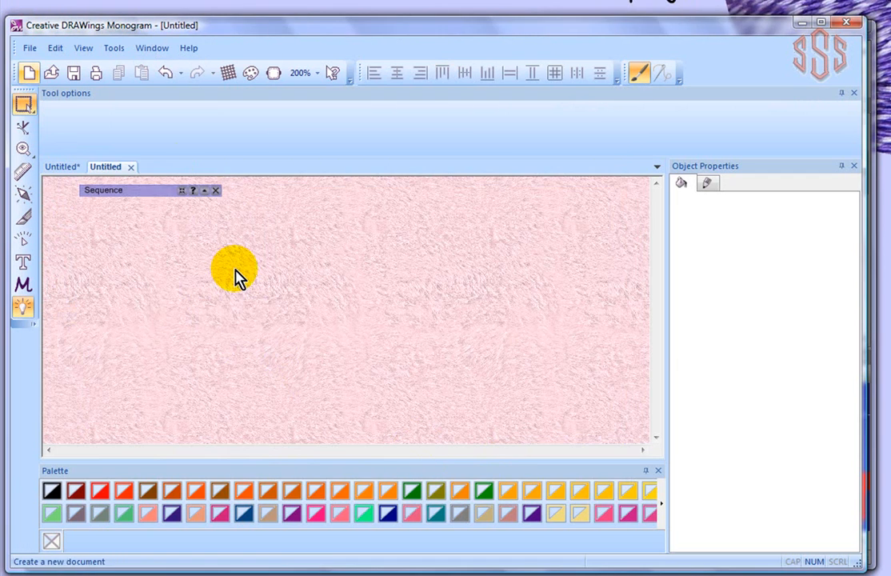
# Step: Add a six-letter first name as text in Bauhaus Hv BT at size 30 and select it as an object
pyautogui.click(24, 267)
pyautogui.click(319, 301)
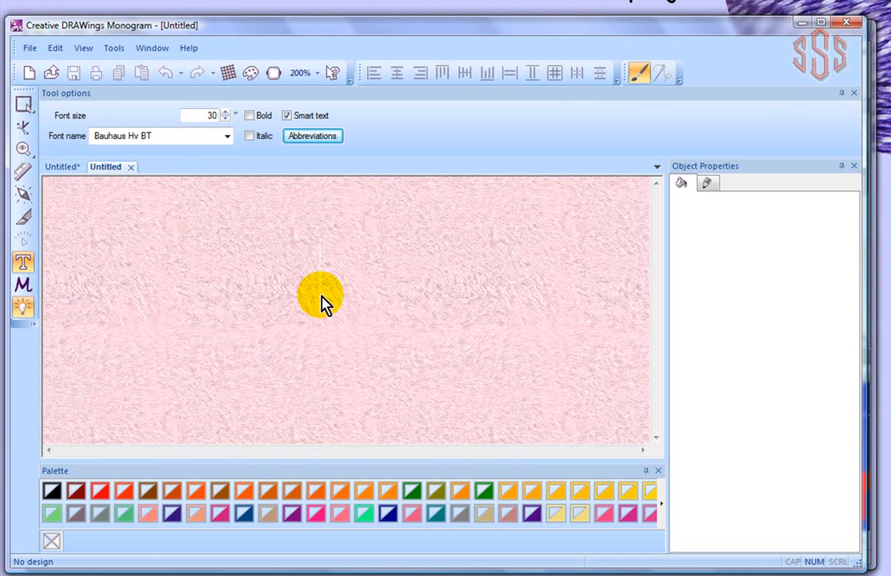
pyautogui.write('Tre')
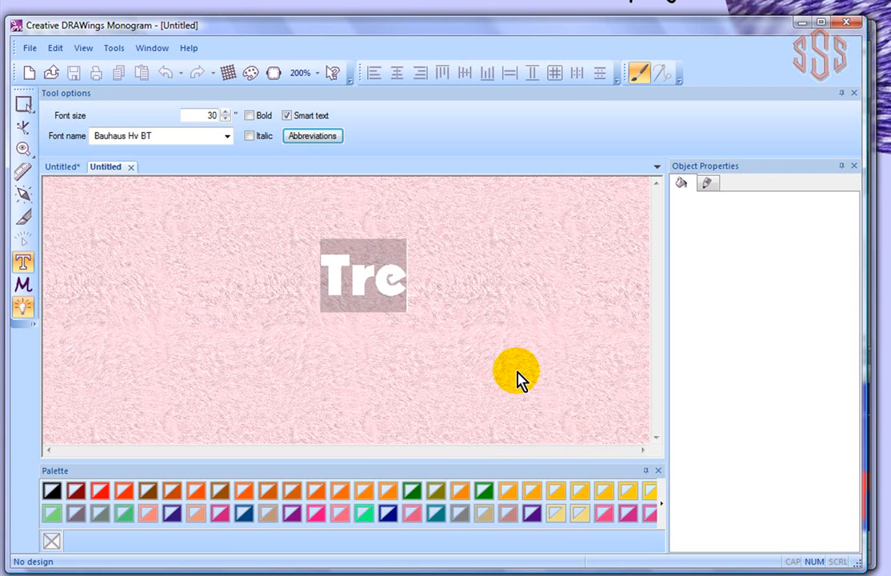
pyautogui.write('vor')
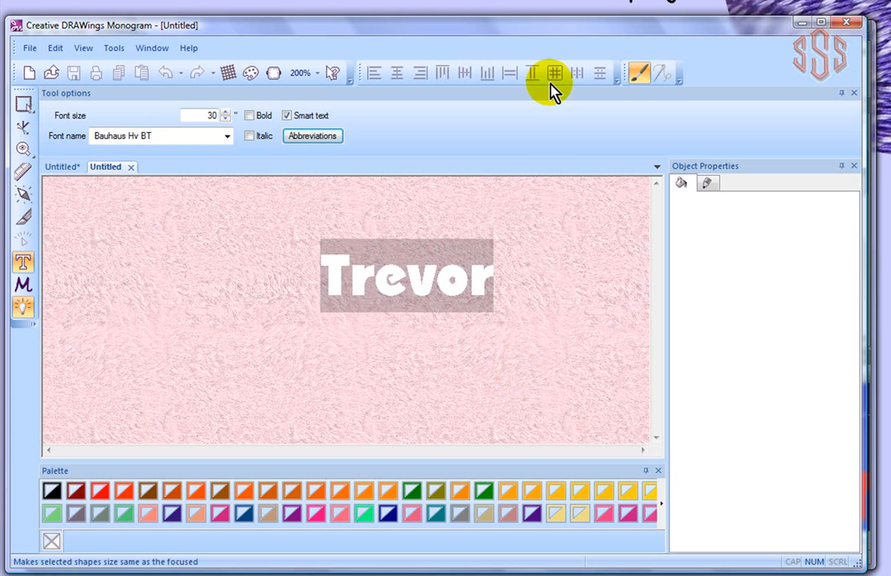
pyautogui.click(24, 104)
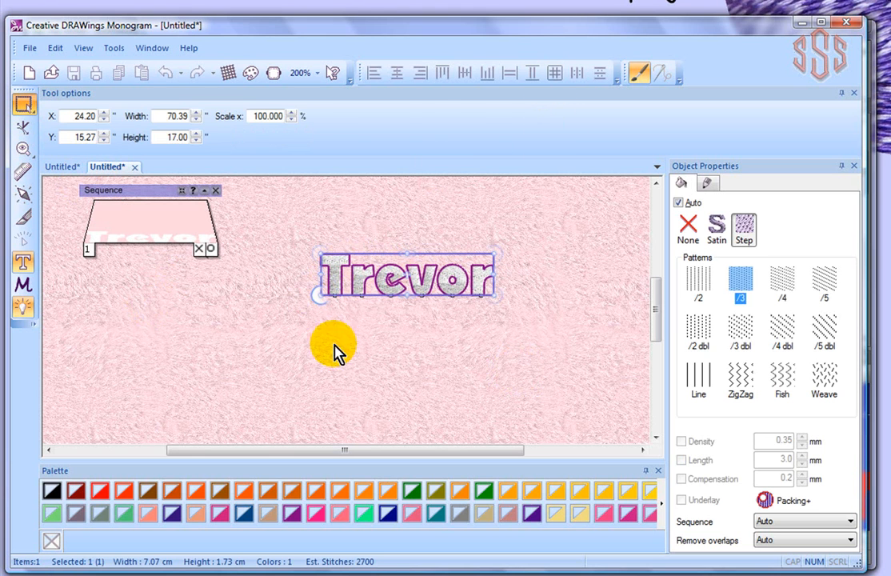
# Step: Export the new lettering design to the stitch editor and view it there as a whole
pyautogui.click(29, 49)
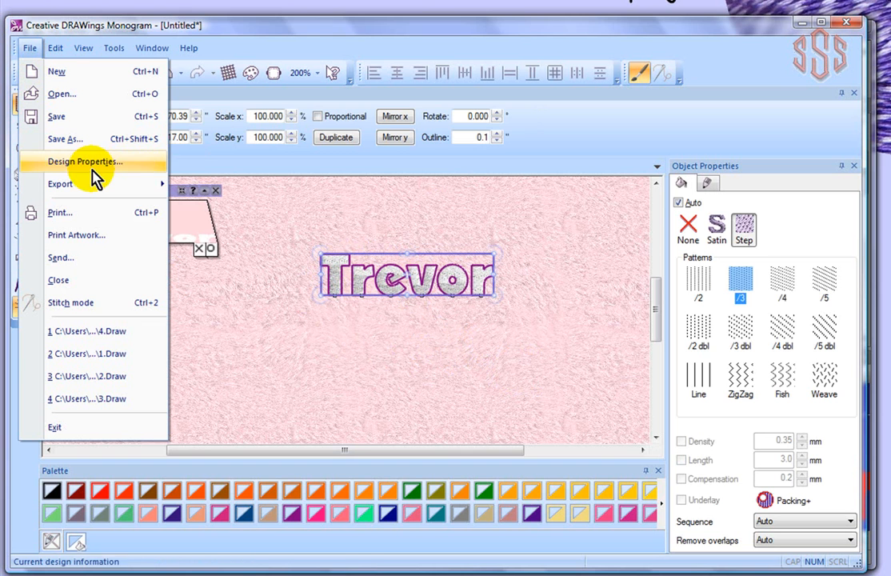
pyautogui.moveTo(84, 188)
pyautogui.click(219, 186)
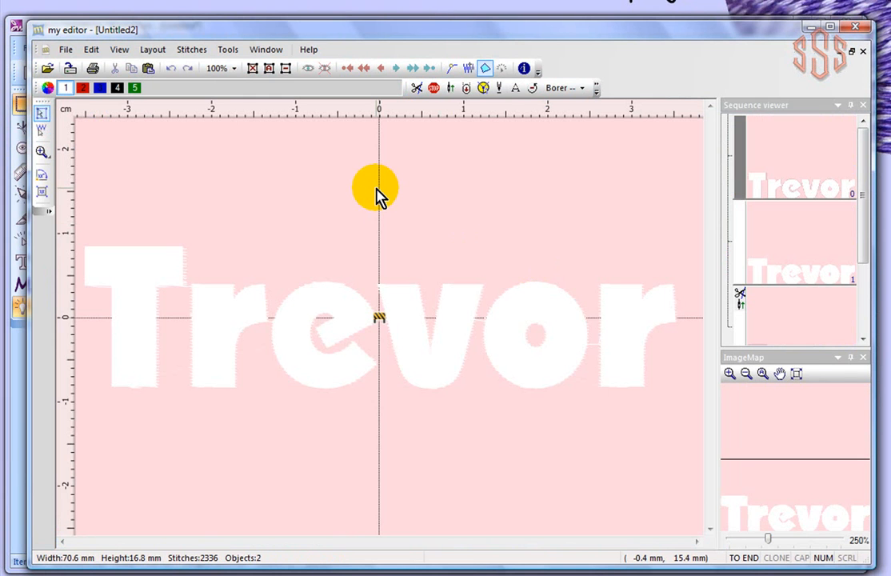
pyautogui.scroll(-3, 249, 186)
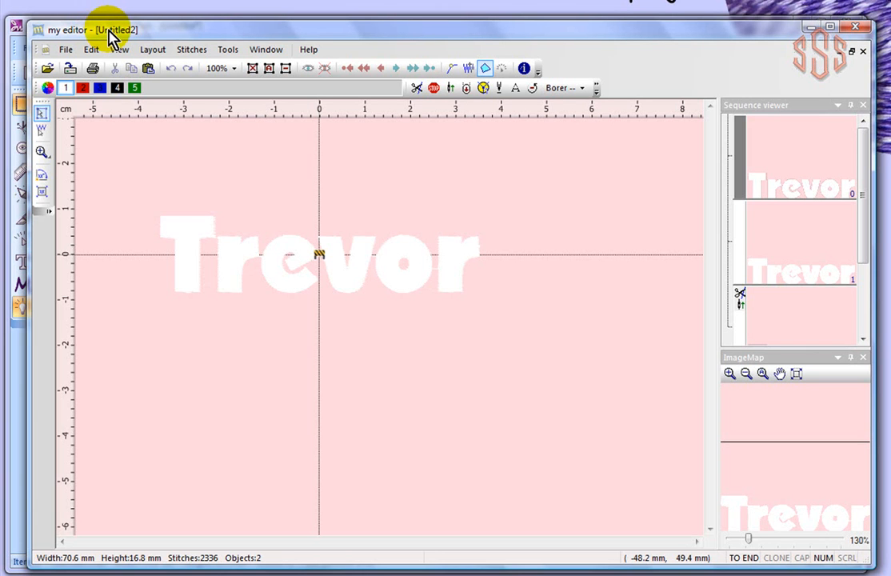
# Step: Start opening a design file and look through the supported embroidery file formats, keeping All embroidery files as the type
pyautogui.click(66, 50)
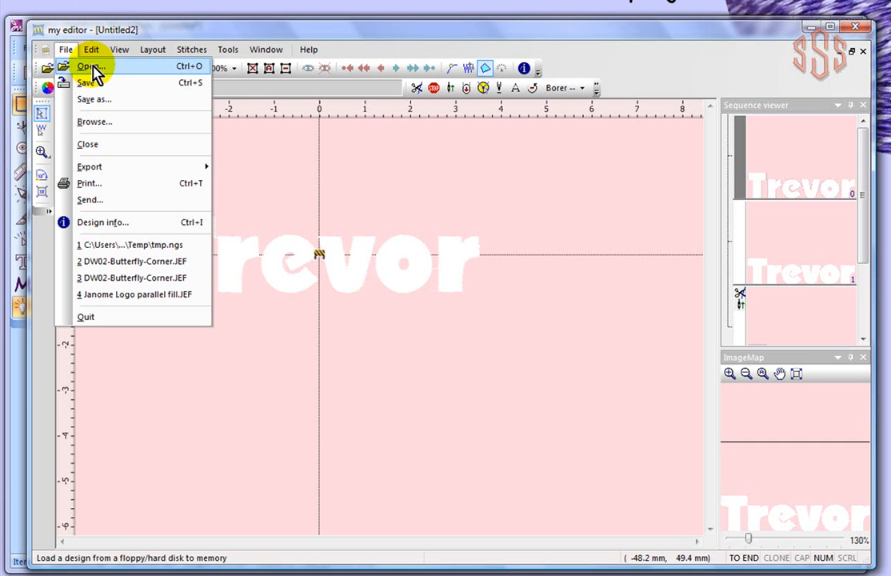
pyautogui.click(118, 67)
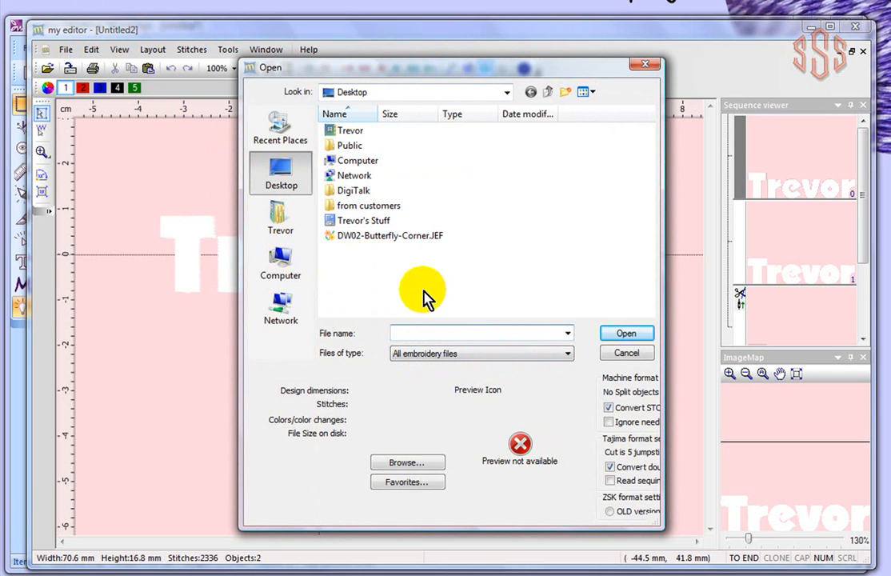
pyautogui.click(569, 360)
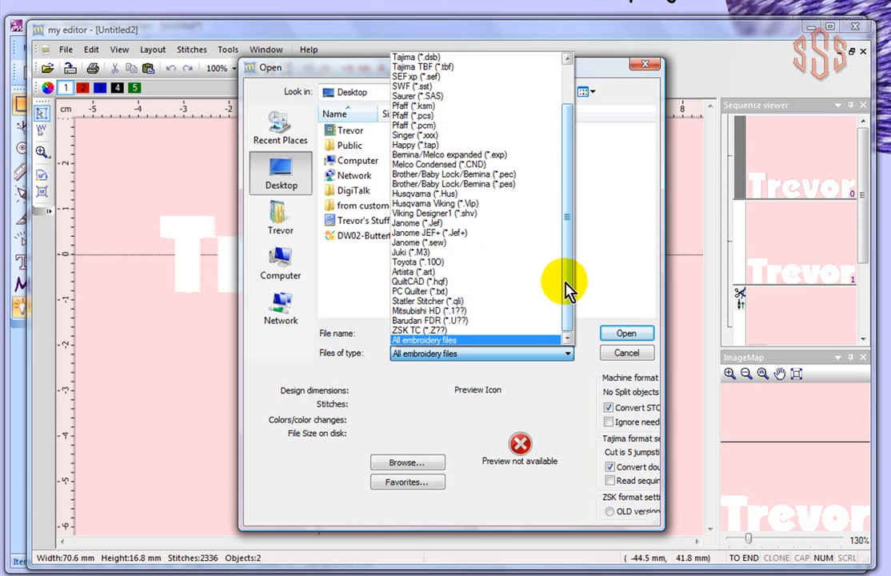
pyautogui.scroll(2, 568, 280)
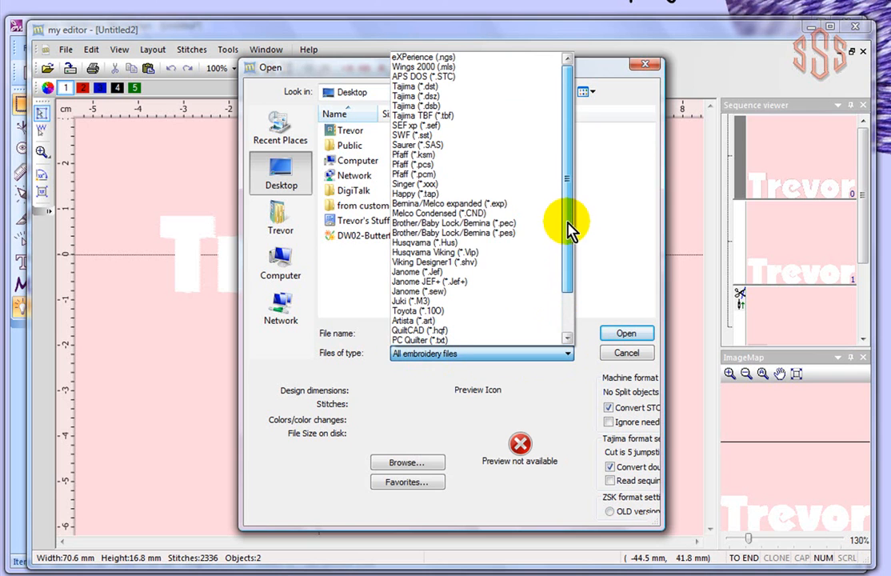
pyautogui.moveTo(567, 238); pyautogui.dragTo(565, 286)
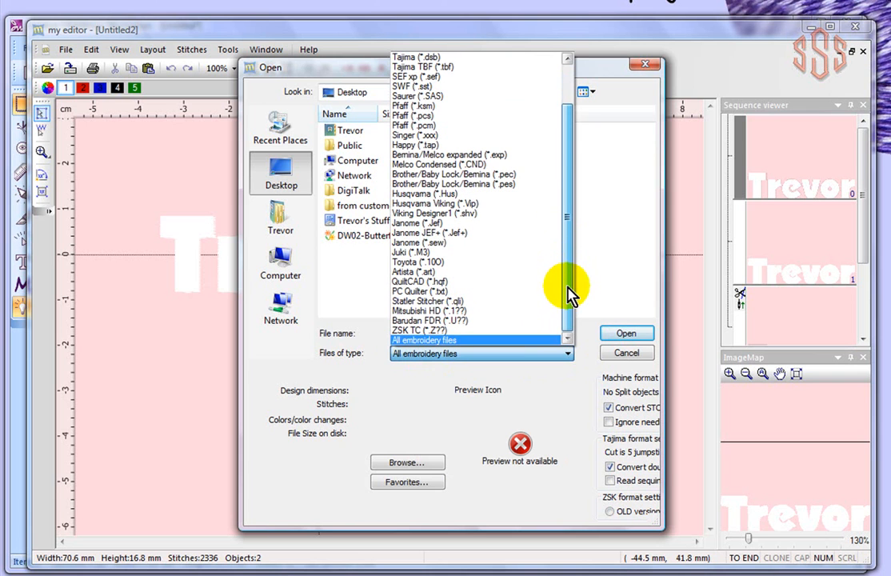
pyautogui.moveTo(570, 216); pyautogui.dragTo(567, 169)
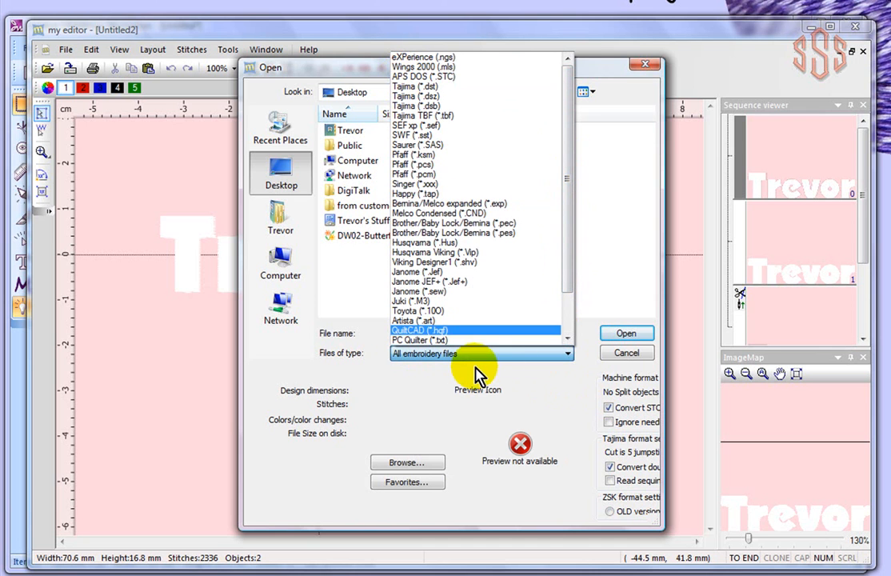
pyautogui.click(422, 362)
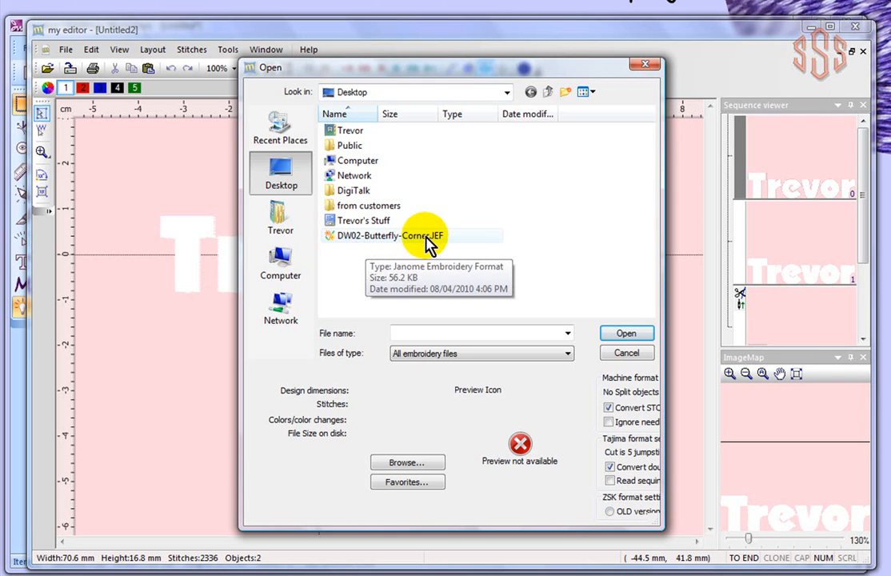
# Step: Open the DW02-Butterfly-Corner.JEF design from the Desktop and view the whole design
pyautogui.click(357, 238)
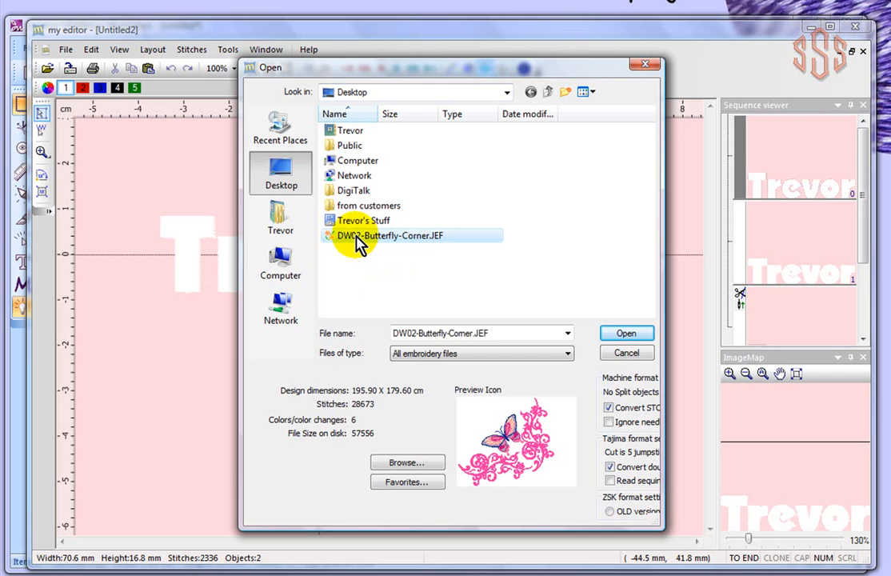
pyautogui.click(626, 334)
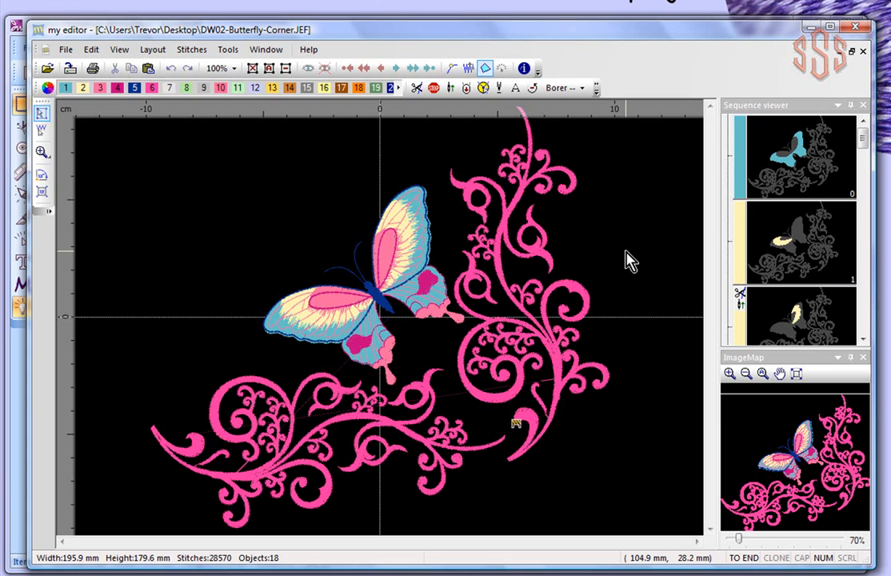
pyautogui.scroll(-2, 628, 262)
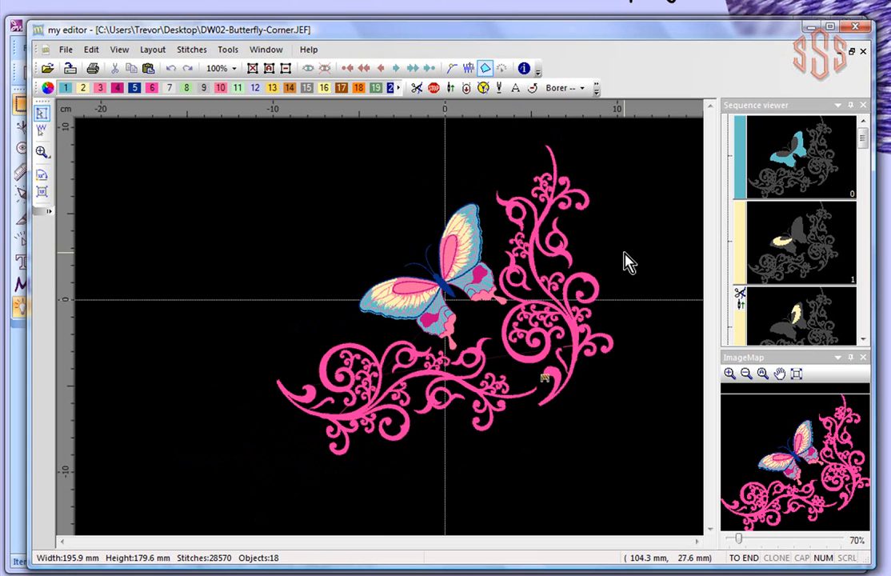
# Step: Examine the butterfly design's stitching sequence object by object, from the first wing colour to the pink scrollwork
pyautogui.click(754, 148)
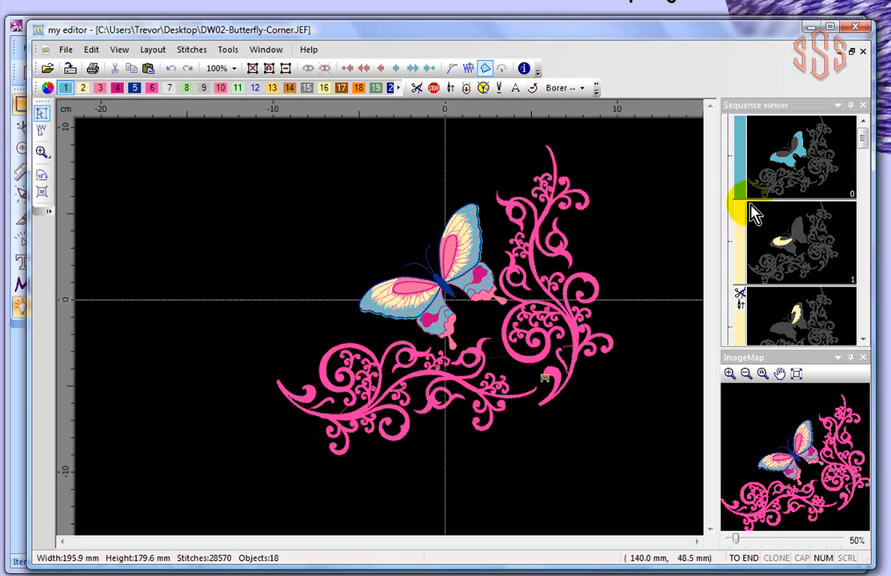
pyautogui.click(862, 338)
pyautogui.click(862, 338)
pyautogui.click(862, 338)
pyautogui.click(862, 338)
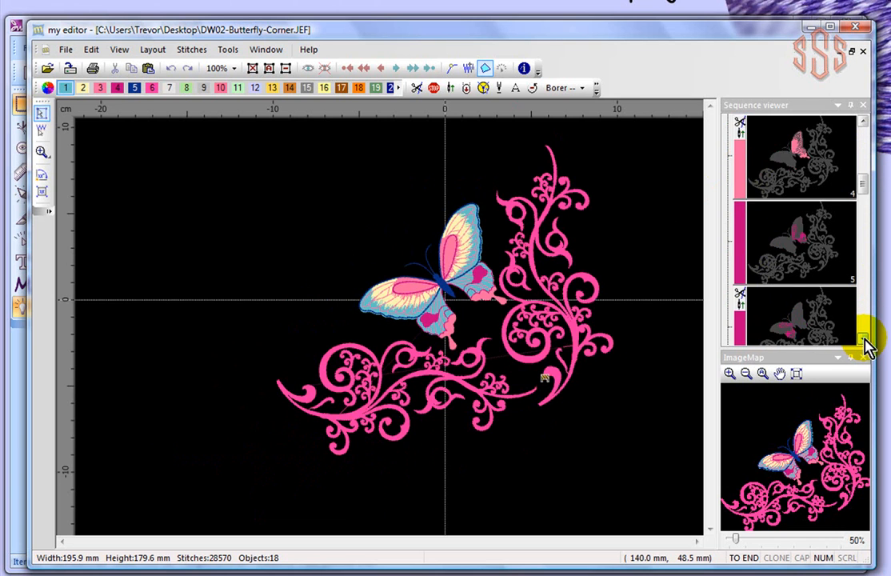
pyautogui.click(862, 339)
pyautogui.click(862, 338)
pyautogui.click(862, 338)
pyautogui.click(862, 338)
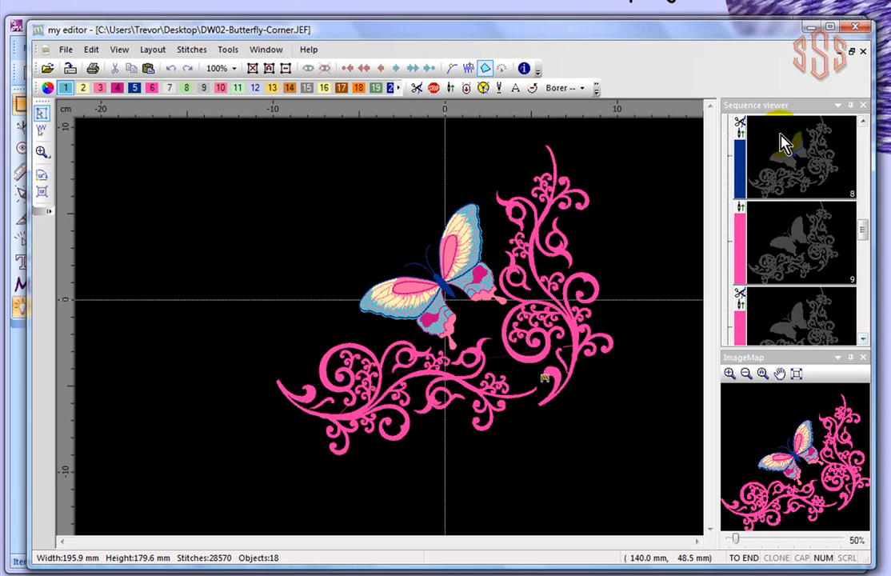
pyautogui.click(863, 340)
pyautogui.click(863, 340)
pyautogui.click(863, 340)
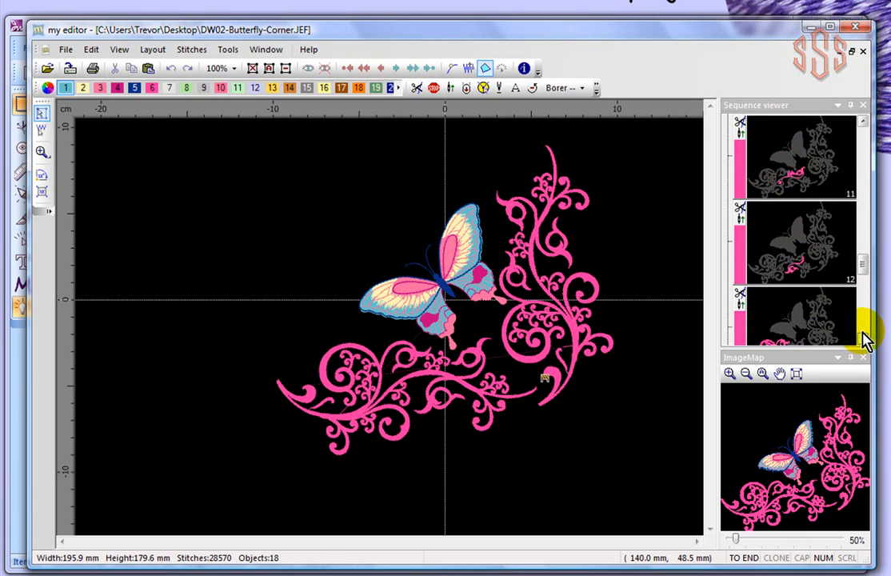
# Step: Inspect sequence objects 12 and 11 and the large pink scroll below the butterfly by selecting each, and return to the sequence's start
pyautogui.click(796, 272)
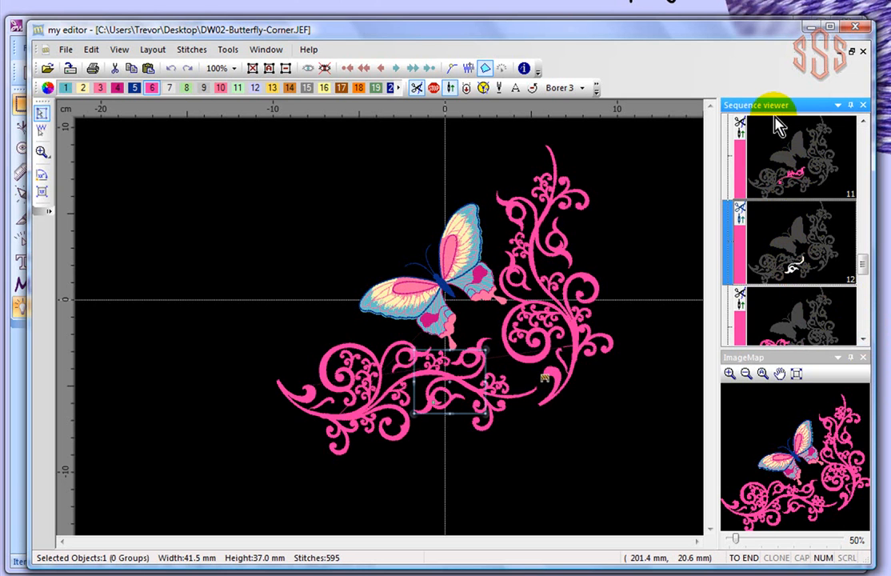
pyautogui.click(804, 186)
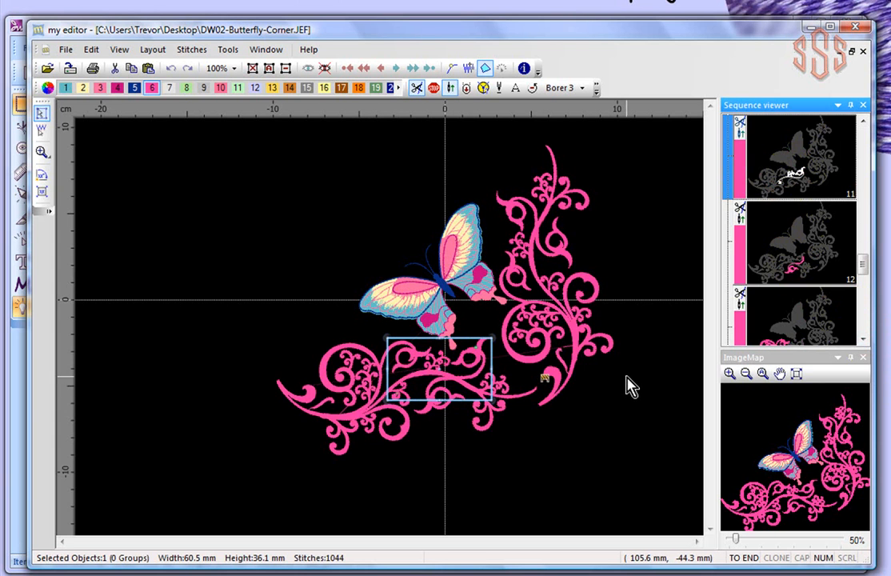
pyautogui.click(324, 380)
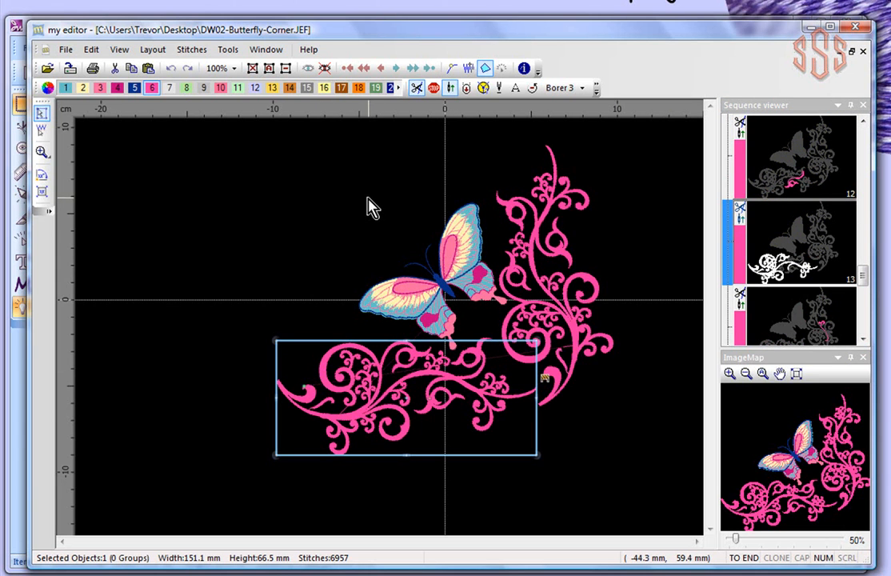
pyautogui.moveTo(862, 272); pyautogui.dragTo(862, 140)
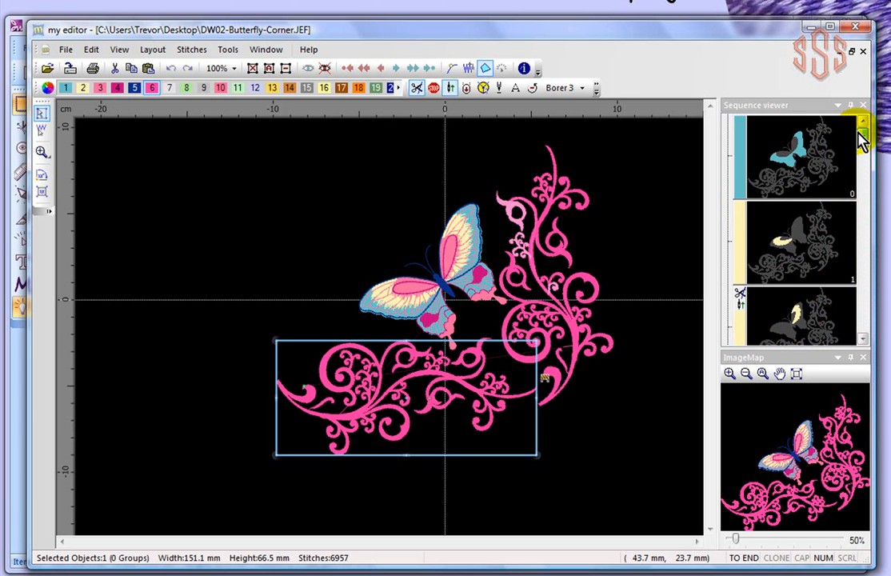
# Step: Open the color manager and widen the Name column of the needle list to read the full thread names
pyautogui.click(48, 89)
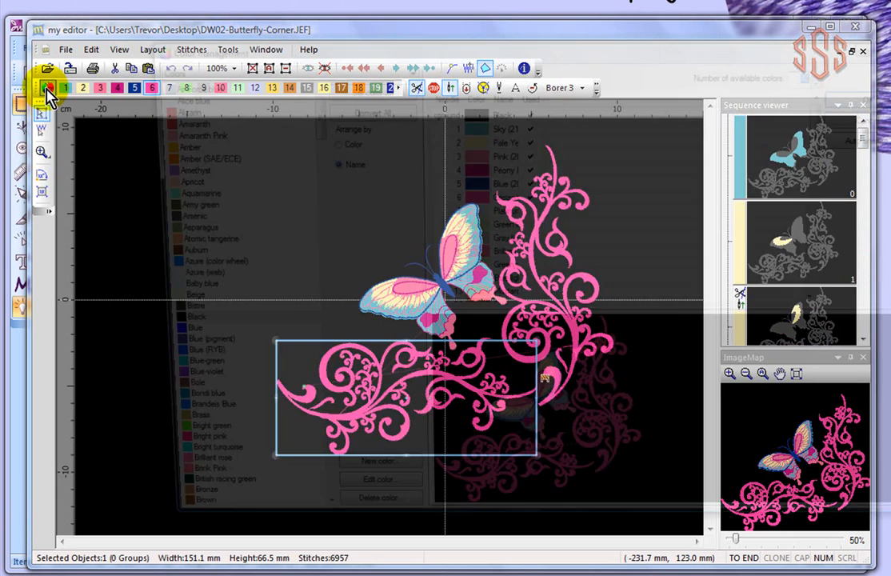
pyautogui.moveTo(374, 60); pyautogui.dragTo(295, 28)
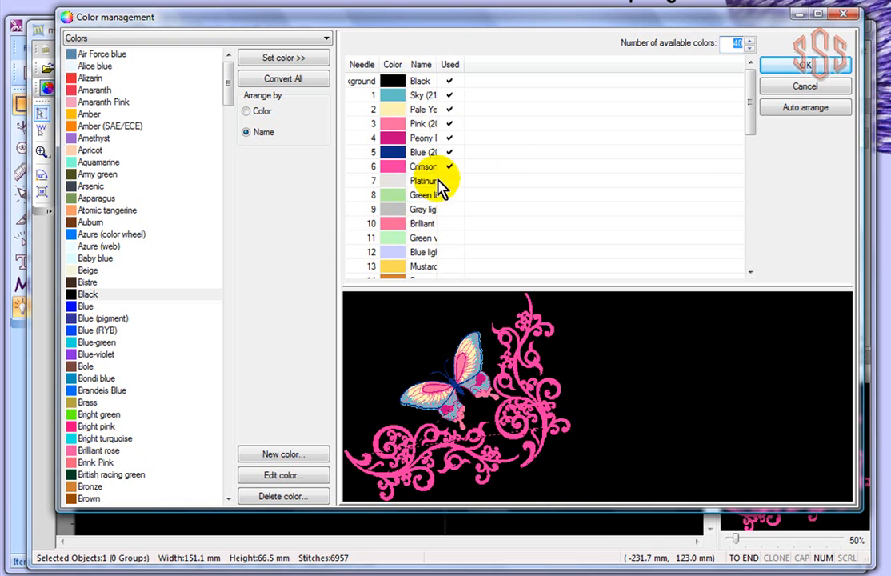
pyautogui.moveTo(436, 65); pyautogui.dragTo(511, 70)
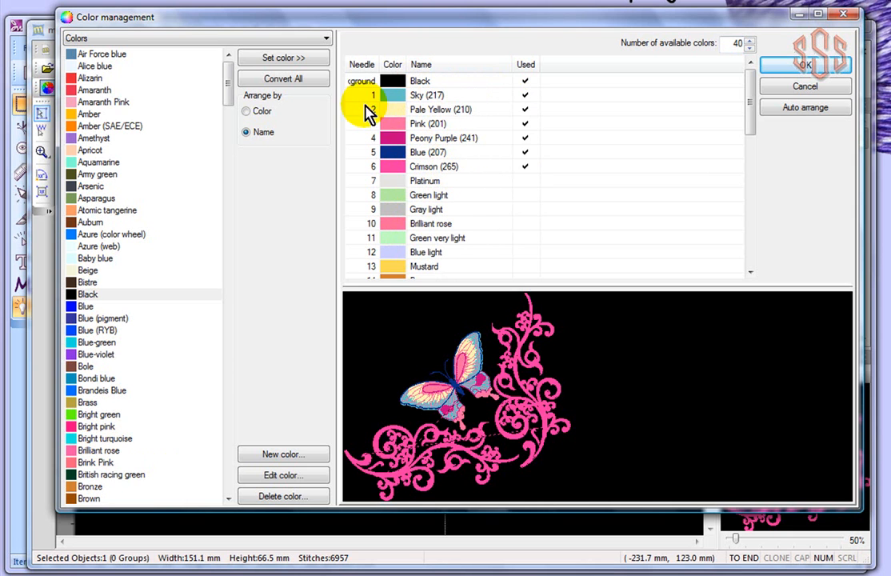
# Step: Convert all of the butterfly design's thread colors to the Madeira Classic chart, accept the change and deselect the scroll object
pyautogui.click(328, 39)
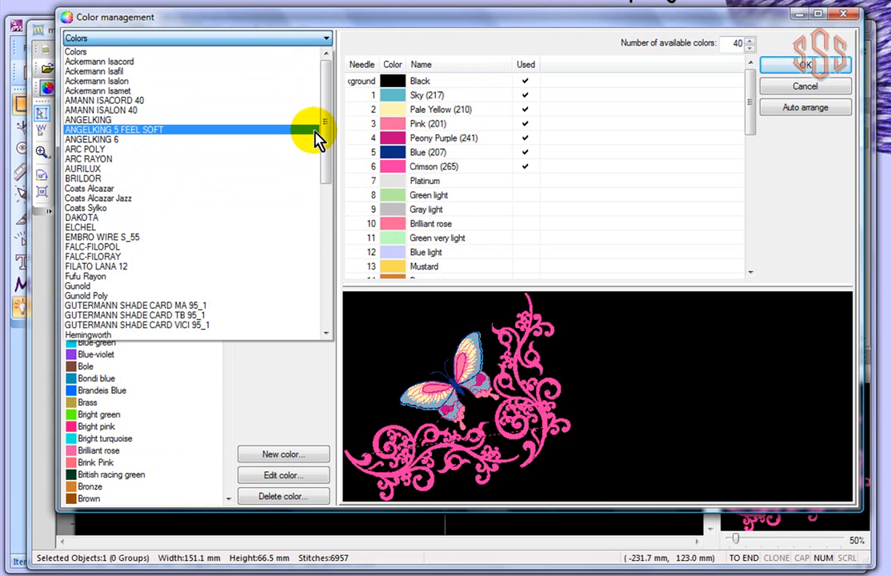
pyautogui.moveTo(327, 122); pyautogui.dragTo(328, 176)
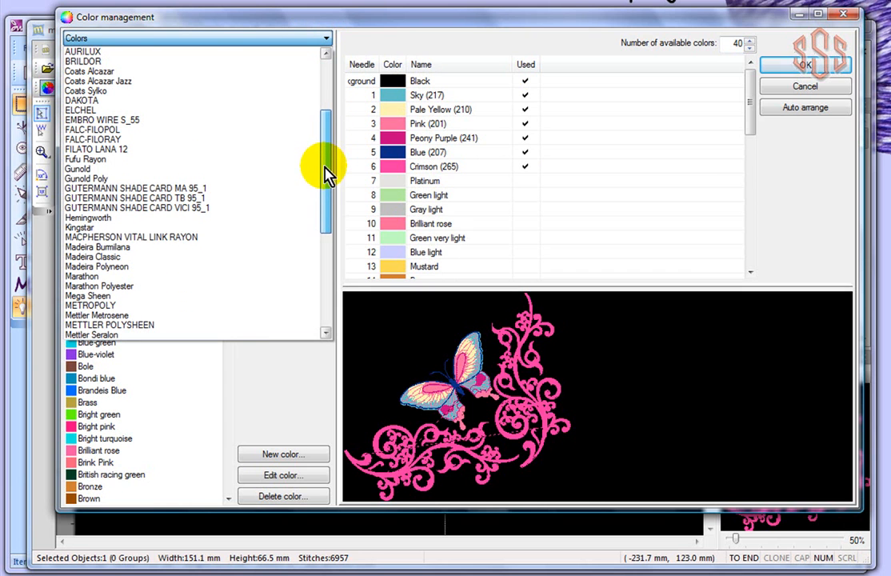
pyautogui.click(99, 258)
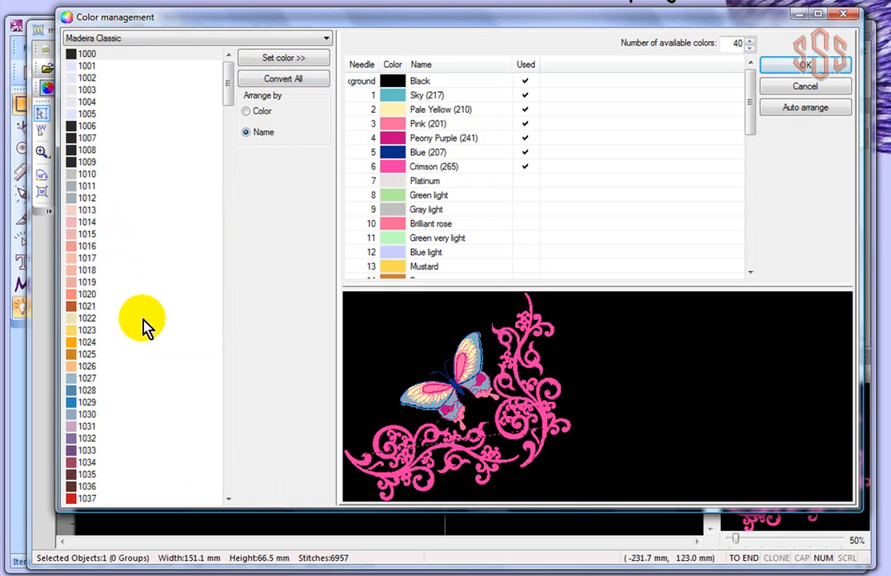
pyautogui.click(284, 80)
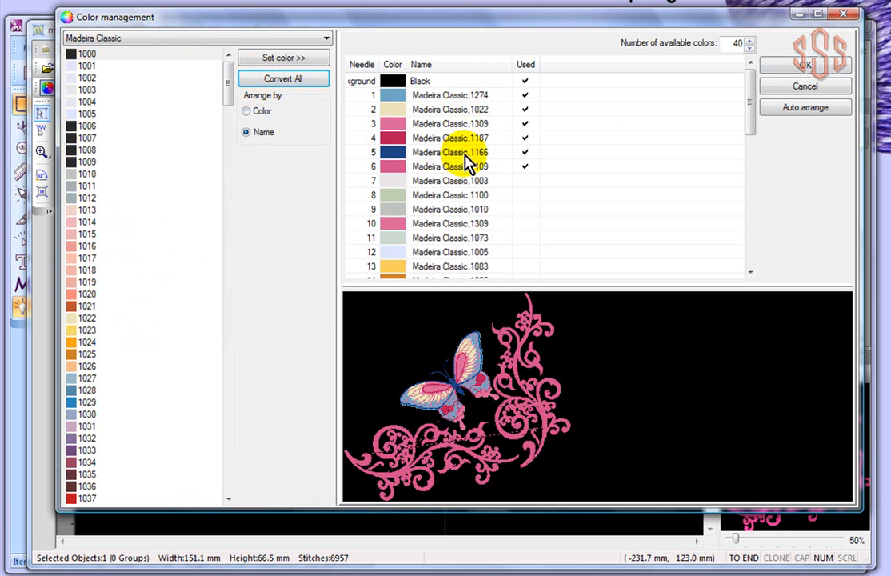
pyautogui.click(808, 66)
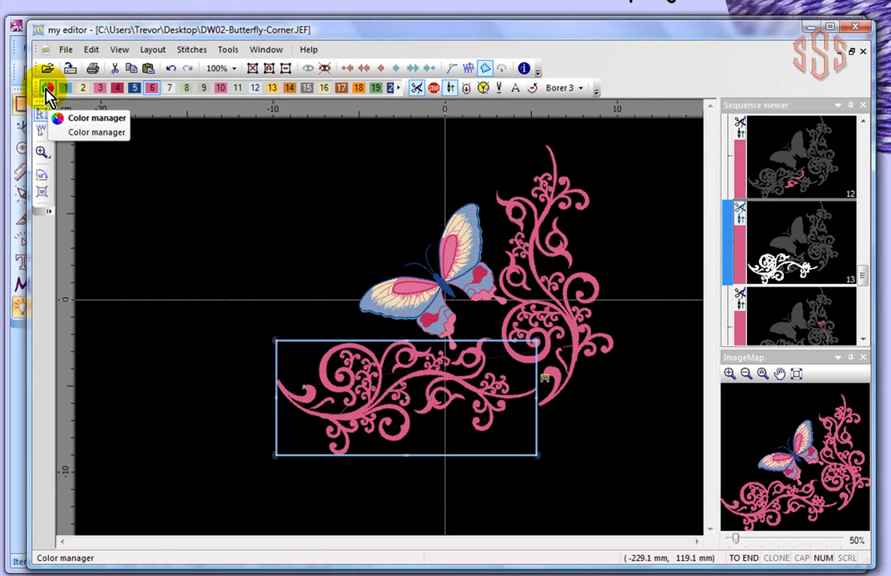
pyautogui.click(154, 214)
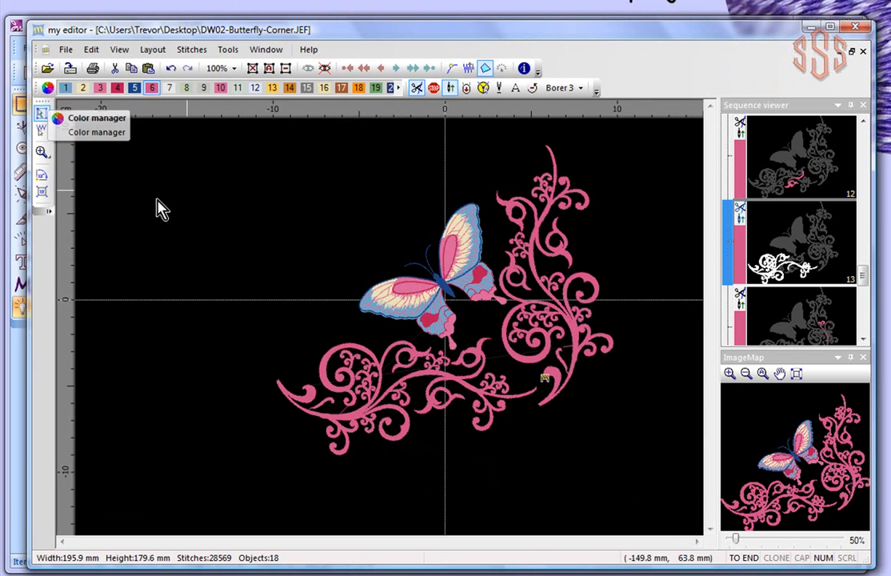
# Step: Apply AutoDensity to the butterfly design's stitches and clear the selection
pyautogui.click(192, 50)
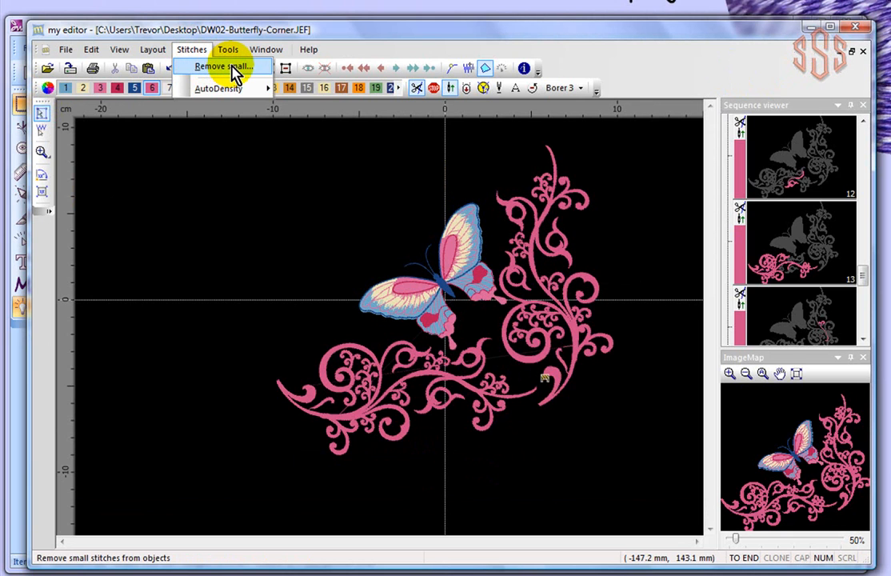
pyautogui.moveTo(216, 94)
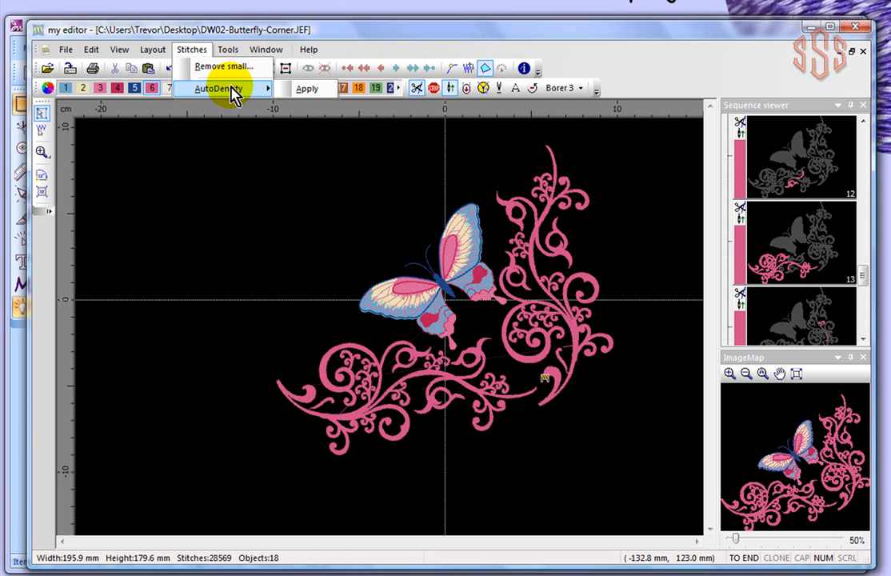
pyautogui.click(307, 90)
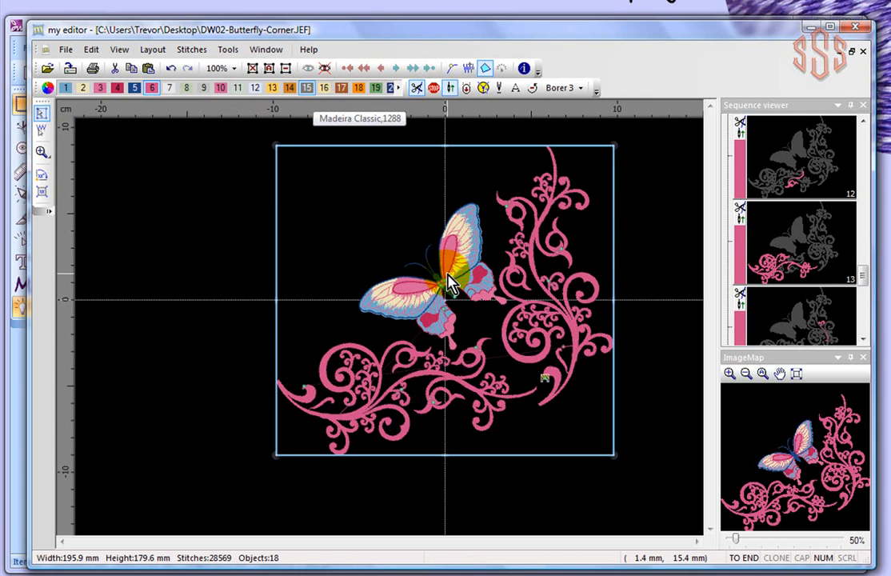
pyautogui.click(244, 354)
pyautogui.click(326, 381)
pyautogui.click(229, 364)
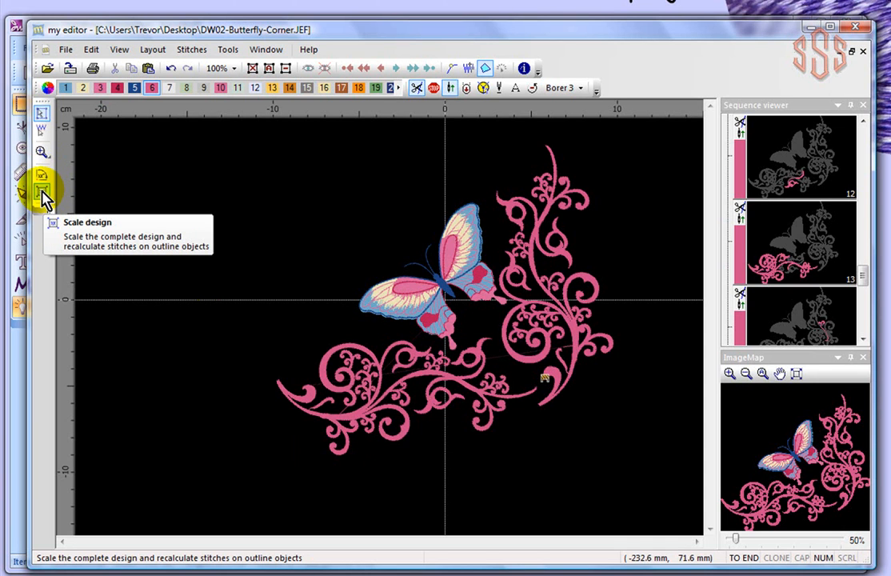
# Step: Scale the complete butterfly design to 90% on both axes, keeping its proportions
pyautogui.click(41, 194)
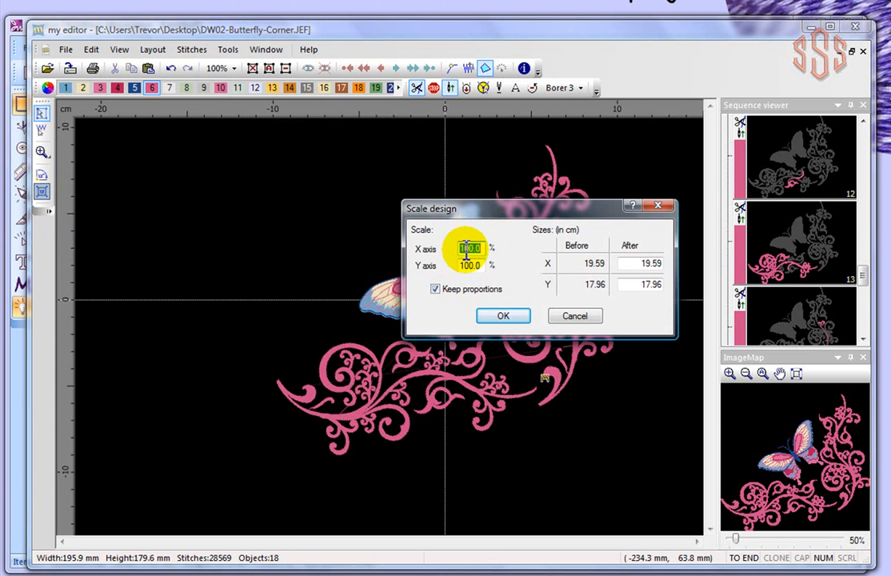
pyautogui.write('90')
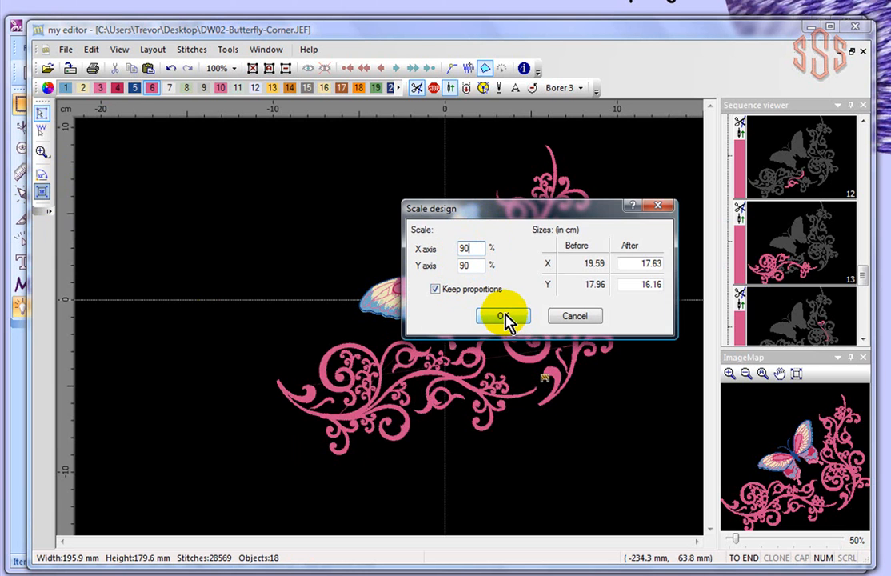
pyautogui.click(504, 317)
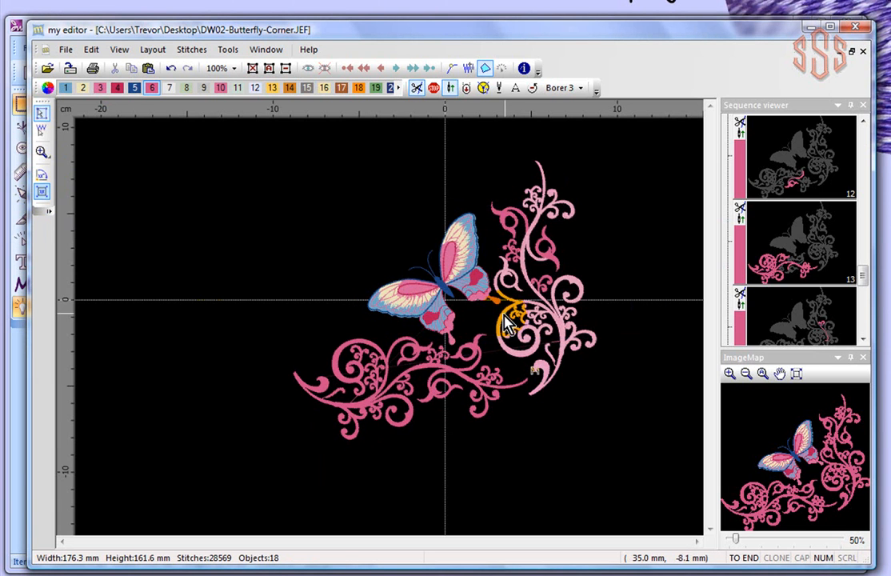
pyautogui.click(236, 238)
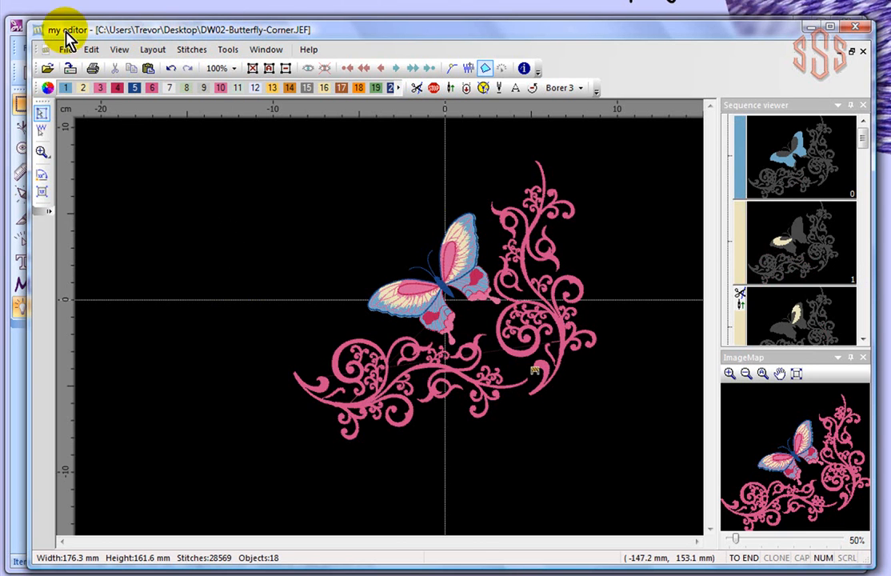
# Step: Switch to Creative DRAWings Monogram and delete the existing name lettering from the hoop
pyautogui.doubleClick(16, 32)
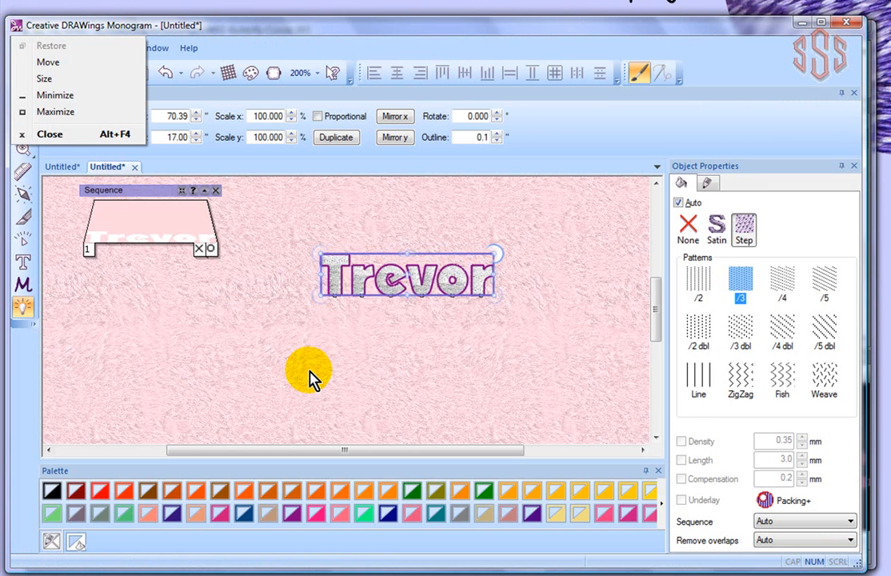
pyautogui.click(358, 288)
pyautogui.press('Delete')
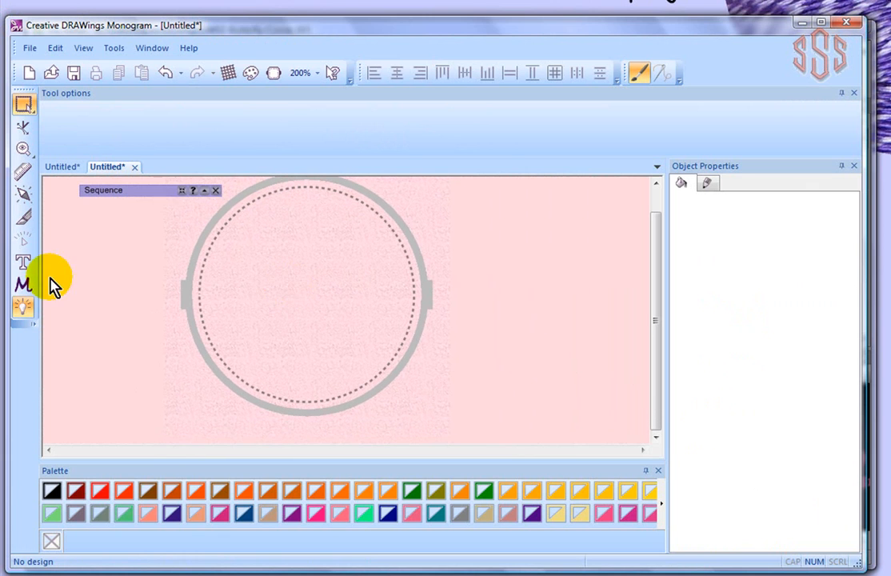
# Step: Add the text "Butterfly" in Bauhaus Hv BT at size 30, move it near the hoop's center and rotate it diagonally upward
pyautogui.click(22, 262)
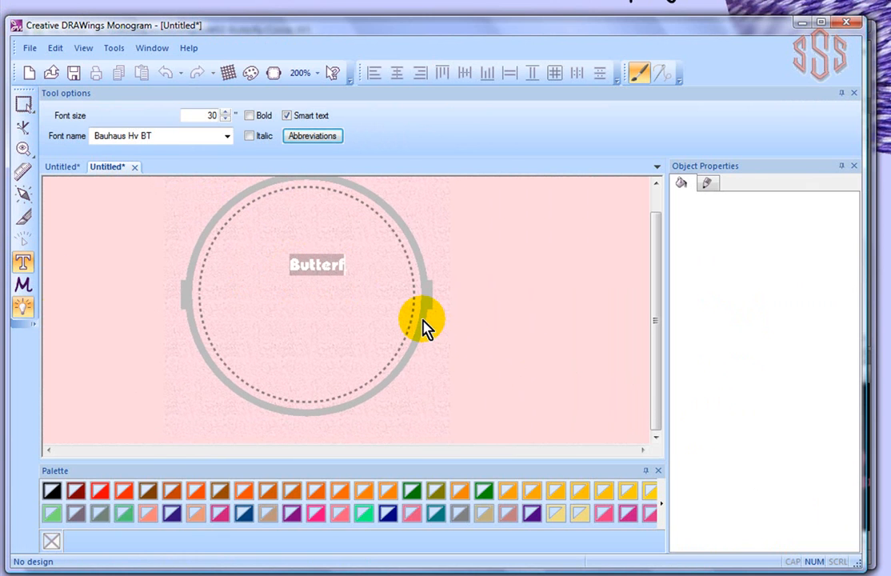
pyautogui.click(23, 104)
pyautogui.scroll(3, 310, 264)
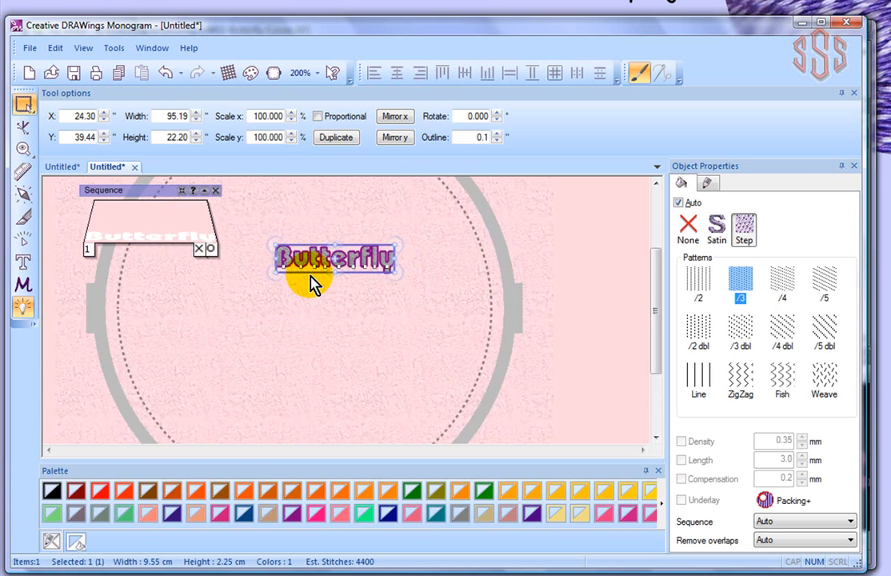
pyautogui.moveTo(308, 236); pyautogui.dragTo(257, 342)
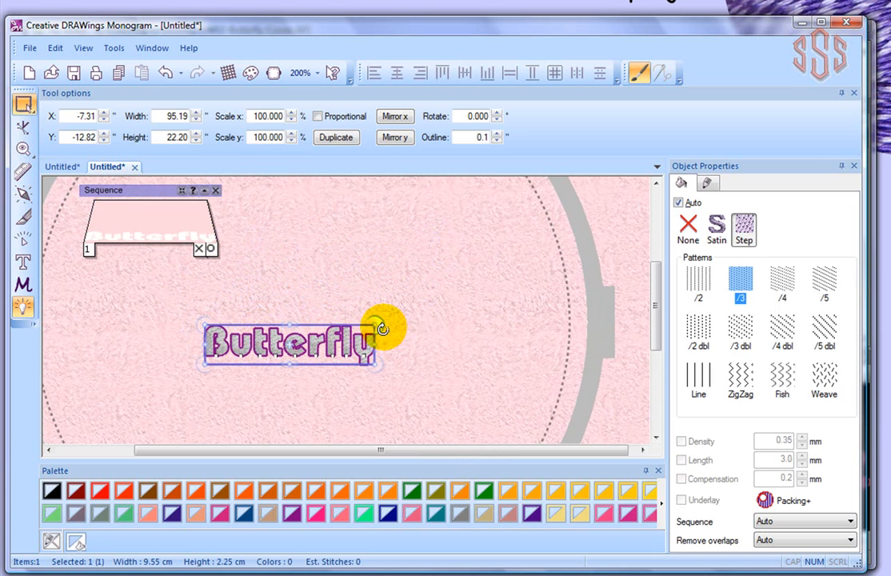
pyautogui.moveTo(383, 328); pyautogui.dragTo(364, 249)
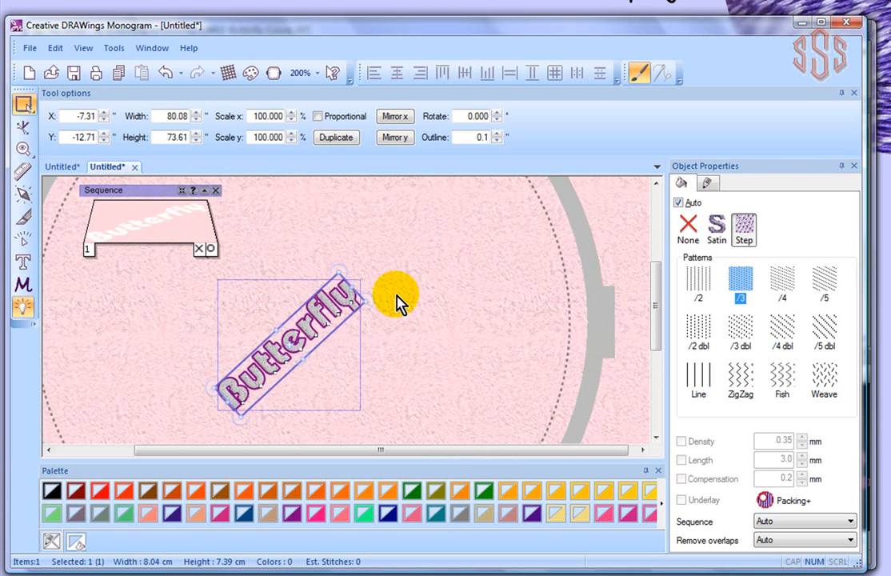
# Step: Export the rotated Butterfly lettering to the stitch editor and copy its lettering object there
pyautogui.click(29, 49)
pyautogui.moveTo(55, 180)
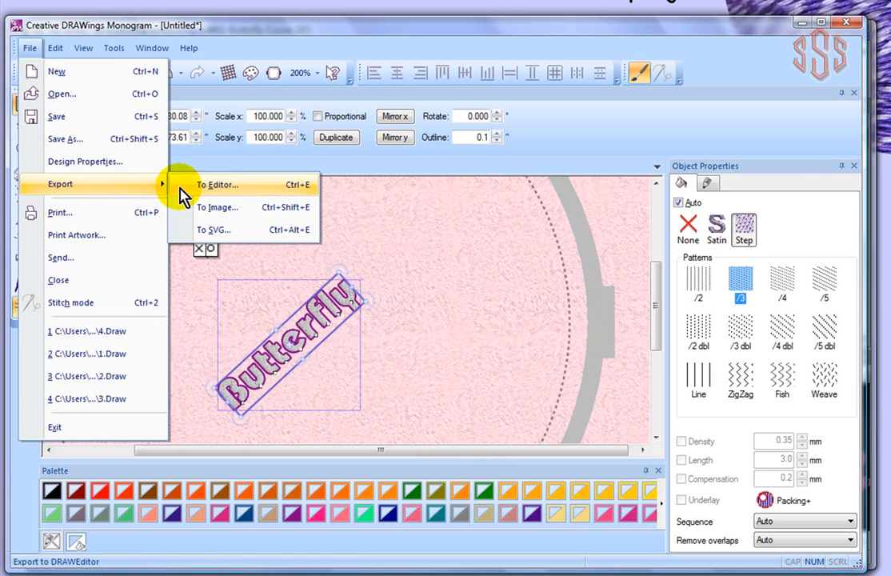
pyautogui.click(217, 188)
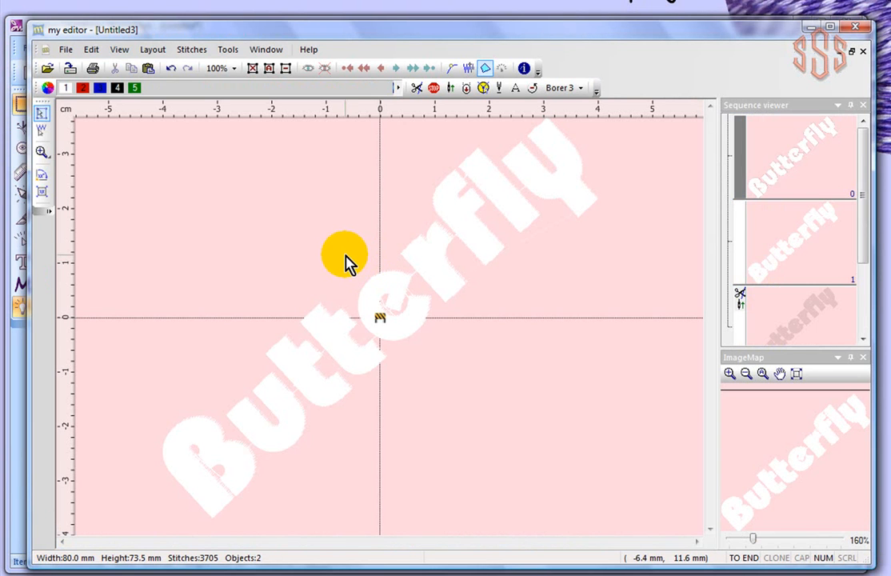
pyautogui.scroll(-3, 318, 258)
pyautogui.click(382, 261)
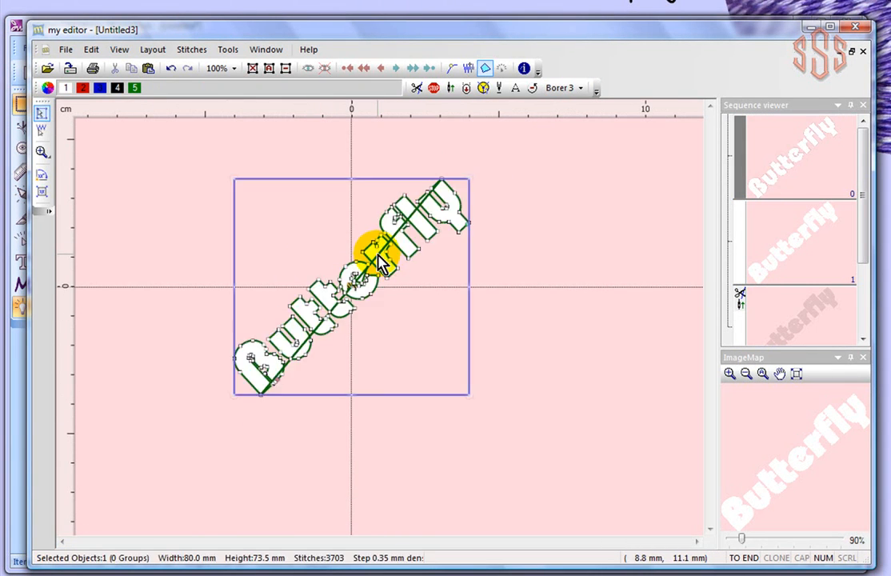
pyautogui.click(132, 70)
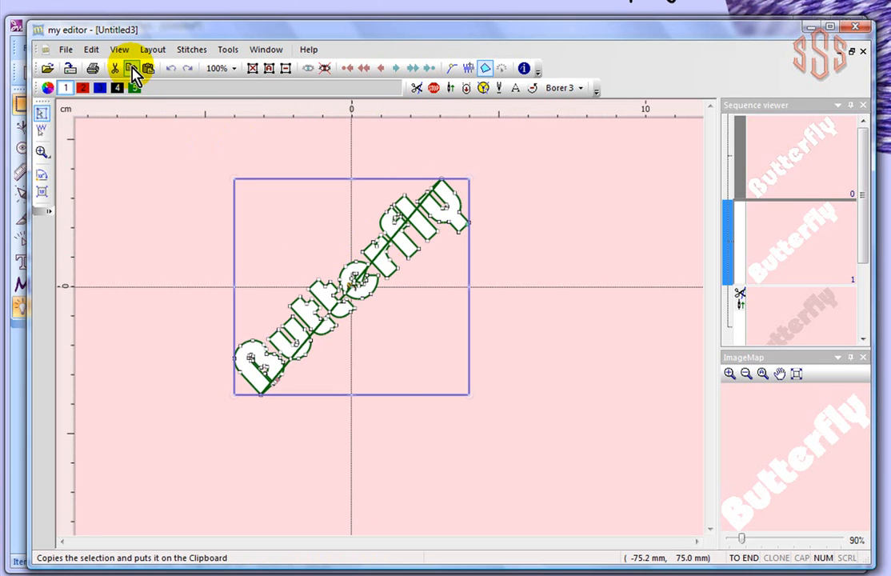
# Step: Paste the lettering into the DW02-Butterfly-Corner.JEF design, place it diagonally above the butterfly's wings and deselect it
pyautogui.click(267, 51)
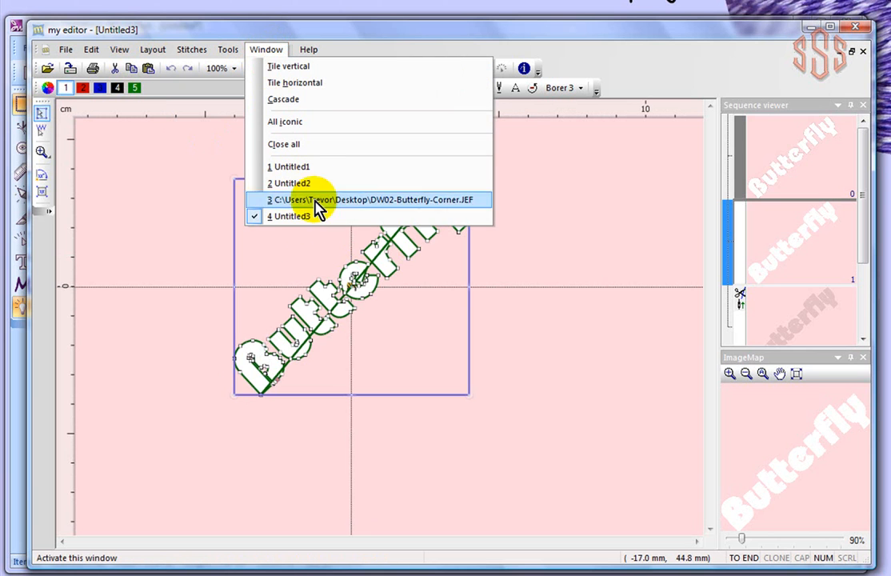
pyautogui.click(409, 207)
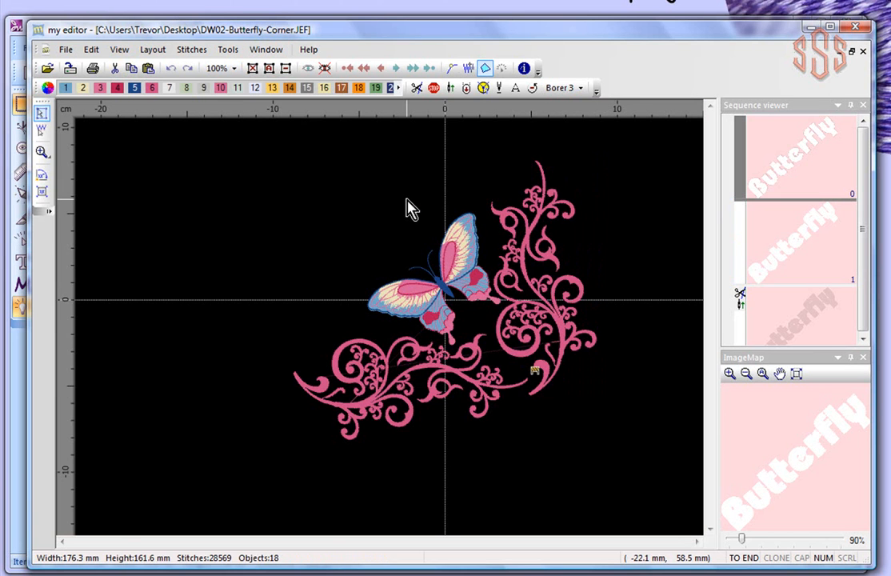
pyautogui.click(148, 68)
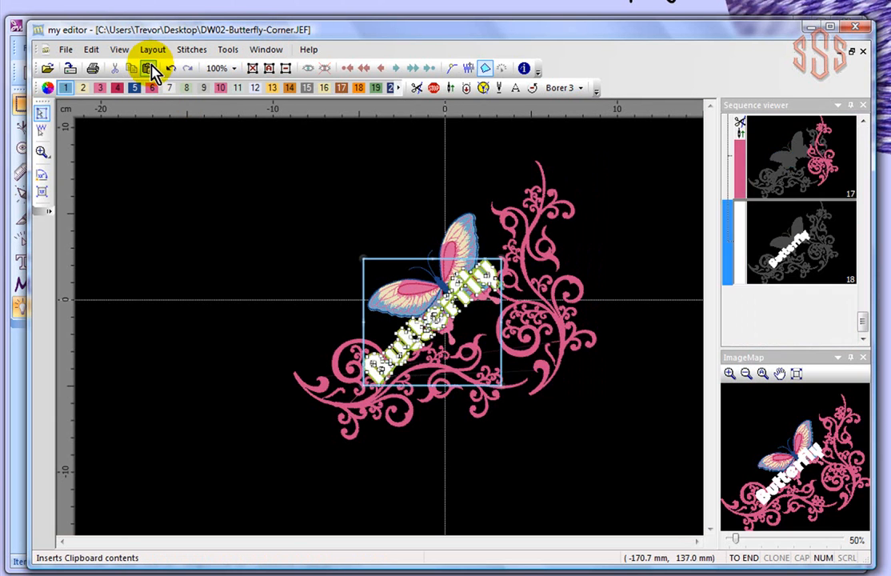
pyautogui.moveTo(464, 299); pyautogui.dragTo(430, 227)
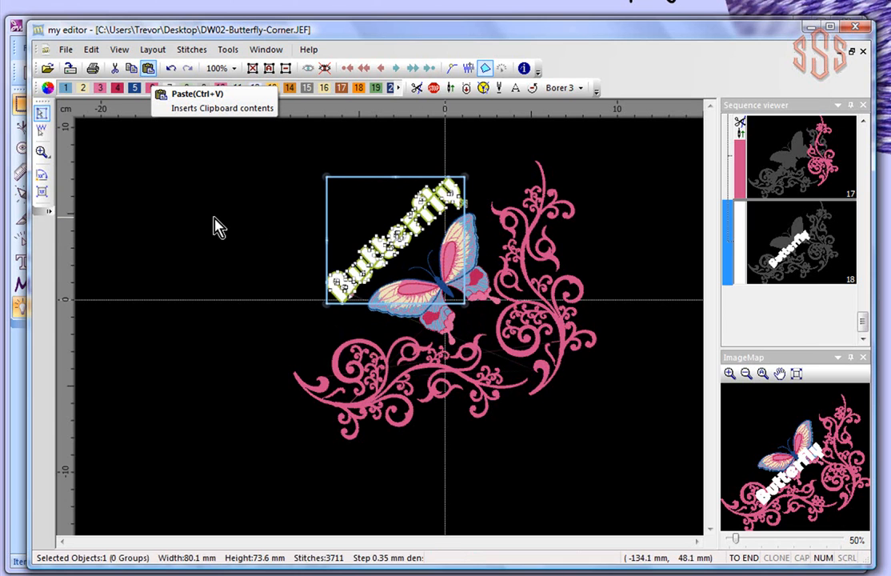
pyautogui.click(186, 222)
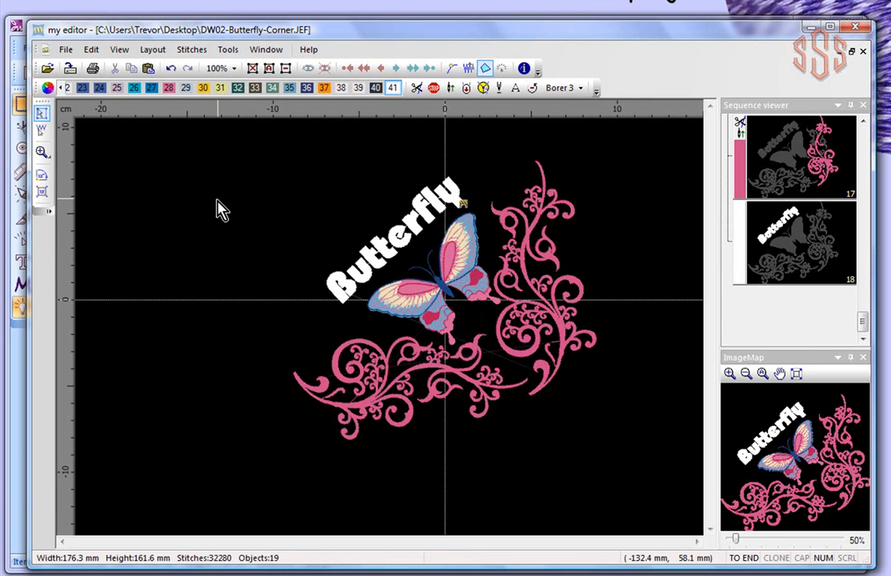
# Step: Display the individual stitch points across the design and examine them closely around the butterfly's lower wing
pyautogui.click(20, 22)
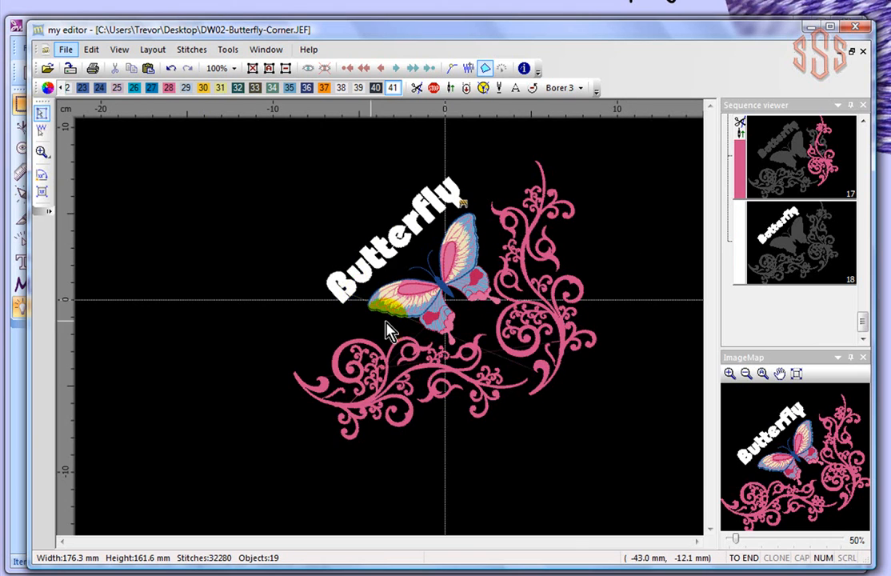
pyautogui.scroll(1, 387, 326)
pyautogui.scroll(3, 387, 326)
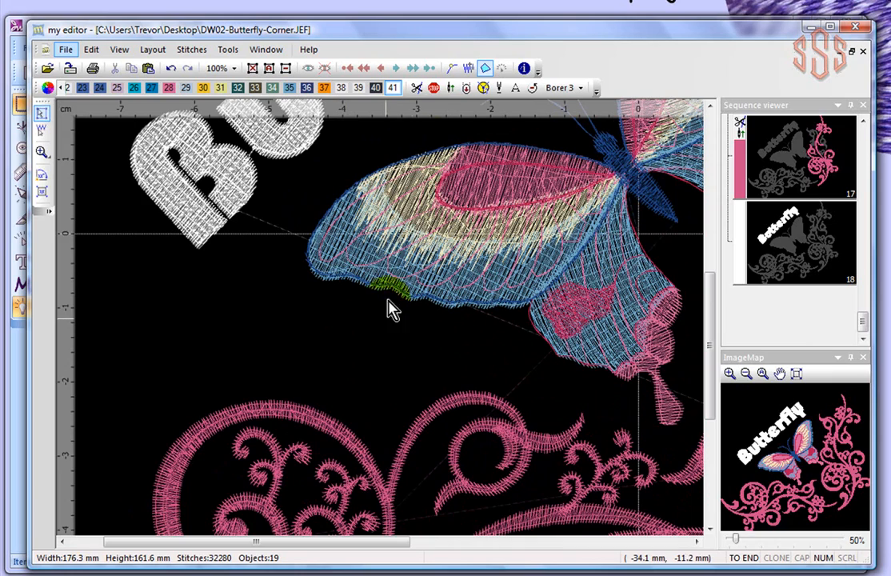
pyautogui.click(453, 68)
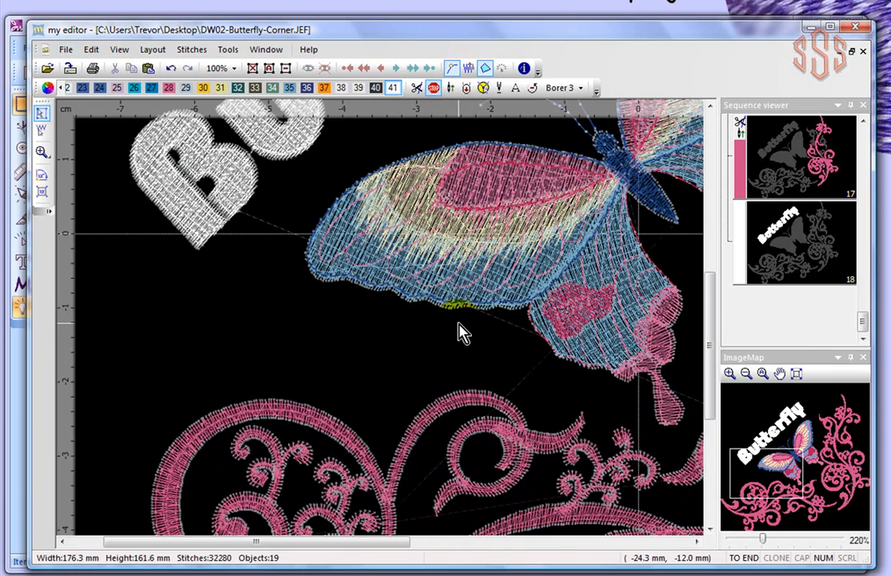
# Step: Select the red detail object at the outer edge of the butterfly's lower-left wing and start editing its individual stitches
pyautogui.scroll(3, 460, 326)
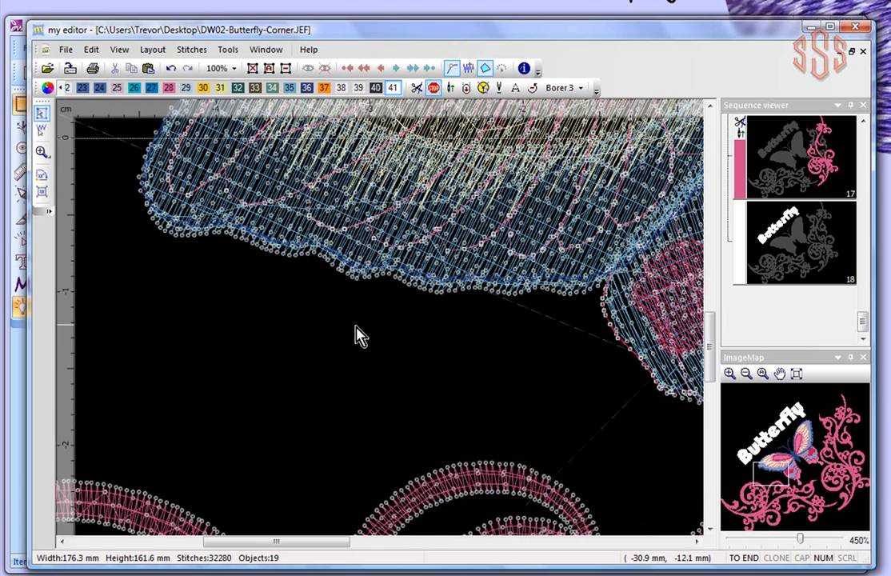
pyautogui.scroll(3, 609, 310)
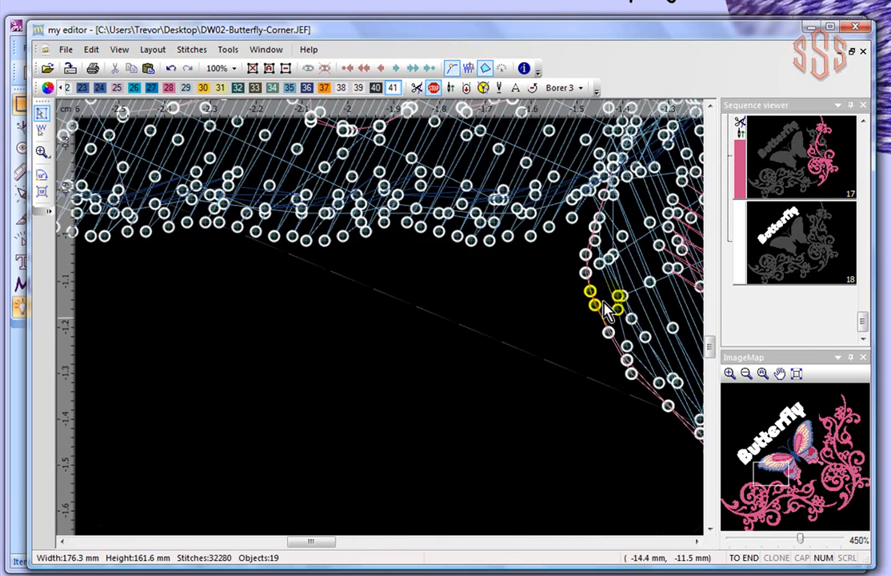
pyautogui.click(596, 309)
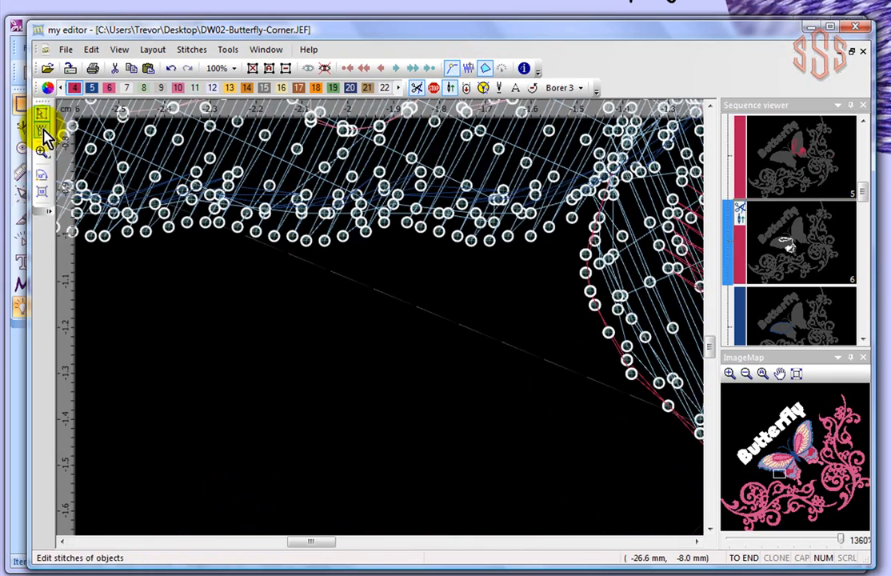
pyautogui.click(44, 136)
pyautogui.scroll(-2, 552, 336)
pyautogui.scroll(-3, 636, 390)
pyautogui.scroll(-2, 573, 483)
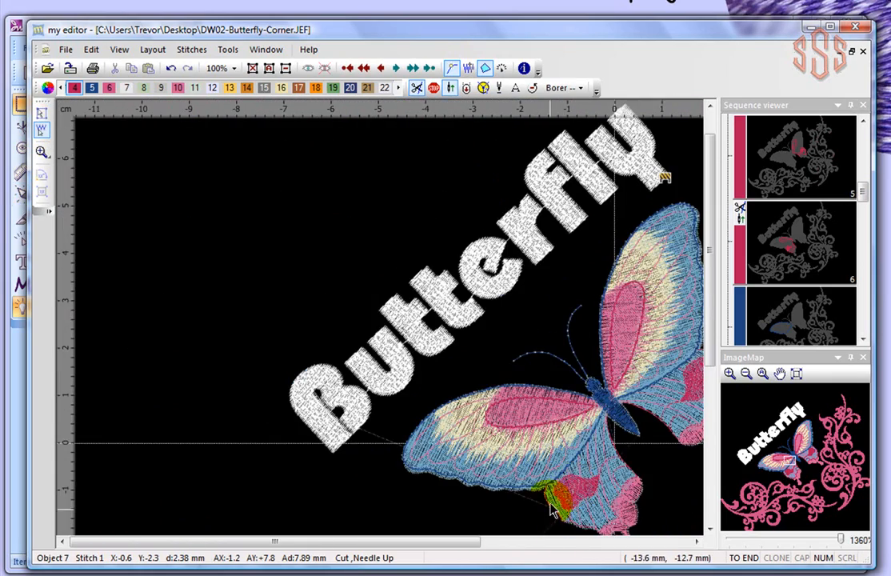
# Step: Move several of the red object's stitch points outward at the lower wing's edge, just below where the two left wings meet
pyautogui.scroll(4, 552, 512)
pyautogui.click(541, 500)
pyautogui.moveTo(538, 496)
pyautogui.mouseDown()
pyautogui.moveTo(526, 506)
pyautogui.moveTo(534, 509)
pyautogui.mouseUp()
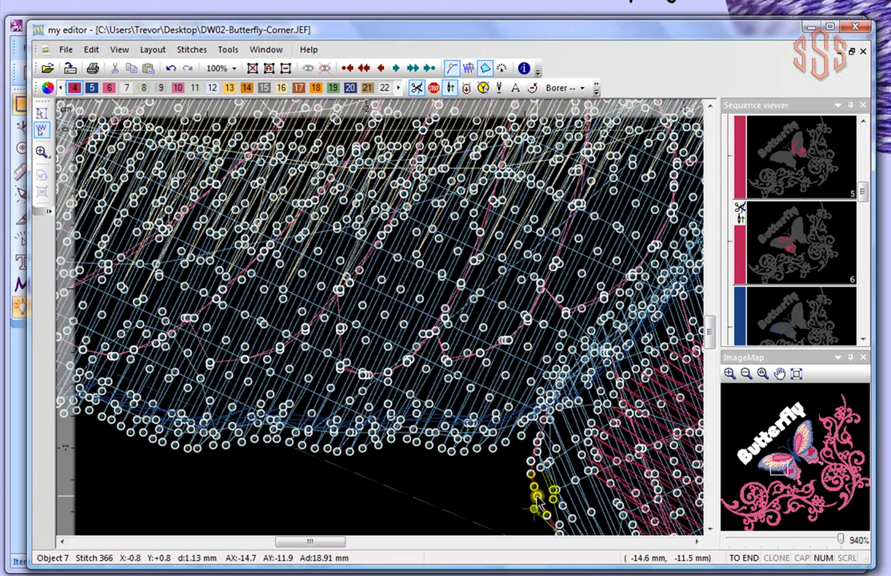
pyautogui.click(535, 496)
pyautogui.moveTo(537, 496)
pyautogui.mouseDown()
pyautogui.moveTo(527, 500)
pyautogui.moveTo(534, 488)
pyautogui.mouseUp()
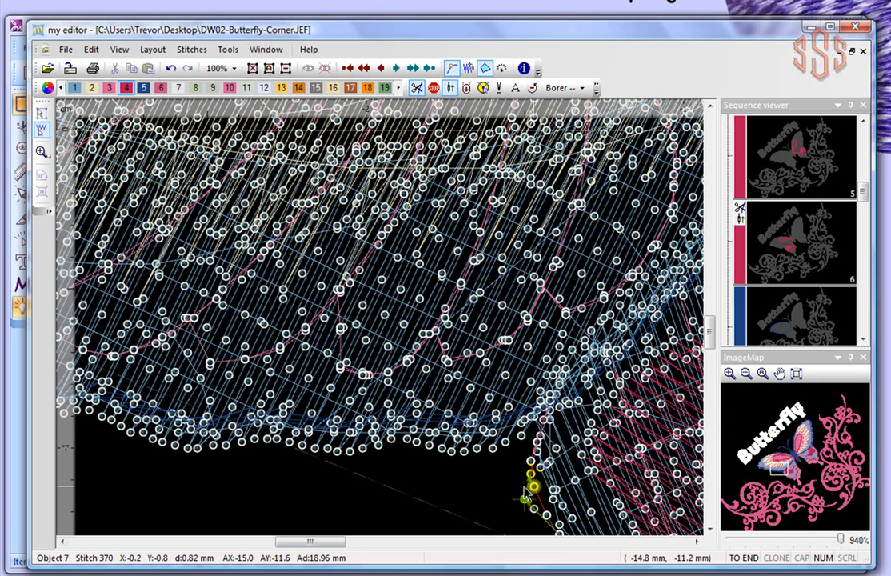
pyautogui.click(535, 490)
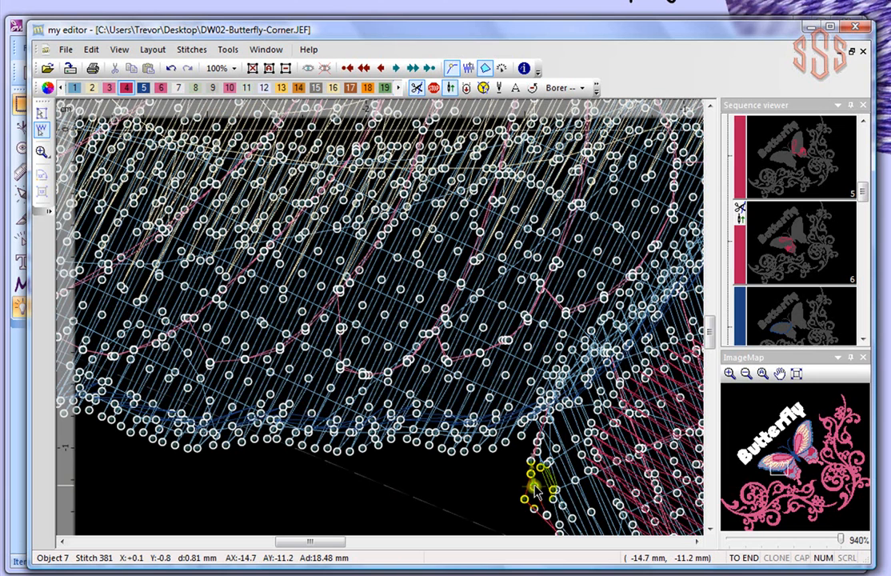
pyautogui.moveTo(525, 498); pyautogui.dragTo(544, 512)
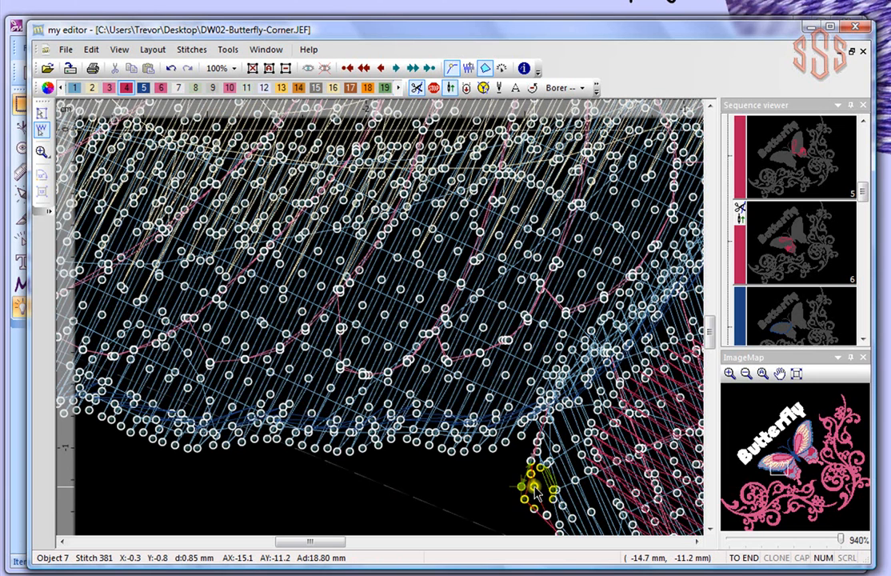
pyautogui.click(535, 488)
pyautogui.moveTo(532, 494); pyautogui.dragTo(555, 506)
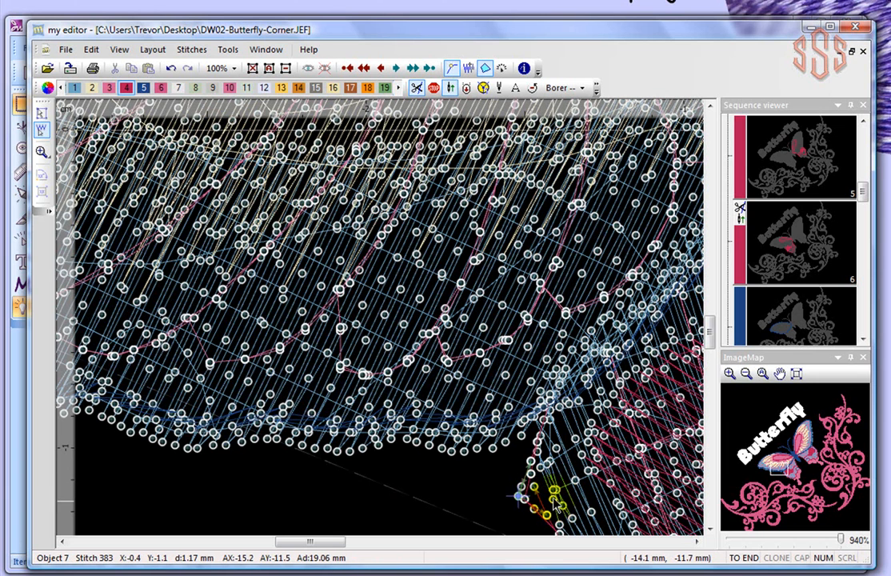
pyautogui.click(533, 491)
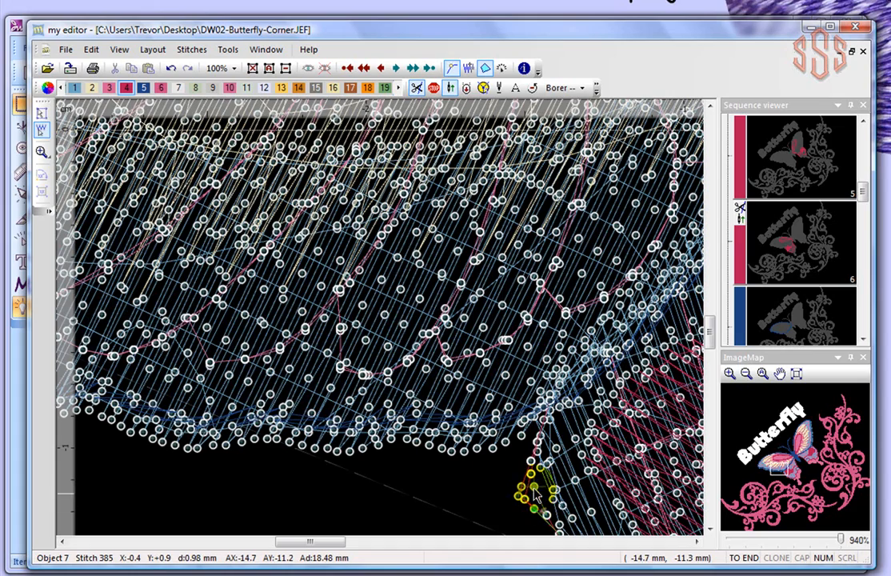
pyautogui.moveTo(533, 487); pyautogui.dragTo(531, 510)
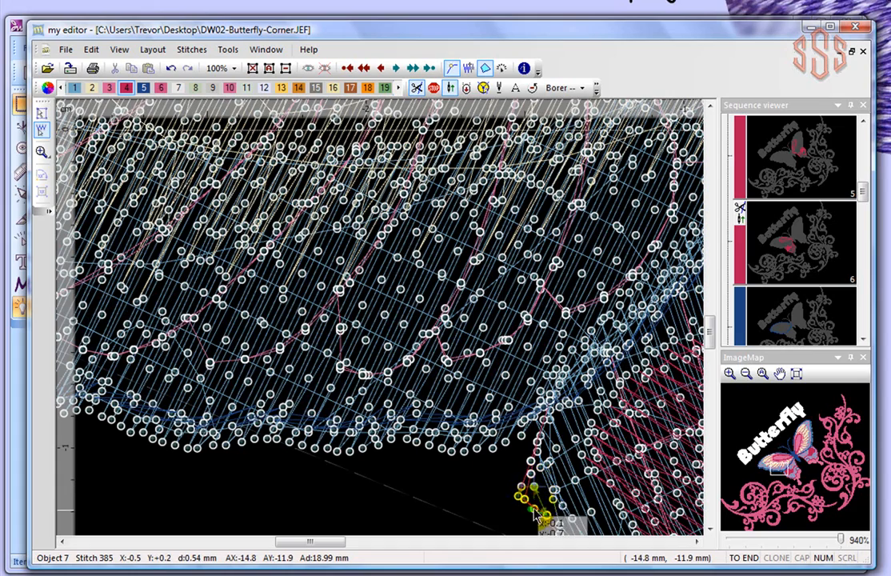
# Step: Leave stitch editing by returning to object selection and deselect the red wing object
pyautogui.scroll(-3, 559, 472)
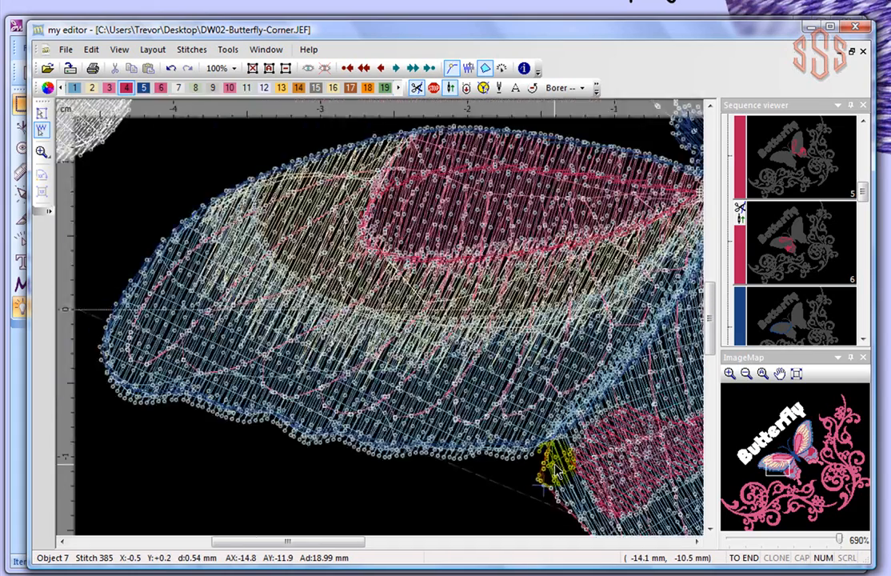
pyautogui.scroll(-4, 544, 485)
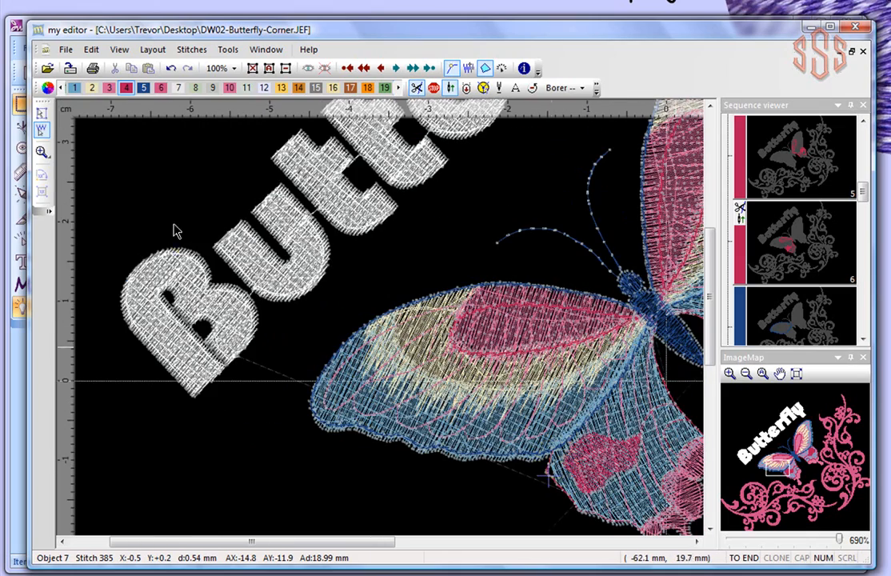
pyautogui.click(42, 115)
pyautogui.click(368, 334)
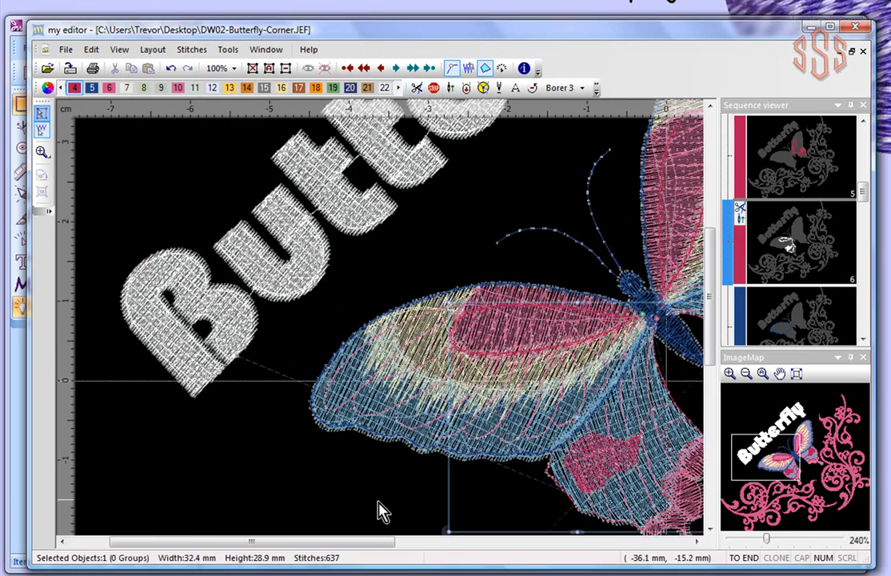
pyautogui.click(303, 488)
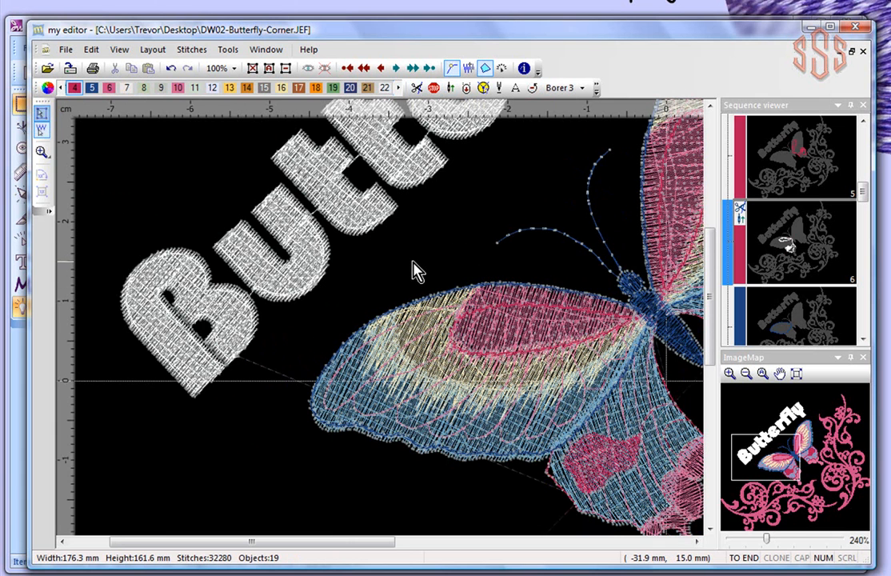
# Step: Bring up the Creative DRAWings Monogram window with the Butterfly lettering and return to the my editor window
pyautogui.scroll(-1, 415, 270)
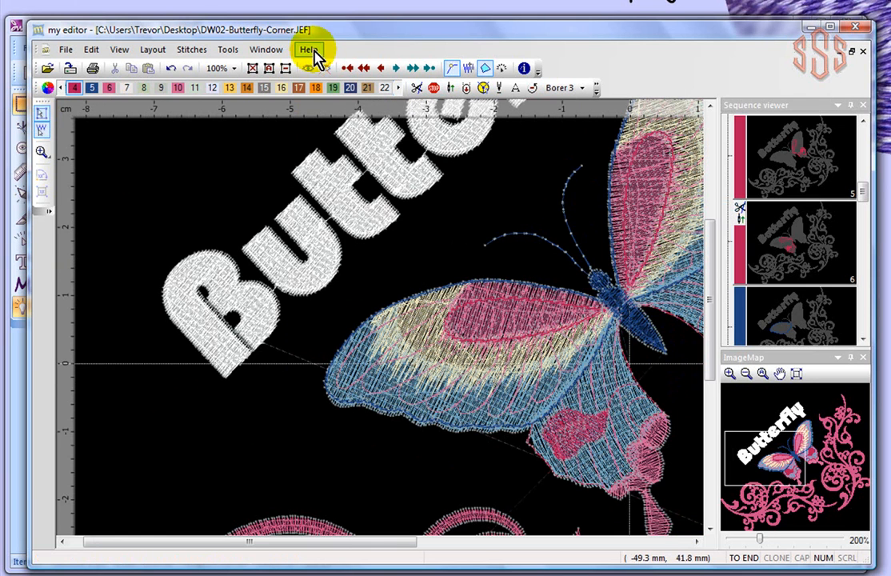
pyautogui.click(18, 26)
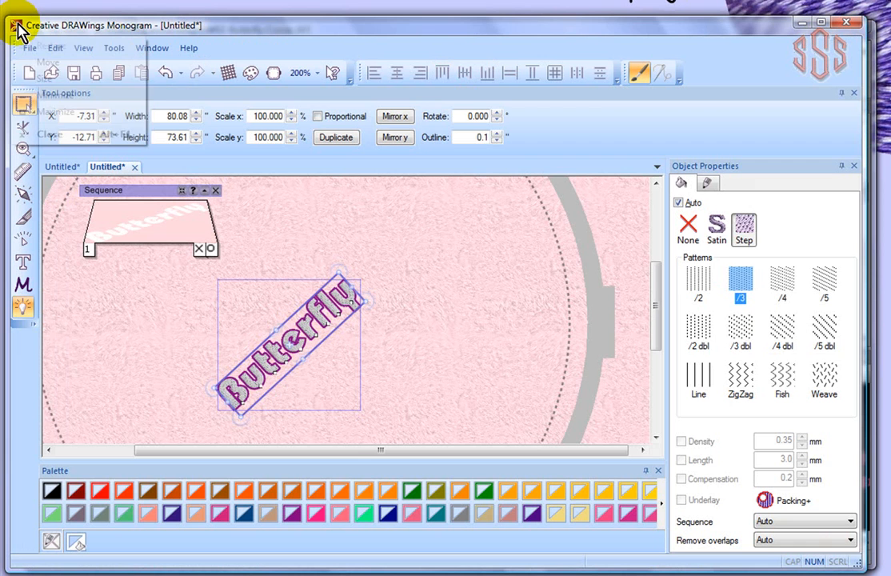
pyautogui.click(873, 88)
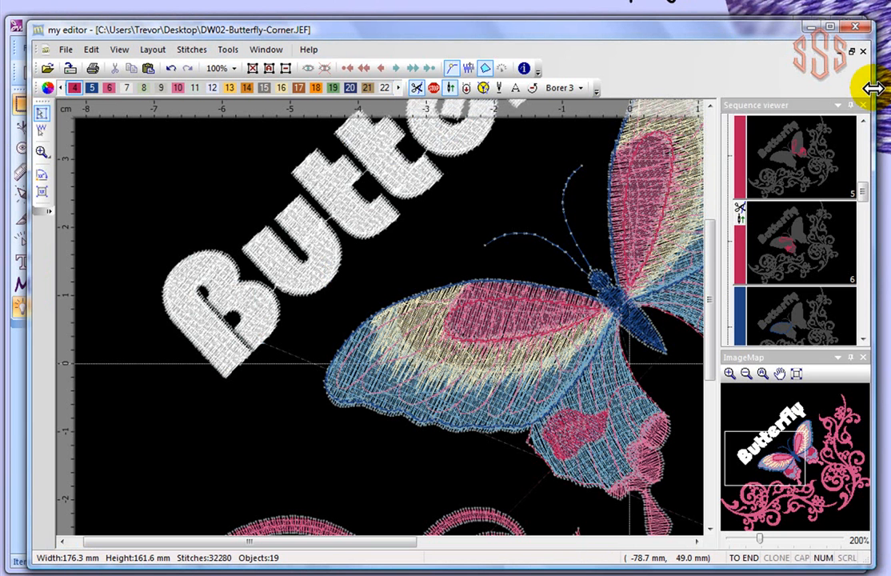
# Step: Open the my editor help contents, widen the help window, read the Select all topic under Selections and close the help
pyautogui.click(311, 56)
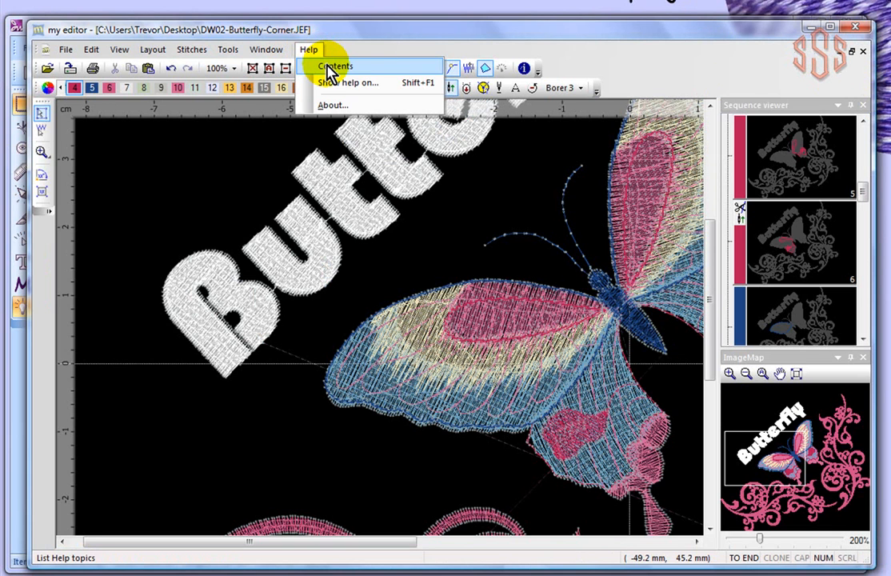
pyautogui.moveTo(786, 6); pyautogui.dragTo(160, 56)
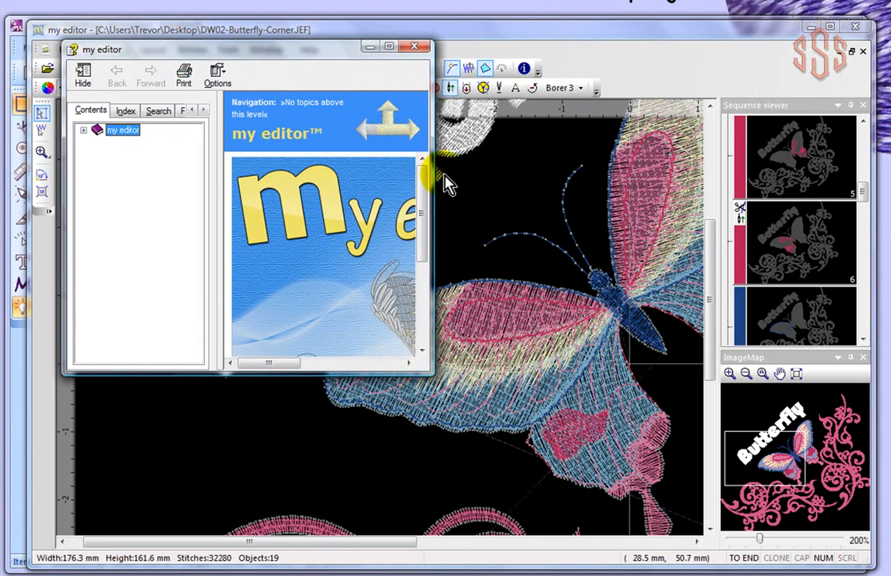
pyautogui.moveTo(430, 169); pyautogui.dragTo(813, 189)
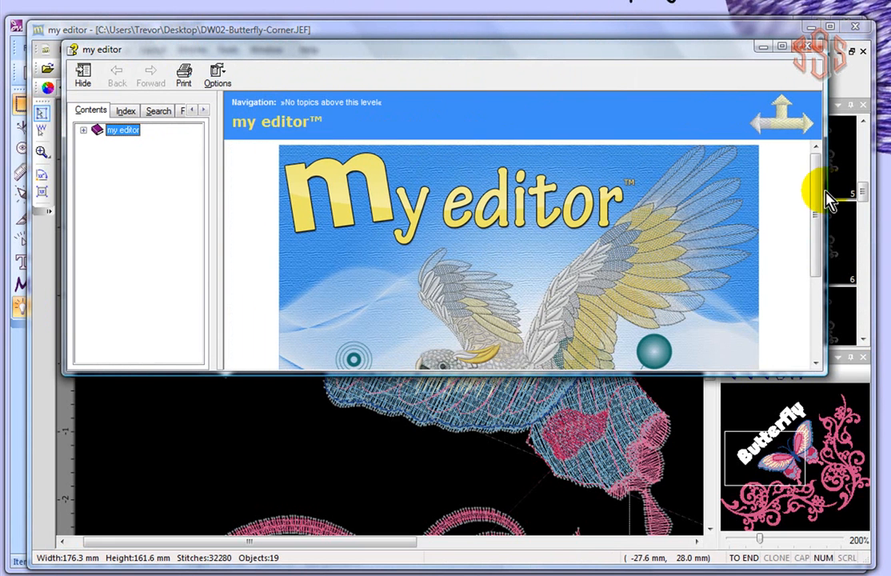
pyautogui.click(87, 130)
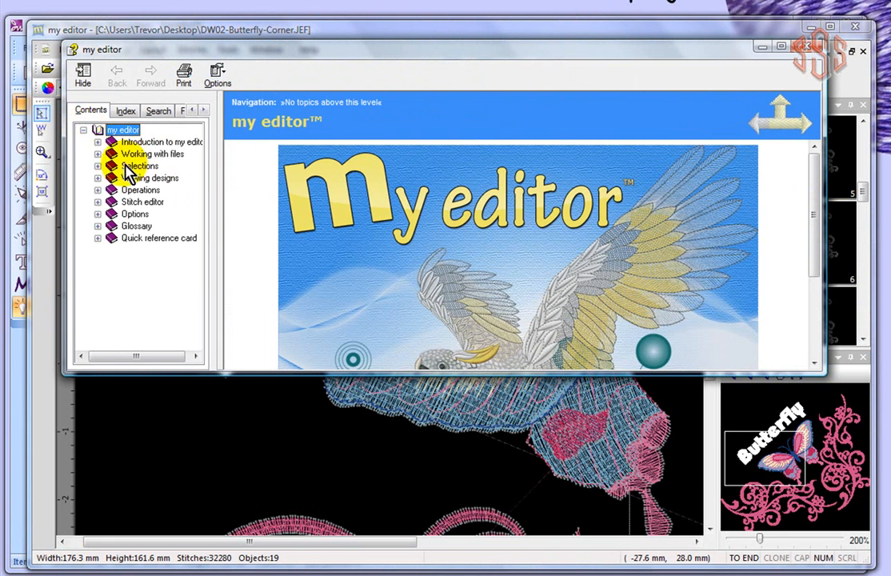
pyautogui.click(96, 165)
pyautogui.click(154, 191)
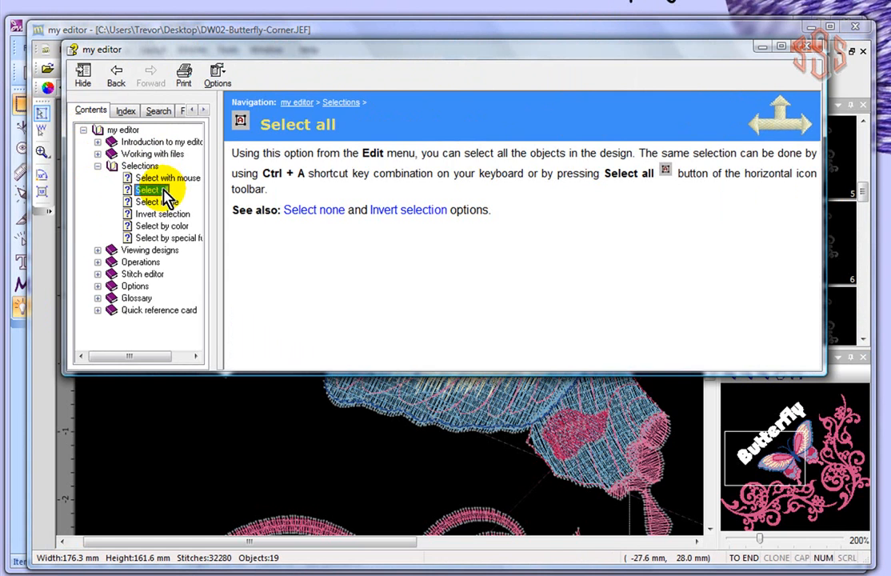
pyautogui.click(811, 50)
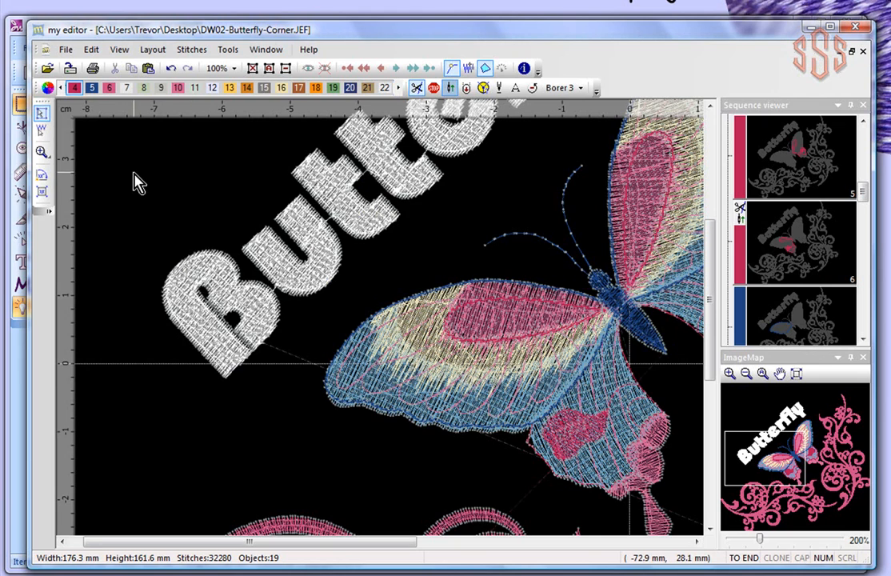
# Step: View the whole design, switch to Creative DRAWings Monogram to deselect the Butterfly lettering, and return to my editor
pyautogui.scroll(-4, 136, 185)
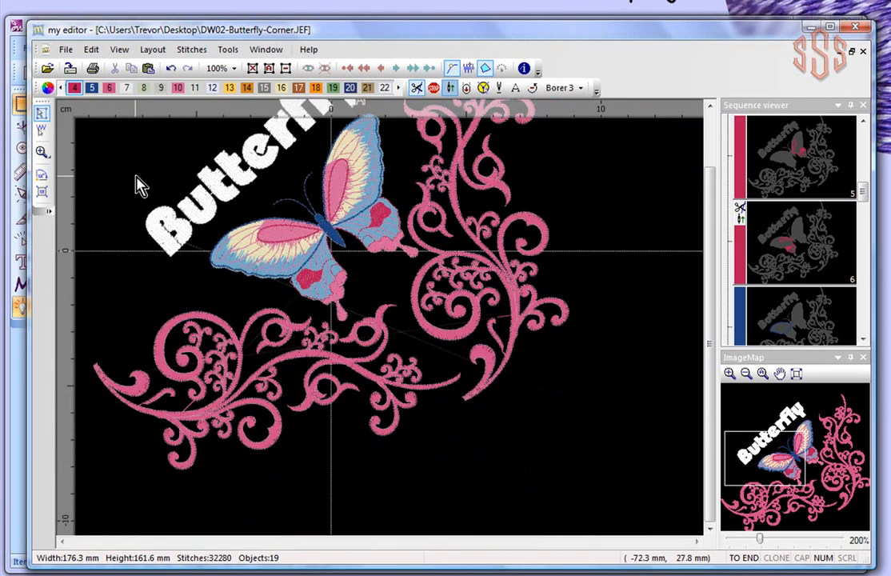
pyautogui.moveTo(710, 298); pyautogui.dragTo(712, 232)
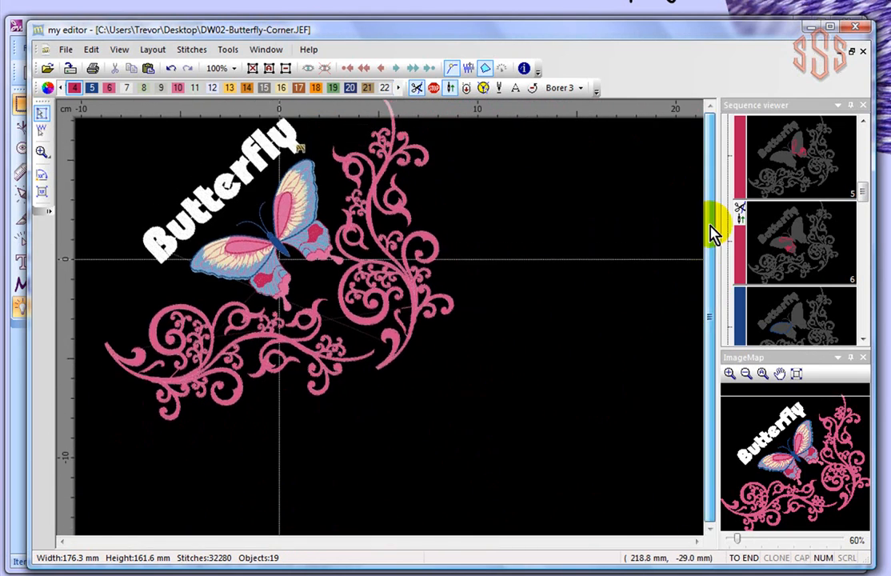
pyautogui.click(16, 24)
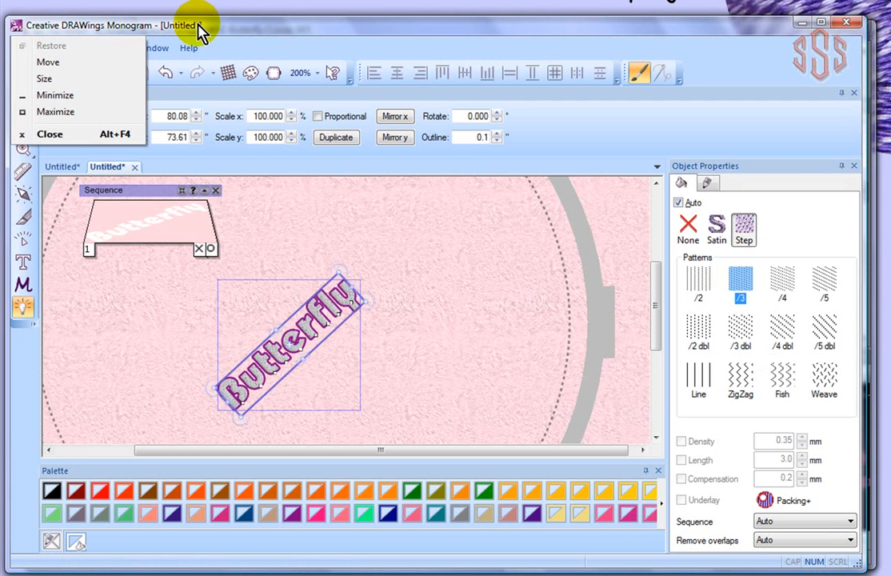
pyautogui.click(198, 28)
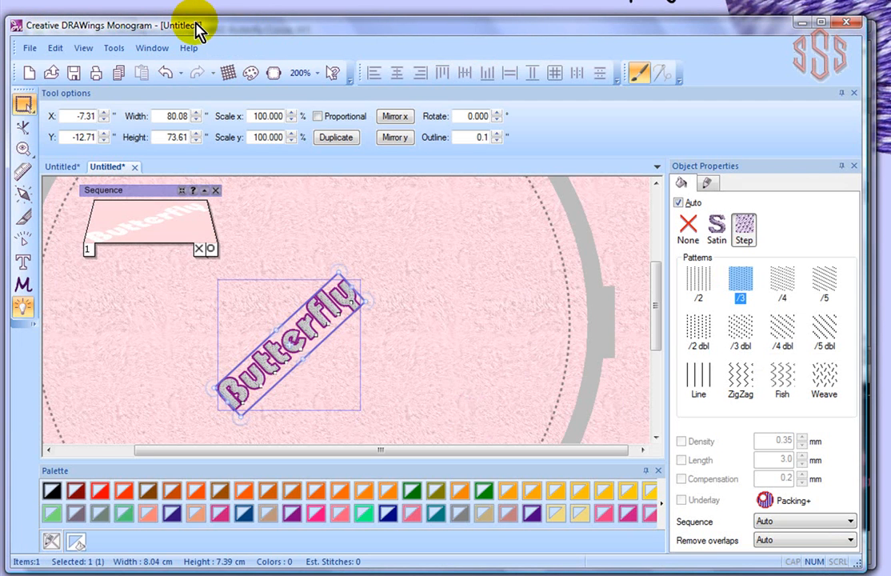
pyautogui.click(432, 344)
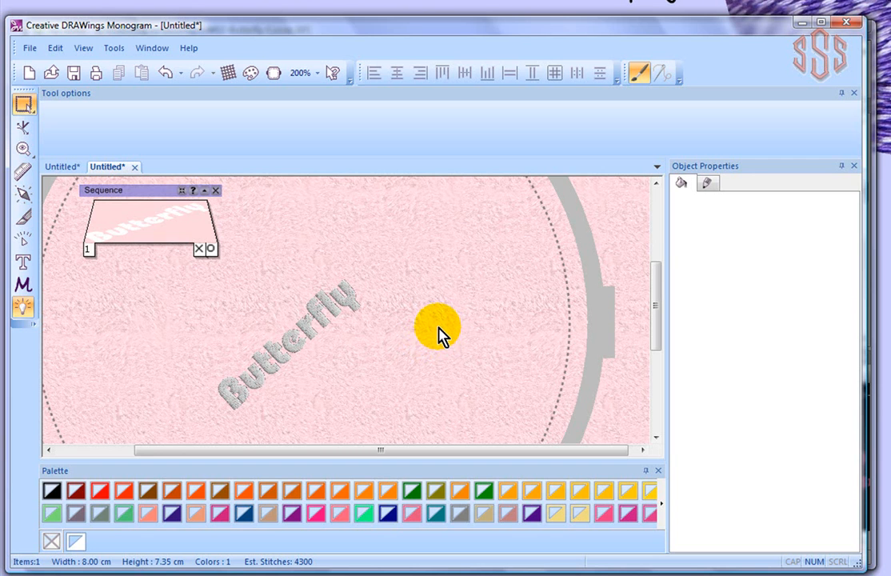
pyautogui.click(872, 110)
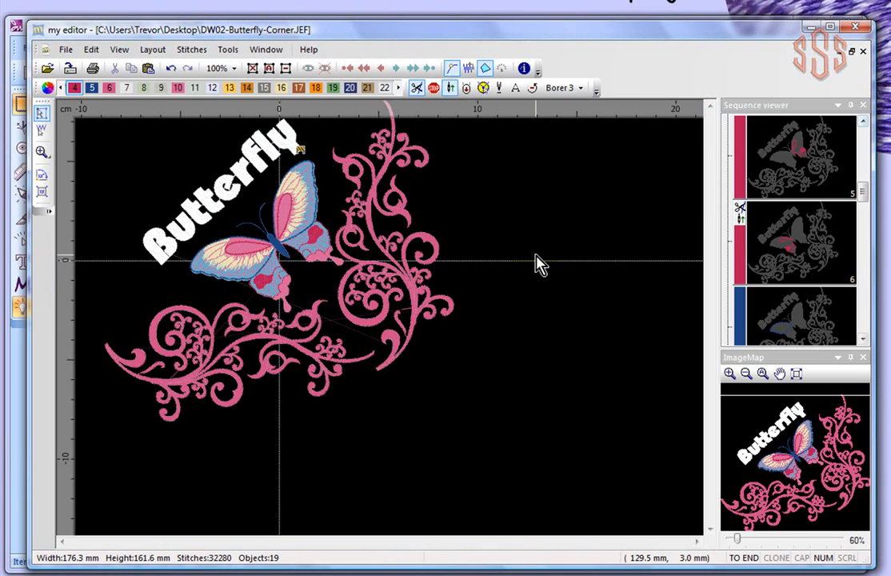